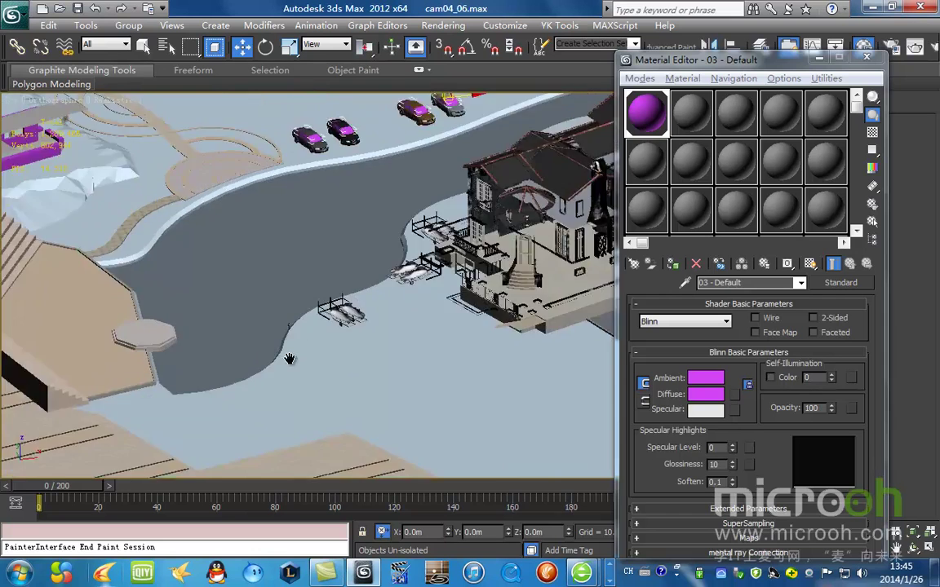
# Sample the glass material 玻璃2 from the small lamp post on the lake edge into the second material slot.
pyautogui.click(690, 121)
pyautogui.click(685, 283)
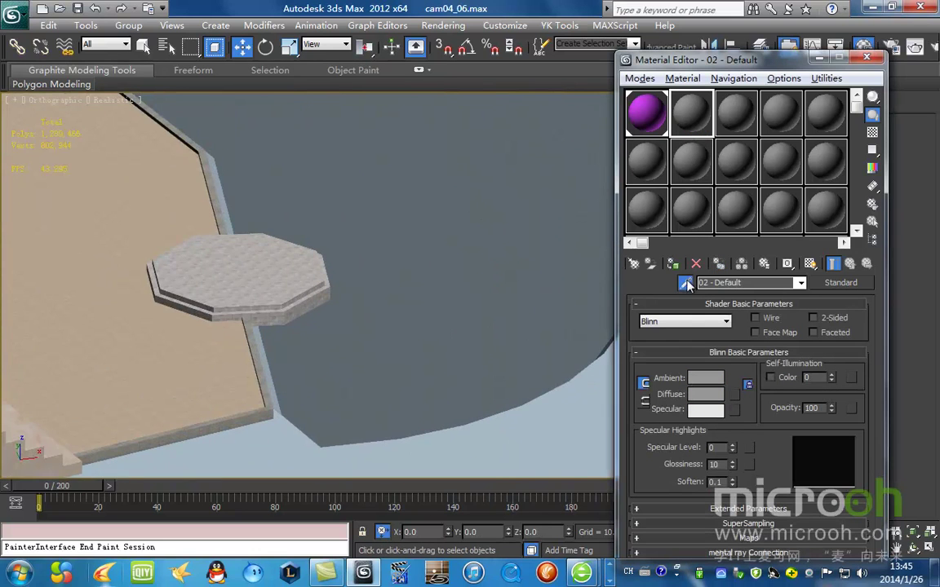
pyautogui.scroll(-2, 356, 297)
pyautogui.moveTo(357, 298); pyautogui.dragTo(197, 203, button='middle')
pyautogui.scroll(4, 400, 220)
pyautogui.moveTo(415, 218); pyautogui.dragTo(286, 412, button='middle')
pyautogui.scroll(10, 367, 192)
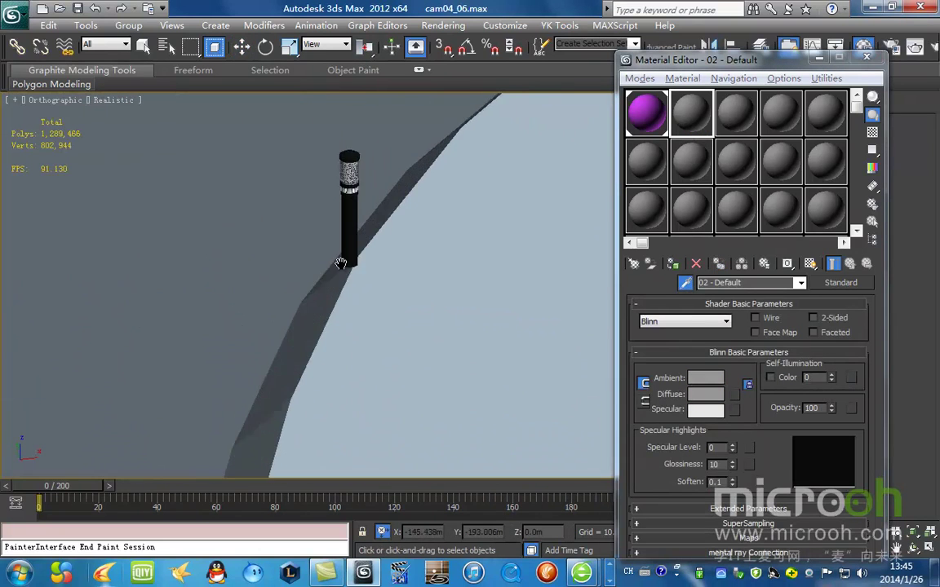
pyautogui.click(275, 113)
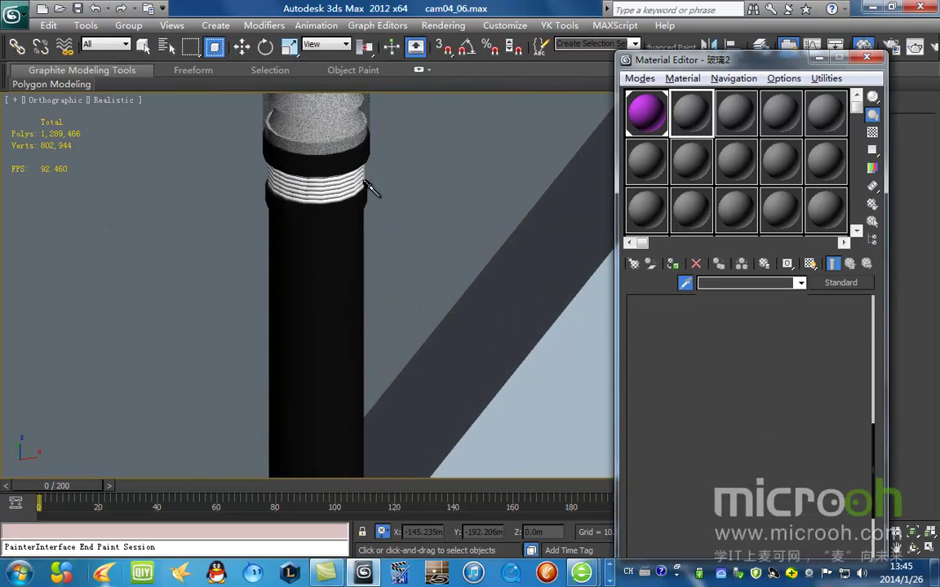
# Isolate the car windows and give them a copy of 玻璃2 made in the third slot and renamed dsadsadsa.
pyautogui.scroll(-10, 379, 197)
pyautogui.hotkey('alt', 'q')
pyautogui.click(673, 266)
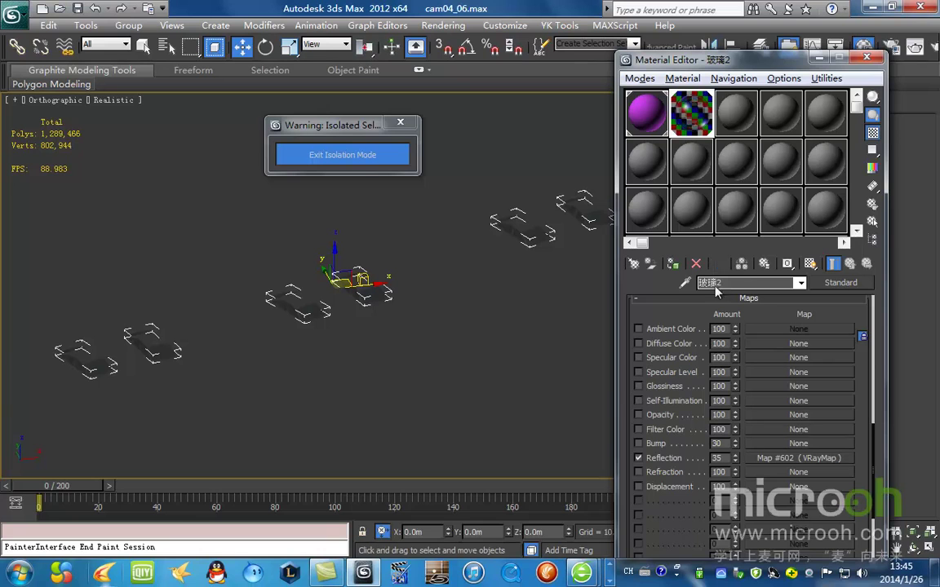
pyautogui.moveTo(704, 125); pyautogui.dragTo(733, 120)
pyautogui.moveTo(759, 285); pyautogui.dragTo(683, 273)
pyautogui.write('dsadsadsa')
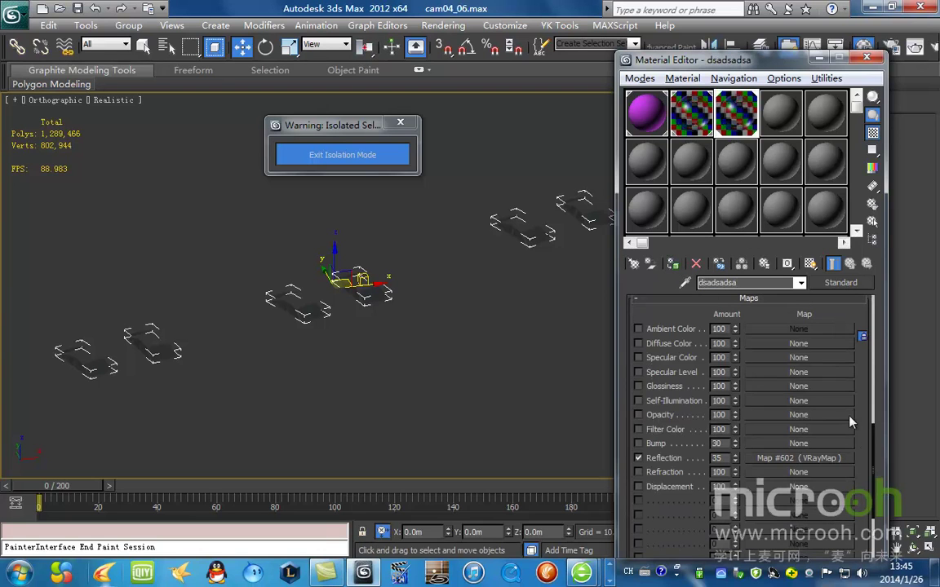
# Set the opacity of the dsadsadsa material to 80 and exit isolation mode.
pyautogui.scroll(-1, 870, 447)
pyautogui.moveTo(873, 451); pyautogui.dragTo(883, 331)
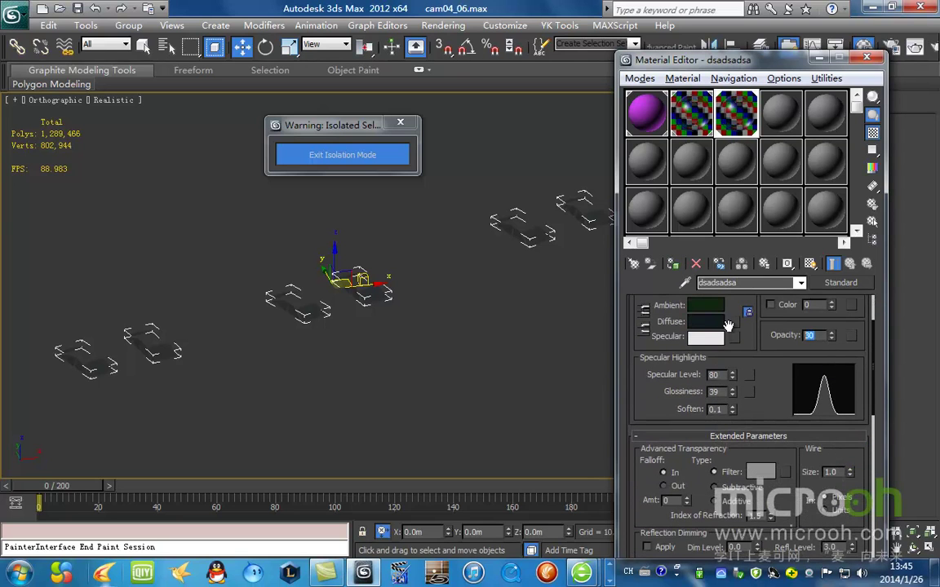
pyautogui.write('80')
pyautogui.press('Return')
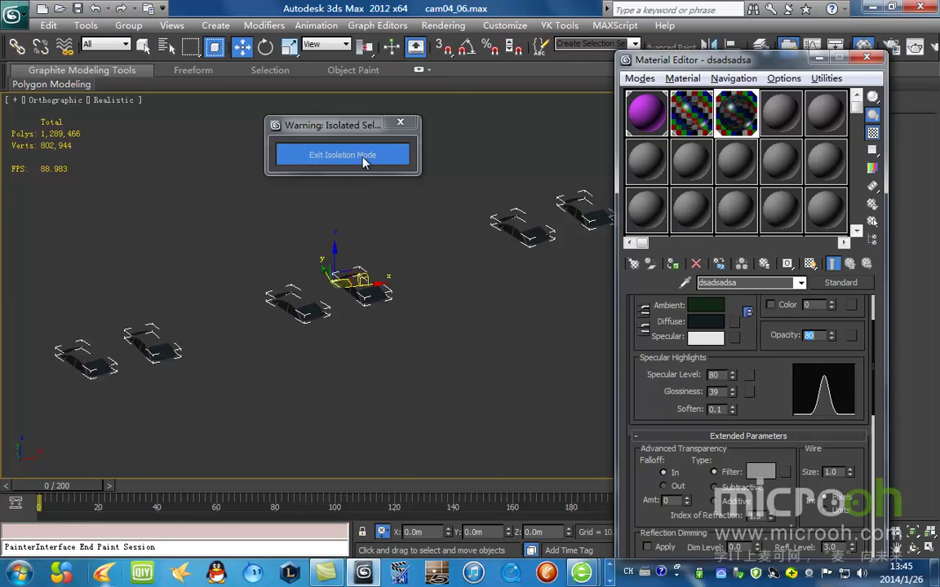
pyautogui.click(342, 155)
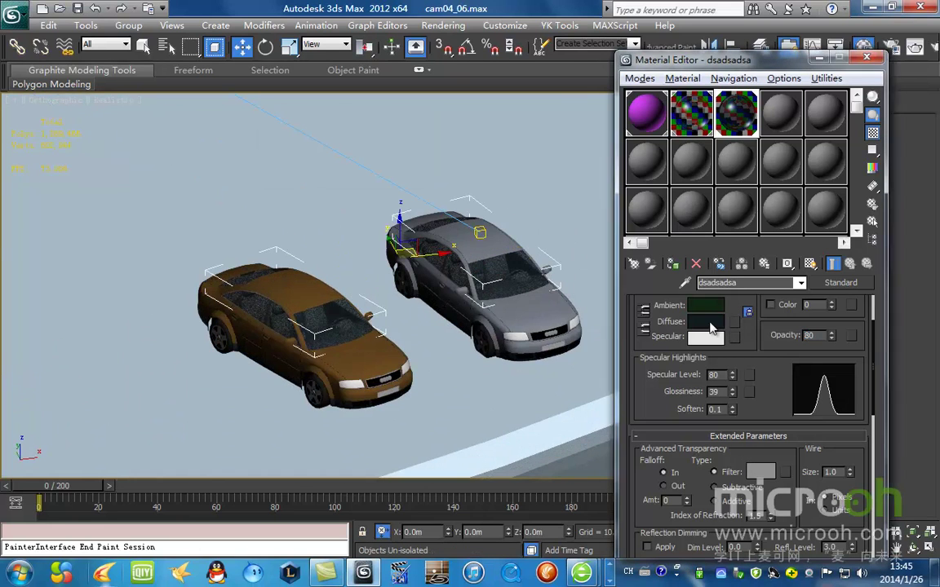
# Darken the diffuse color of the dsadsadsa glass material to RGB 7, 10, 12.
pyautogui.click(706, 323)
pyautogui.moveTo(455, 412); pyautogui.dragTo(448, 412)
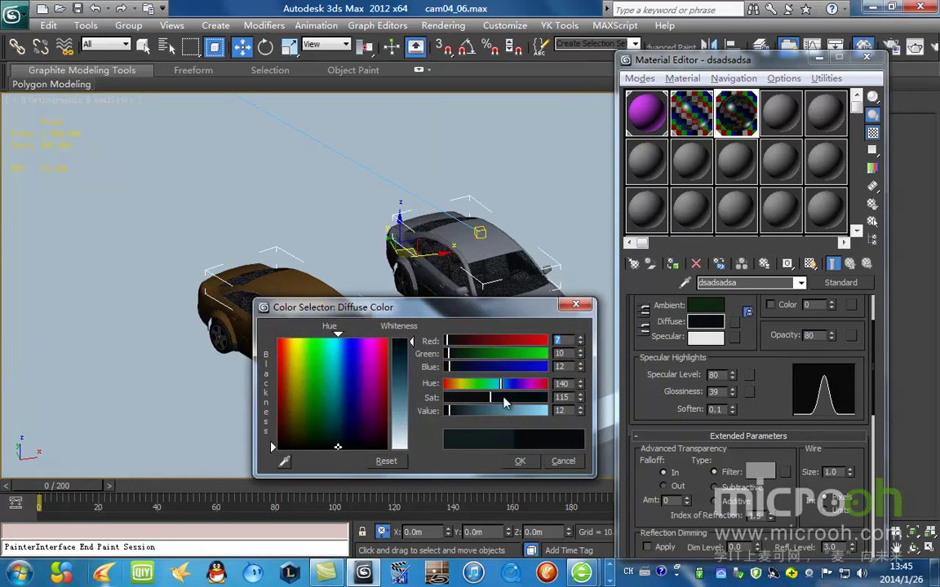
pyautogui.click(520, 461)
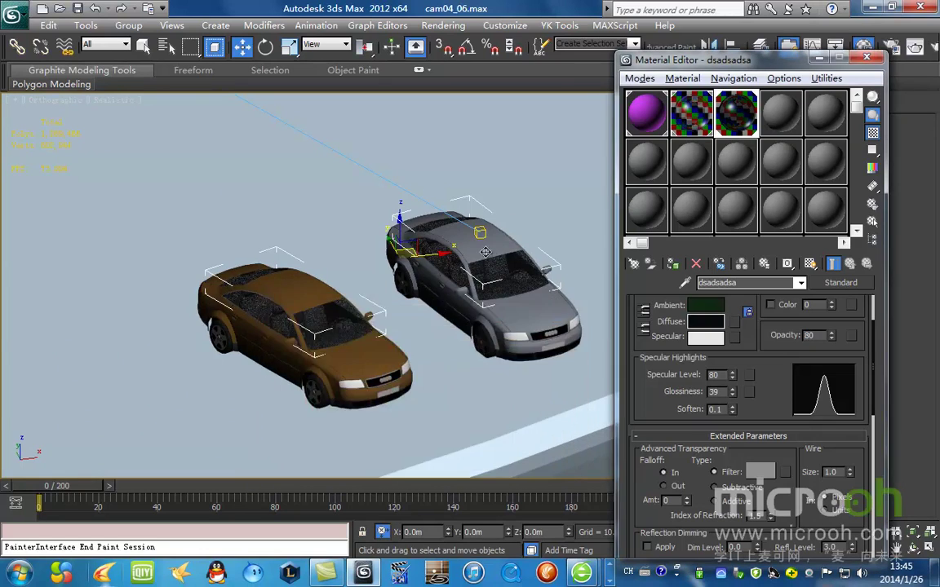
# Examine the purple building and the adjoining tower with edged faces displayed.
pyautogui.scroll(-5, 408, 252)
pyautogui.scroll(-4, 408, 252)
pyautogui.moveTo(241, 314); pyautogui.dragTo(516, 248, button='middle')
pyautogui.moveTo(384, 275); pyautogui.dragTo(573, 300, button='middle')
pyautogui.scroll(4, 340, 334)
pyautogui.press('F4')
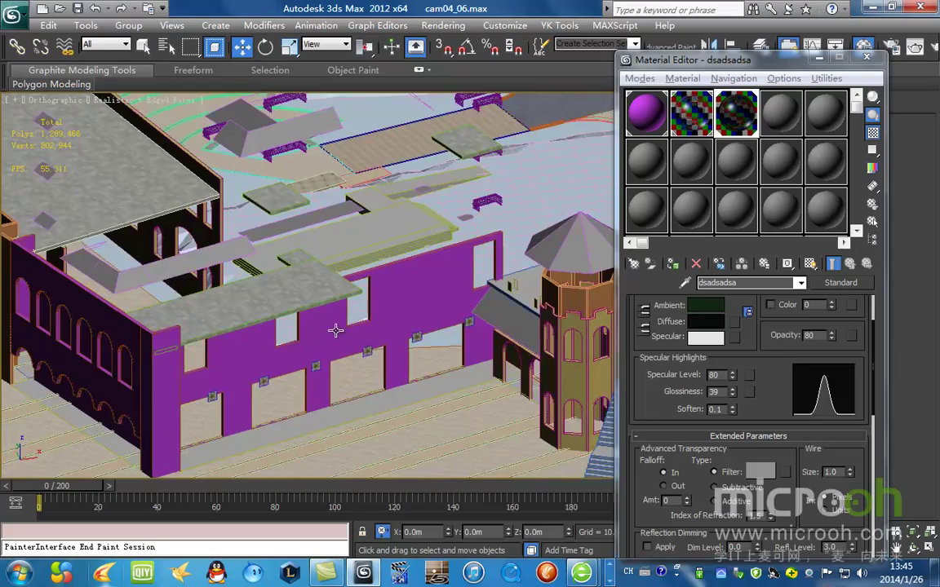
pyautogui.scroll(-4, 318, 321)
pyautogui.keyDown('alt'); pyautogui.moveTo(346, 308); pyautogui.dragTo(294, 294, button='middle'); pyautogui.keyUp('alt')
pyautogui.scroll(3, 397, 216)
pyautogui.moveTo(367, 214); pyautogui.dragTo(407, 346, button='middle')
pyautogui.click(352, 263)
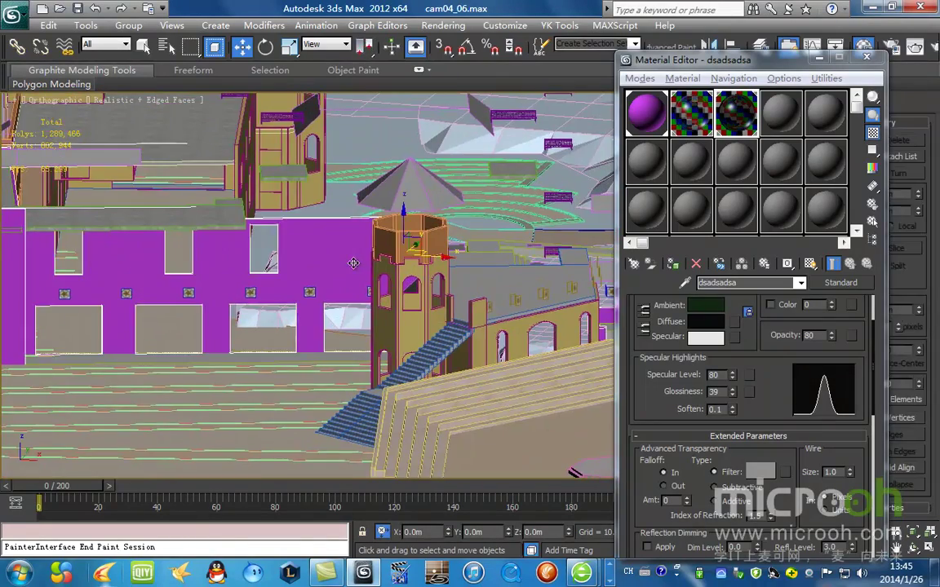
pyautogui.scroll(-5, 352, 263)
# Show the scene through Camera04 at frame 197, shaded without edged faces.
pyautogui.press('c')
pyautogui.moveTo(65, 490); pyautogui.dragTo(689, 509)
pyautogui.press('F3')
pyautogui.moveTo(602, 485)
pyautogui.mouseDown()
pyautogui.moveTo(325, 485)
pyautogui.moveTo(612, 484)
pyautogui.mouseUp()
pyautogui.press('w')
pyautogui.press('F3')
pyautogui.rightClick(393, 297)
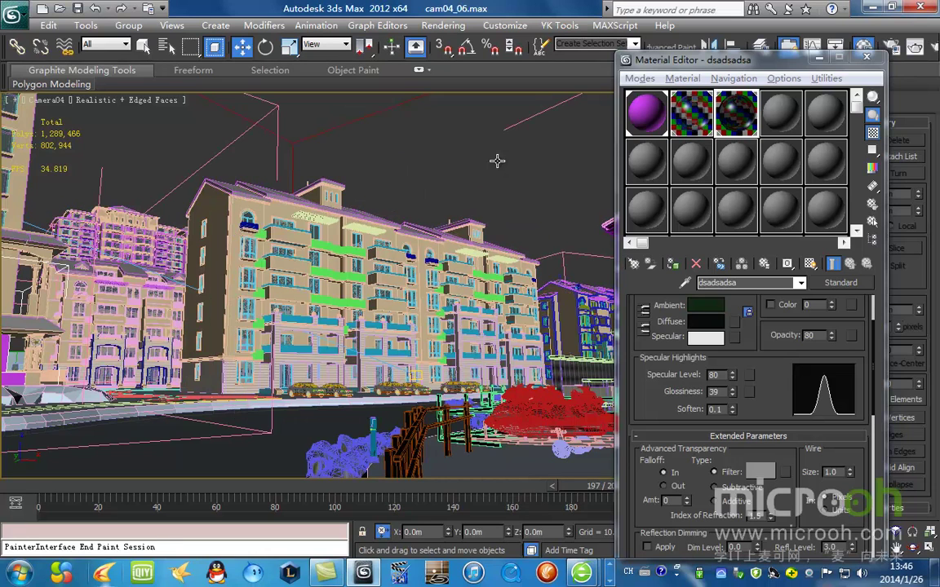
pyautogui.press('F4')
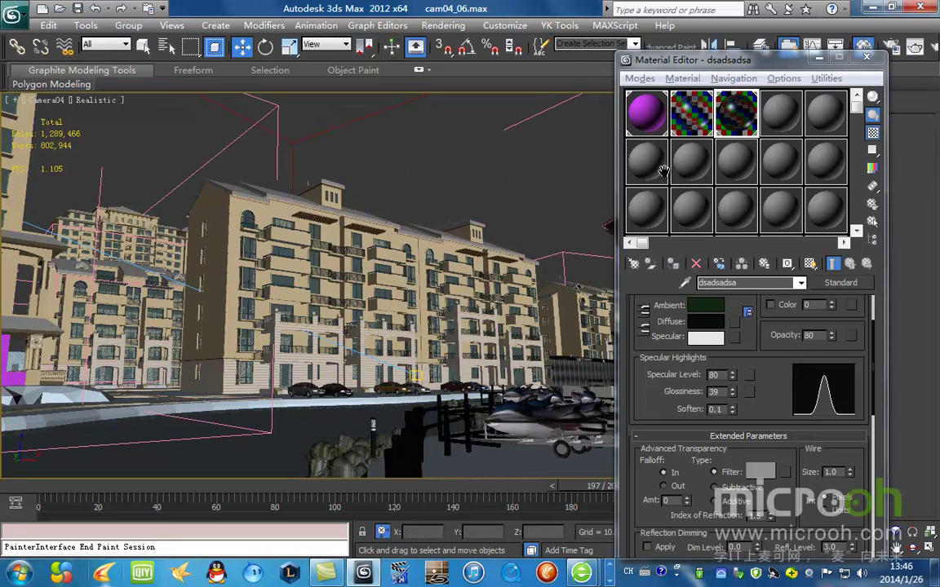
# Sample the apartment building's Blend wall material into the sixth slot, apply it to the isolated purple building part, and exit isolation.
pyautogui.click(646, 161)
pyautogui.click(684, 283)
pyautogui.click(187, 312)
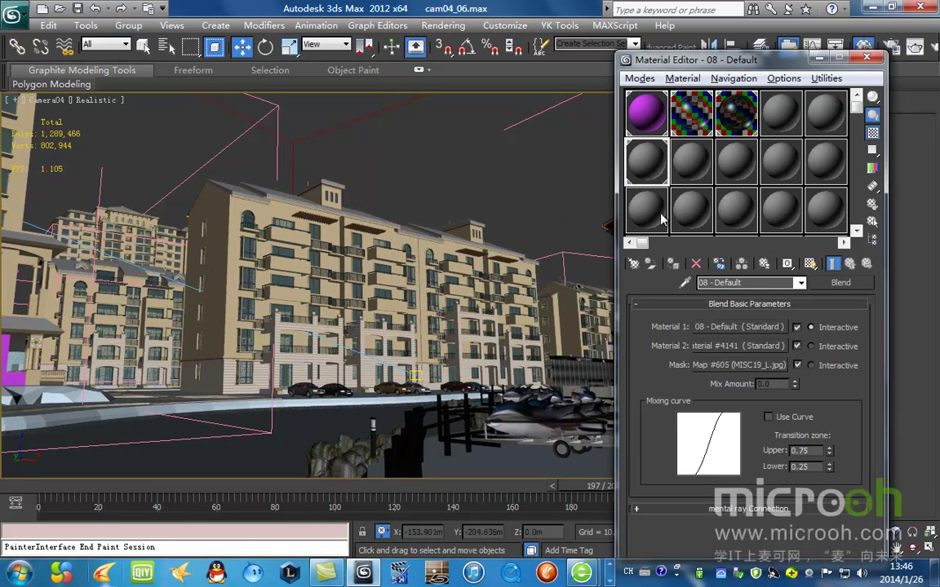
pyautogui.hotkey('alt', 'q')
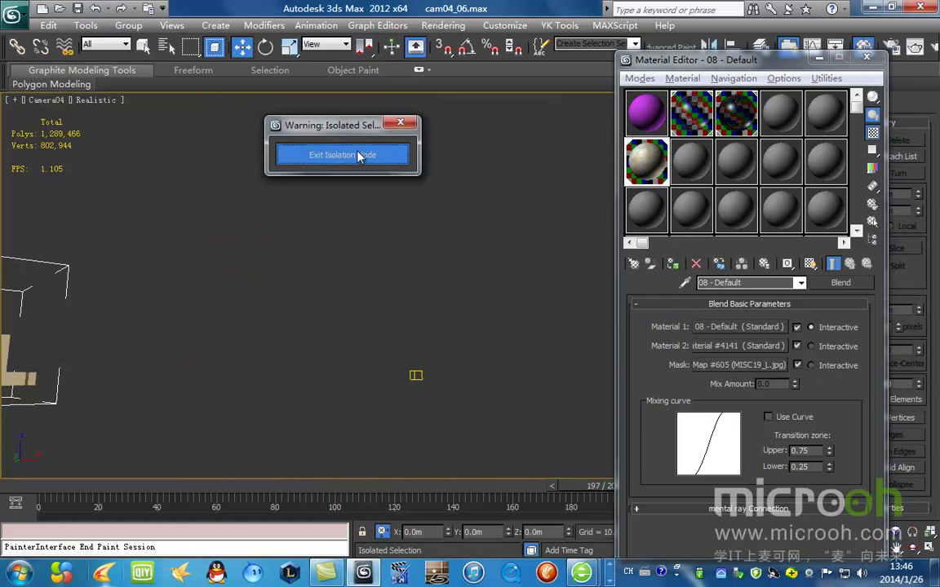
pyautogui.click(389, 155)
pyautogui.rightClick(437, 250)
pyautogui.click(494, 188)
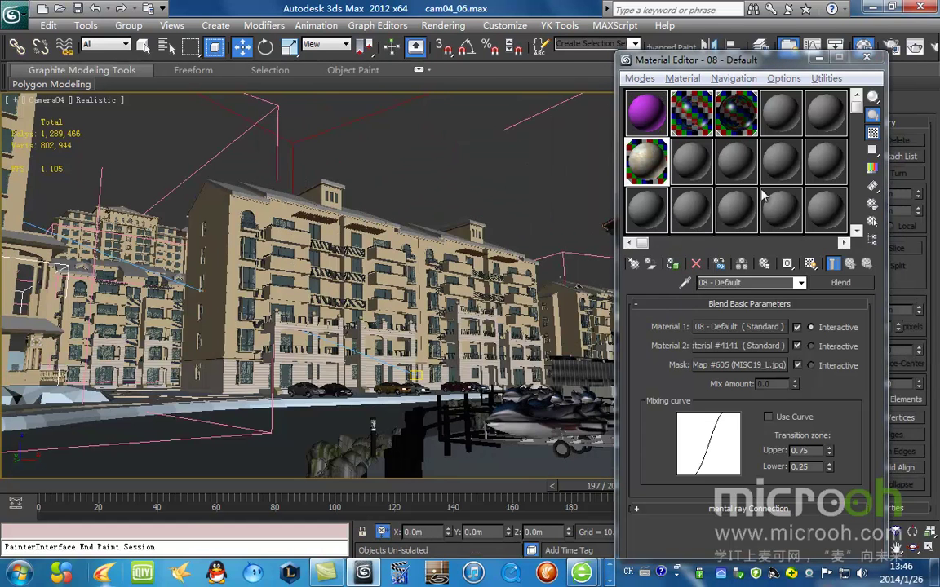
# Isolate the ground object Circle03 and sample its 5-Default material into the slot after the Blend material.
pyautogui.click(819, 59)
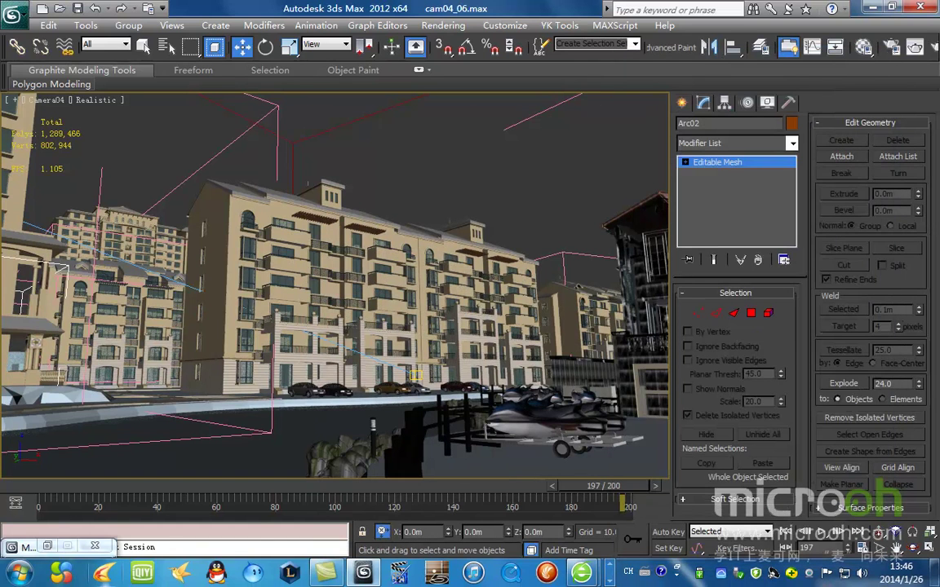
pyautogui.click(78, 421)
pyautogui.hotkey('alt', 'q')
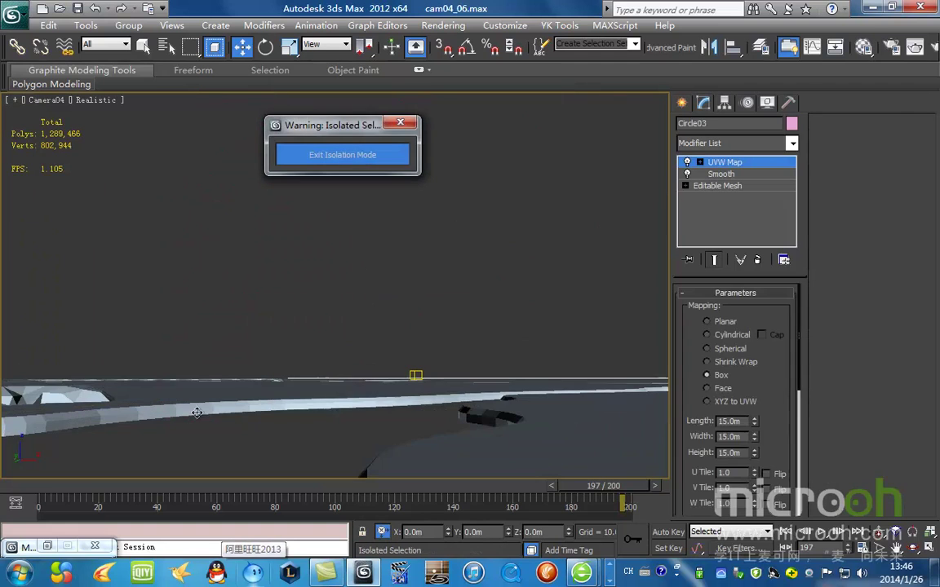
pyautogui.press('m')
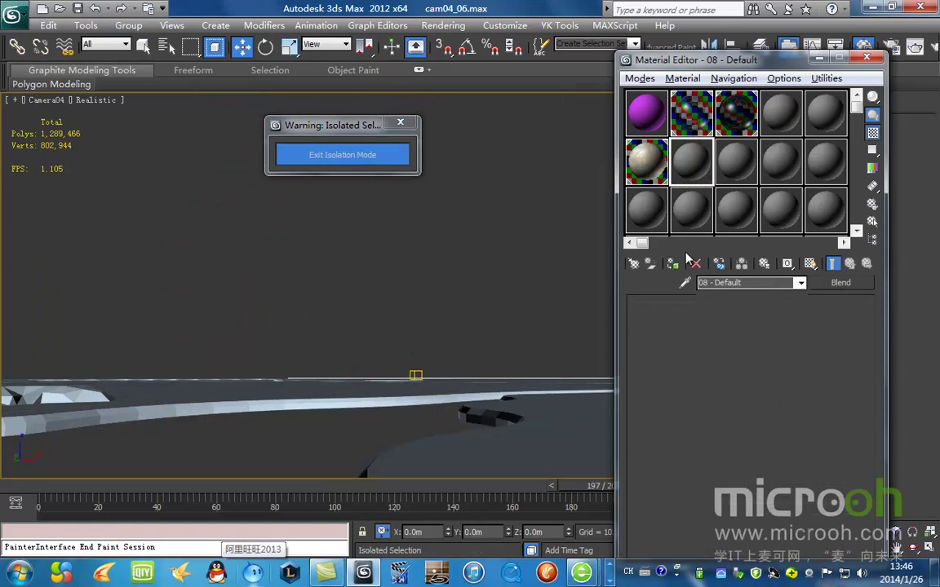
pyautogui.click(685, 282)
pyautogui.click(550, 405)
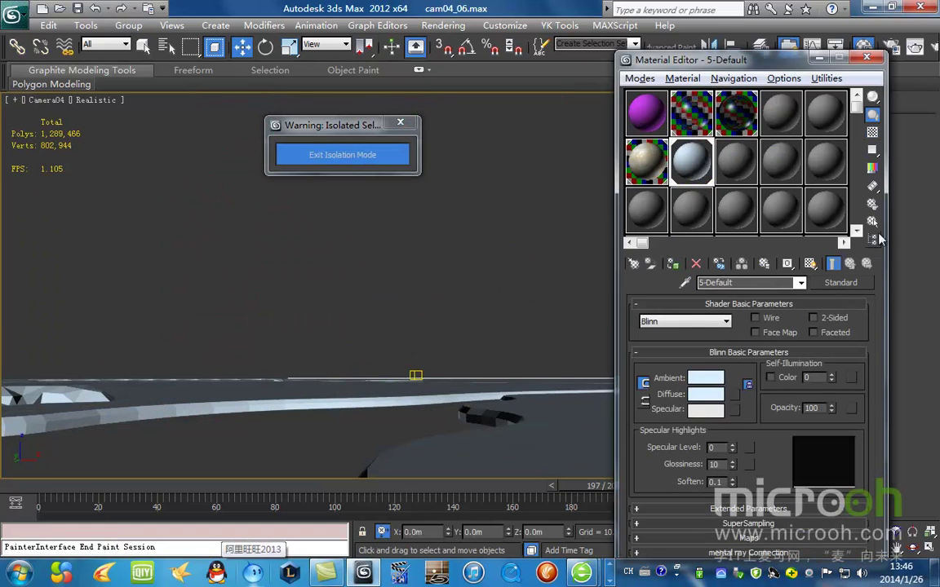
pyautogui.press('h')
pyautogui.press('Escape')
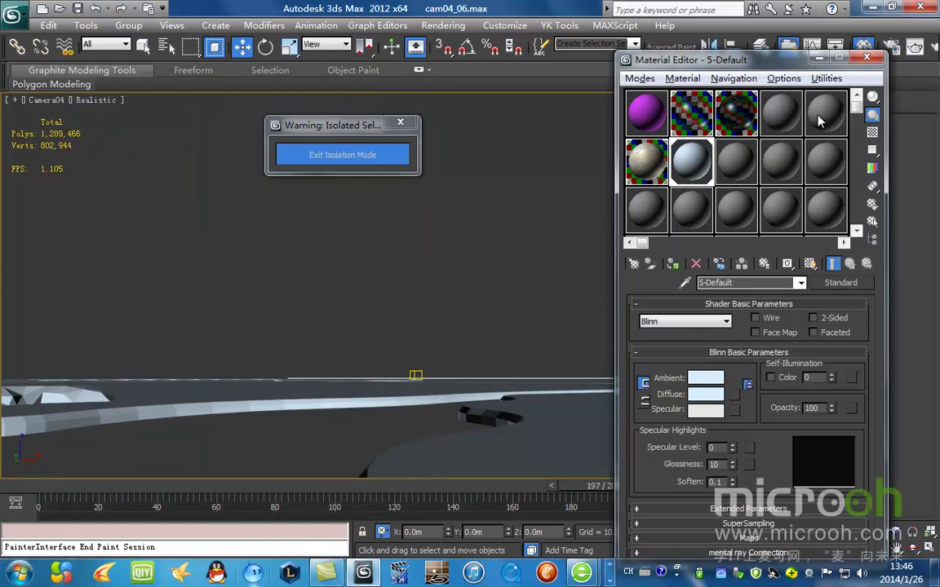
# Examine the isolated ground surface and its shoreline edges from the top, camera and perspective views.
pyautogui.press('F3')
pyautogui.click(822, 59)
pyautogui.press('t')
pyautogui.scroll(-6, 380, 319)
pyautogui.keyDown('alt'); pyautogui.moveTo(380, 382); pyautogui.dragTo(382, 332, button='middle'); pyautogui.keyUp('alt')
pyautogui.press('F3')
pyautogui.scroll(10, 383, 330)
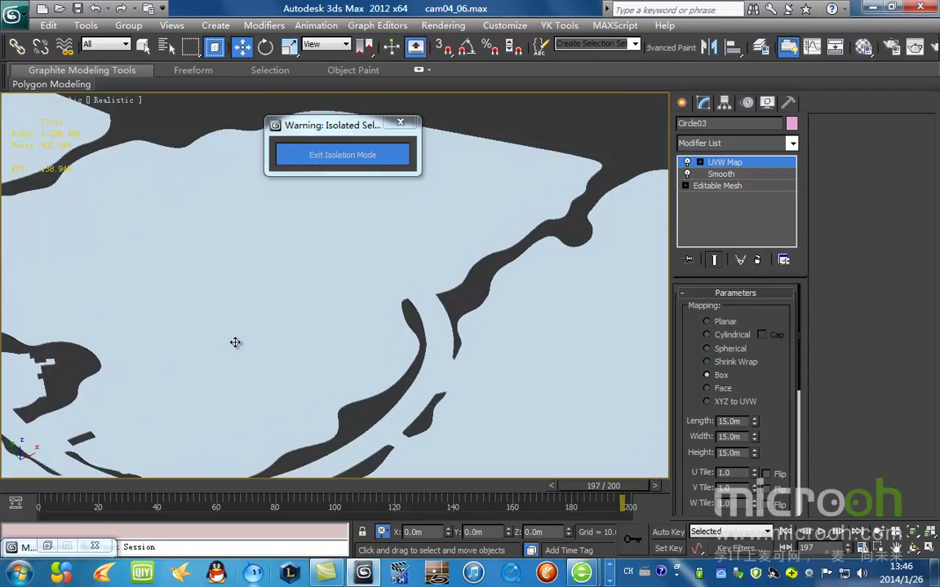
pyautogui.press('c')
pyautogui.press('p')
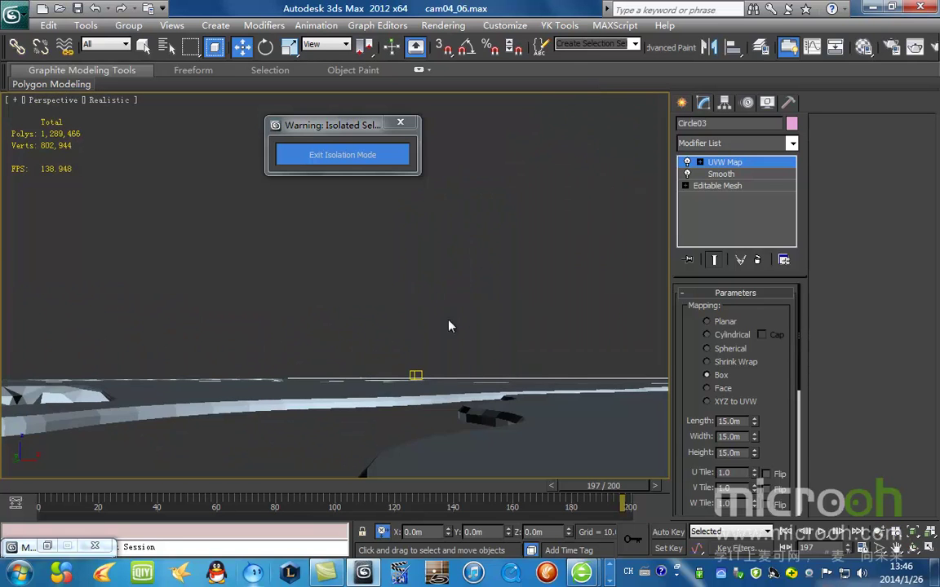
pyautogui.scroll(-3, 452, 300)
pyautogui.keyDown('alt'); pyautogui.moveTo(454, 303); pyautogui.dragTo(430, 339, button='middle'); pyautogui.keyUp('alt')
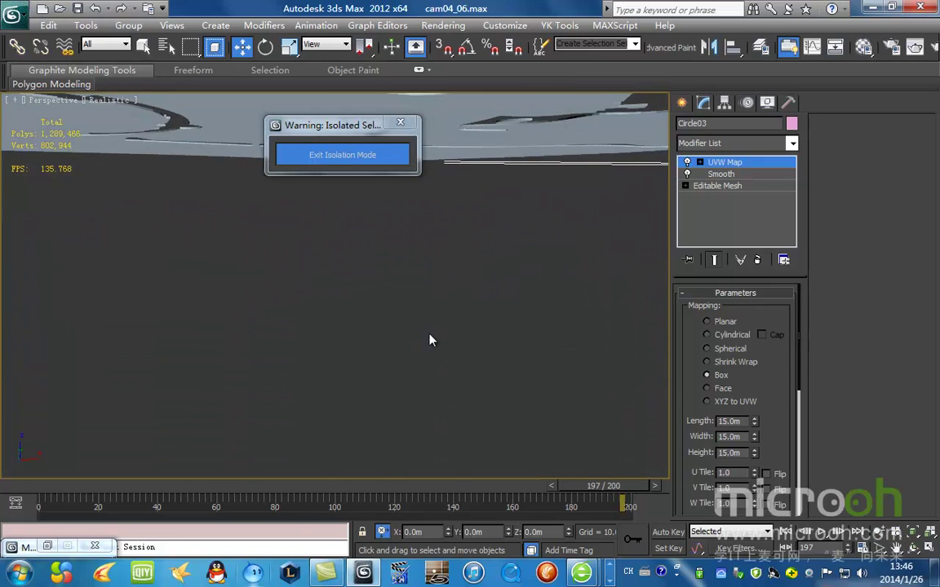
pyautogui.press('t')
pyautogui.press('p')
pyautogui.moveTo(430, 334); pyautogui.dragTo(470, 324, button='middle')
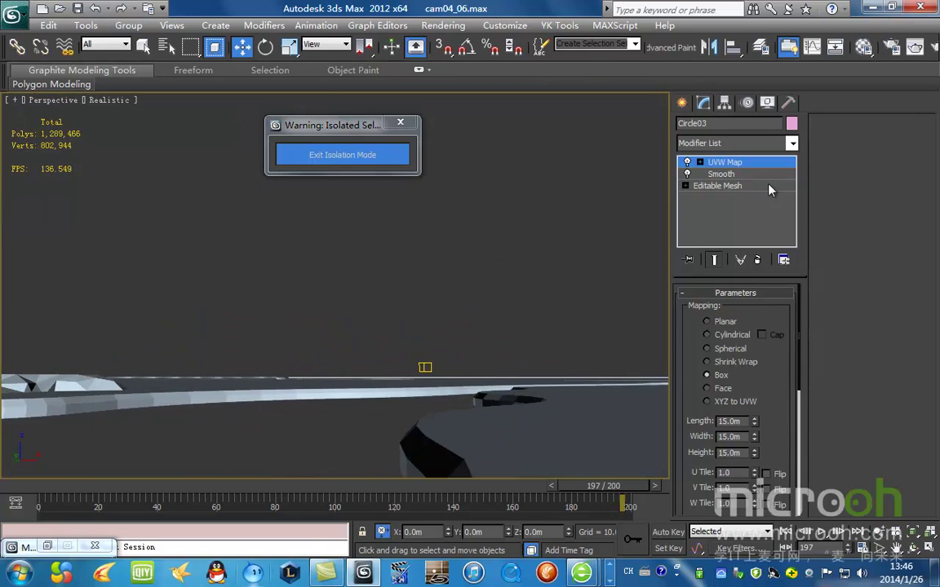
# Enable Auto Smooth in the ground object's Smooth modifier.
pyautogui.click(747, 175)
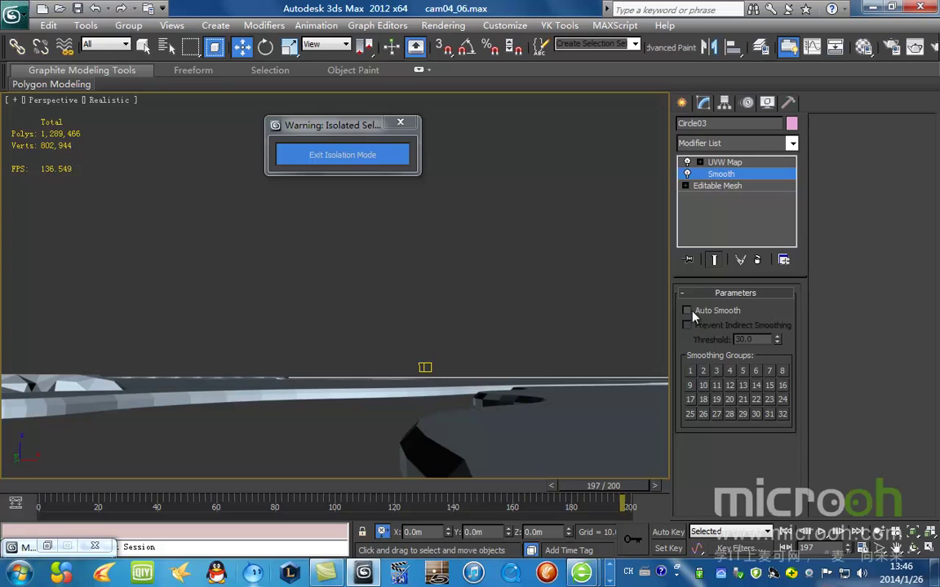
pyautogui.click(689, 312)
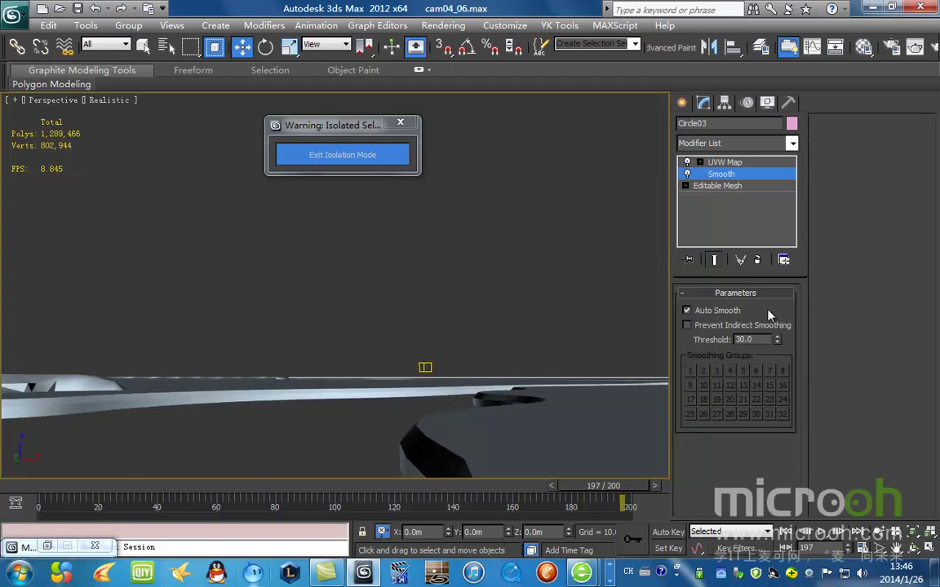
pyautogui.rightClick(504, 262)
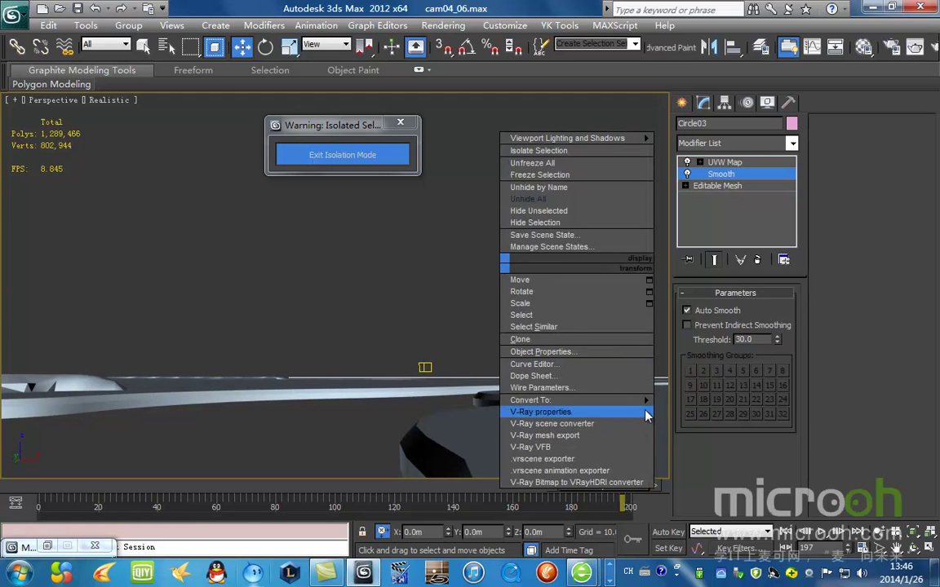
pyautogui.moveTo(571, 399)
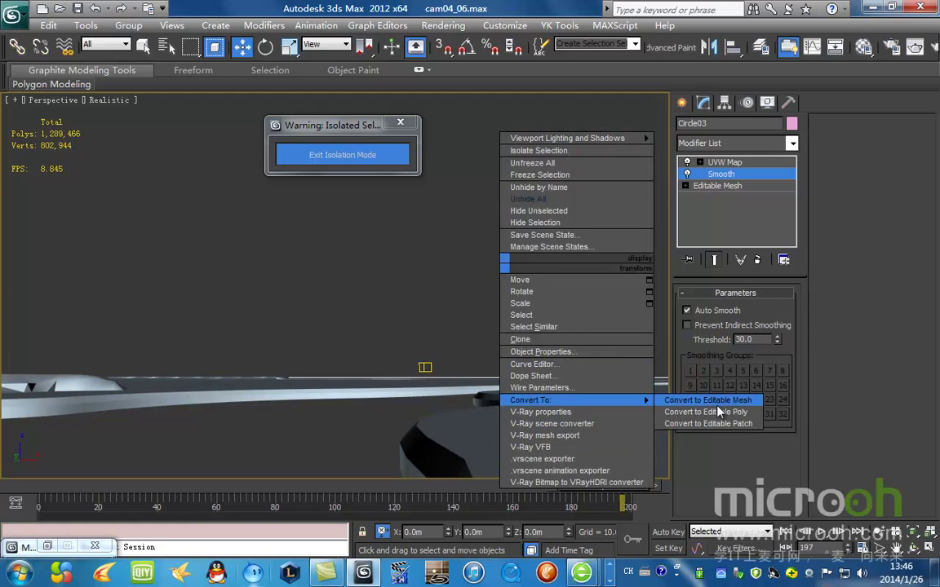
# Exit isolation mode and advance the camera animation to frame 200.
pyautogui.click(359, 155)
pyautogui.moveTo(603, 485); pyautogui.dragTo(694, 541)
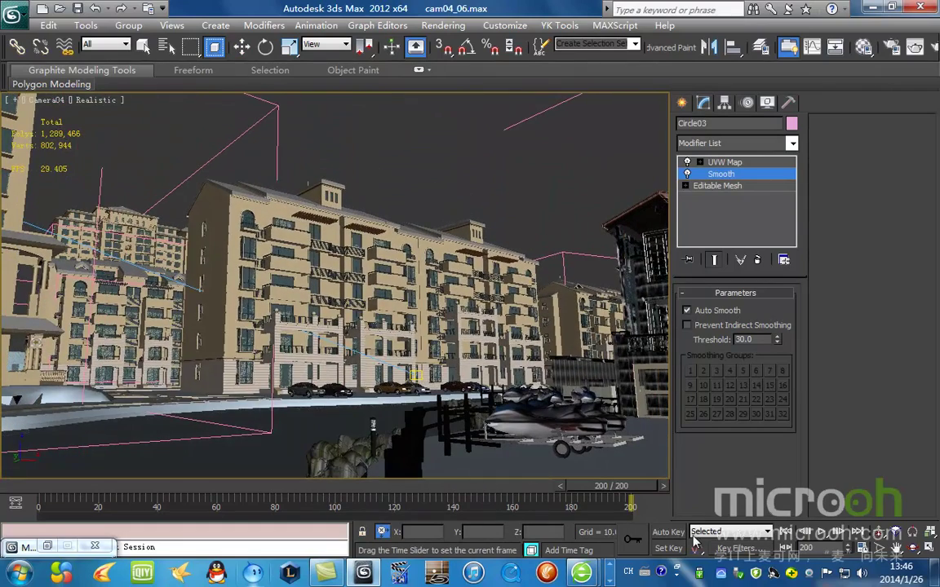
pyautogui.press('w')
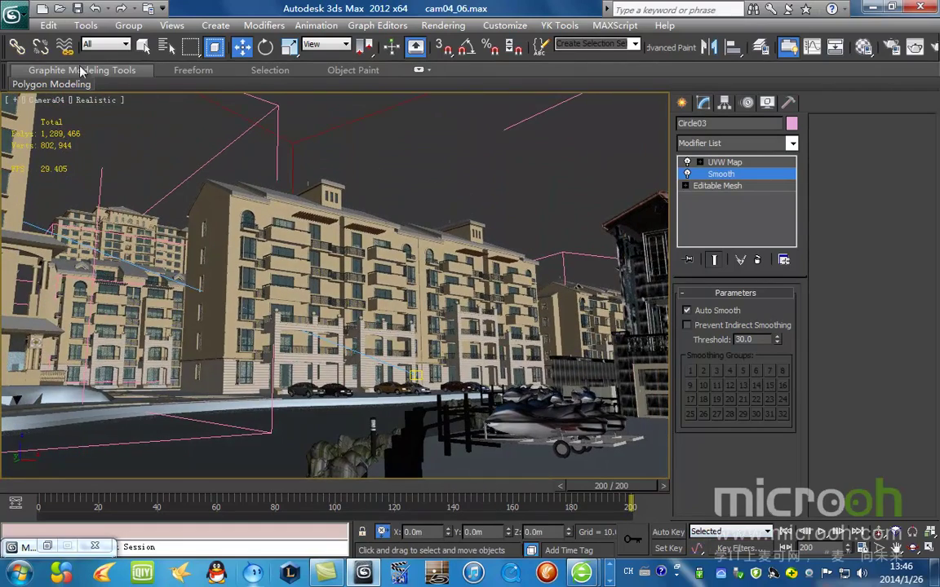
# Restrict the selection filter to Lights and display the whole site in the Top view.
pyautogui.click(106, 44)
pyautogui.click(98, 87)
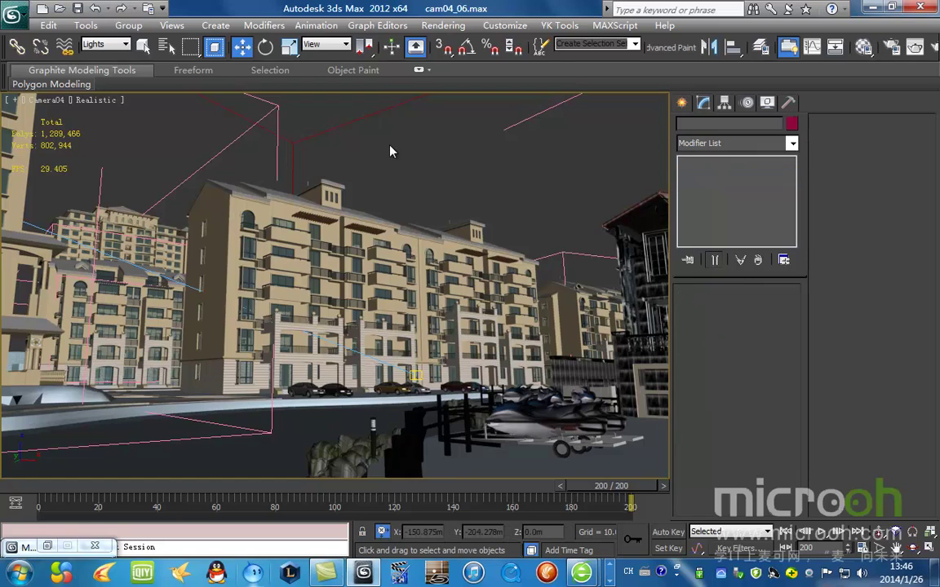
pyautogui.press('t')
pyautogui.scroll(10, 335, 287)
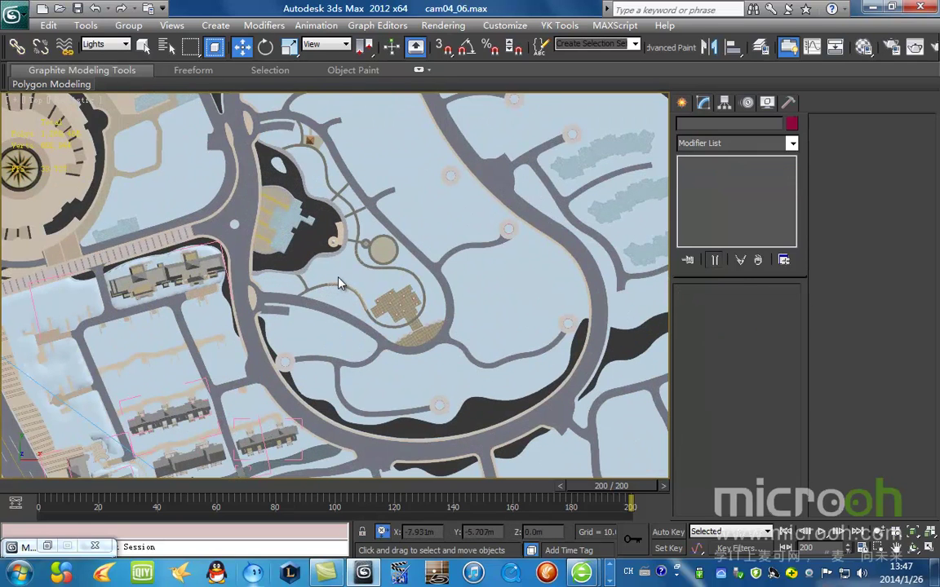
pyautogui.scroll(-10, 337, 277)
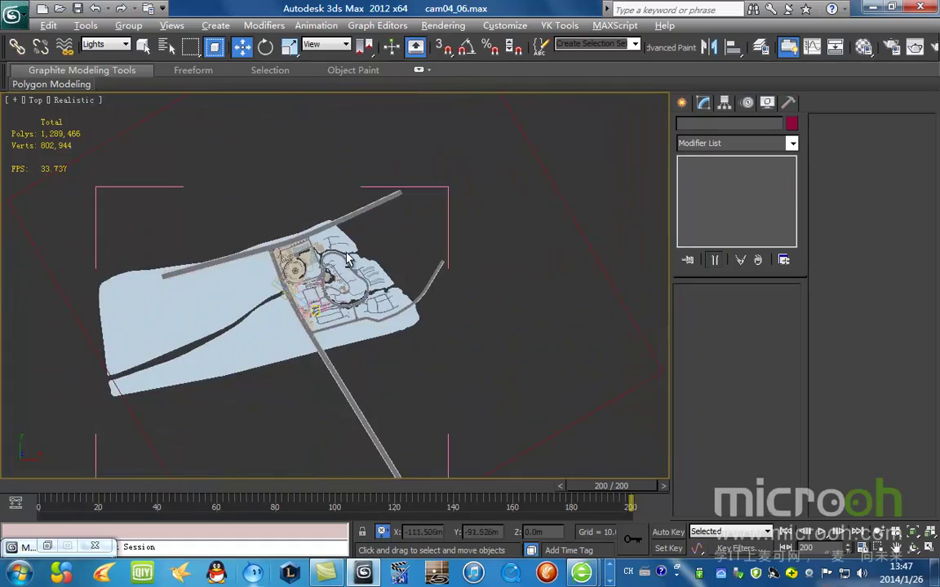
# Examine the site's apartment blocks in an orbited view, checking the pitched roofs up close.
pyautogui.keyDown('alt'); pyautogui.moveTo(348, 260); pyautogui.dragTo(330, 325, button='middle'); pyautogui.keyUp('alt')
pyautogui.scroll(10, 273, 336)
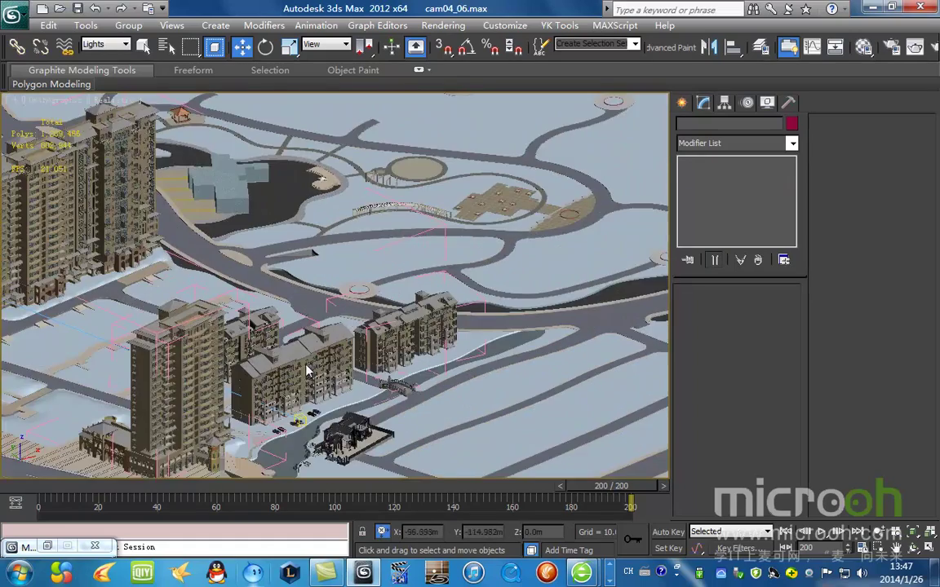
pyautogui.moveTo(307, 367); pyautogui.dragTo(392, 262, button='middle')
pyautogui.moveTo(310, 225); pyautogui.dragTo(406, 308, button='middle')
pyautogui.moveTo(471, 373); pyautogui.dragTo(394, 275, button='middle')
pyautogui.scroll(8, 350, 323)
pyautogui.scroll(2, 355, 360)
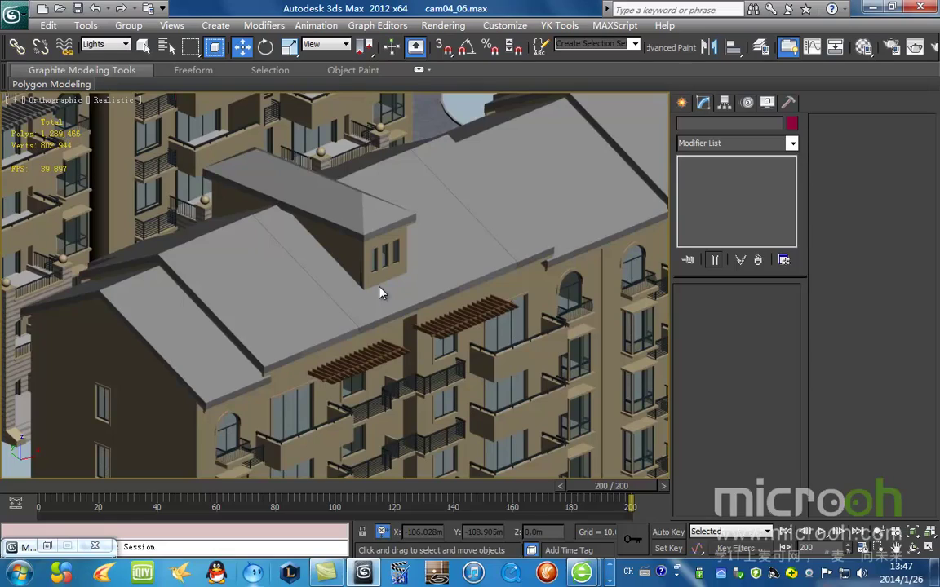
pyautogui.scroll(-10, 379, 292)
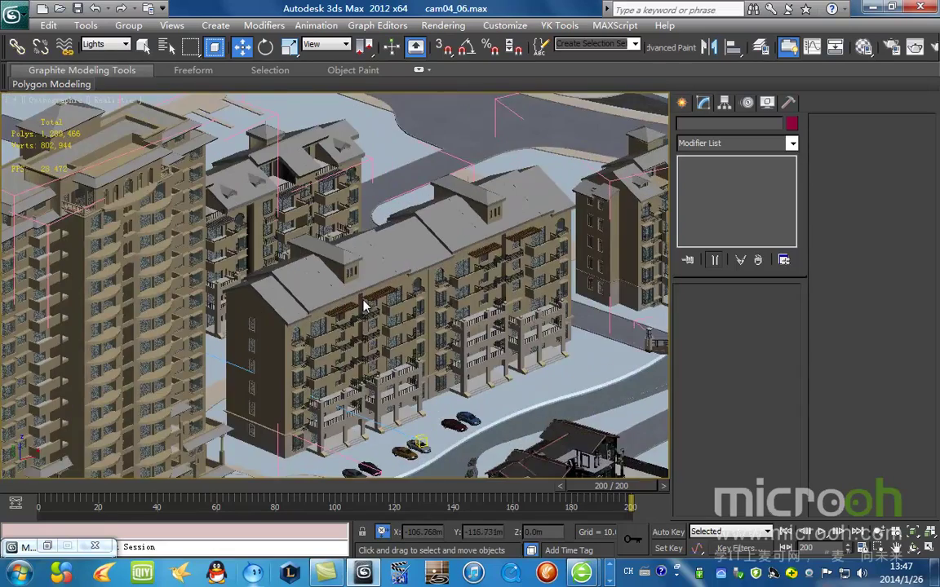
pyautogui.moveTo(365, 305)
pyautogui.mouseDown(button='middle')
pyautogui.moveTo(414, 322)
pyautogui.moveTo(357, 303)
pyautogui.mouseUp(button='middle')
# Set the selection filter to All and select the grey pitched roof of the mid-rise apartment block.
pyautogui.click(104, 44)
pyautogui.click(99, 57)
pyautogui.scroll(-3, 398, 323)
pyautogui.scroll(8, 376, 359)
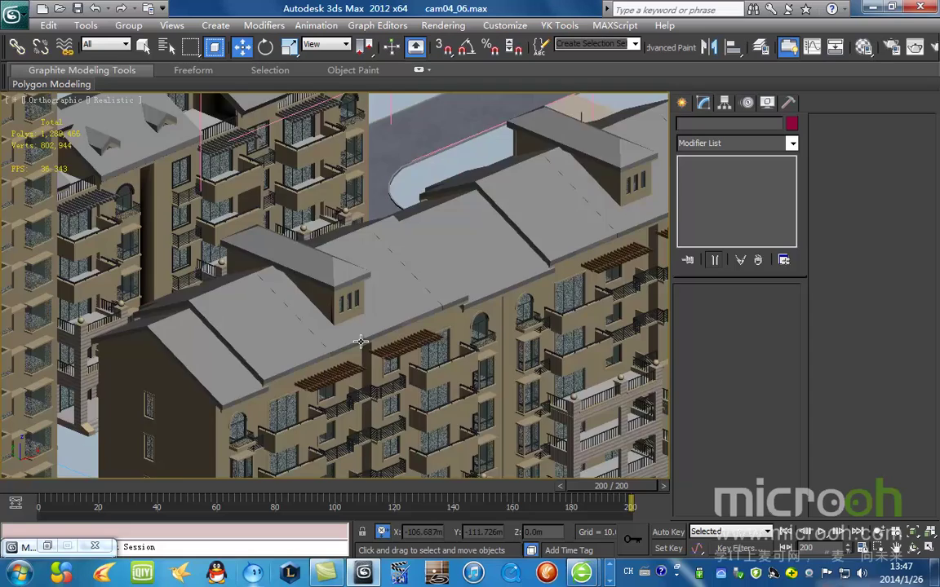
pyautogui.moveTo(361, 341); pyautogui.dragTo(387, 275, button='middle')
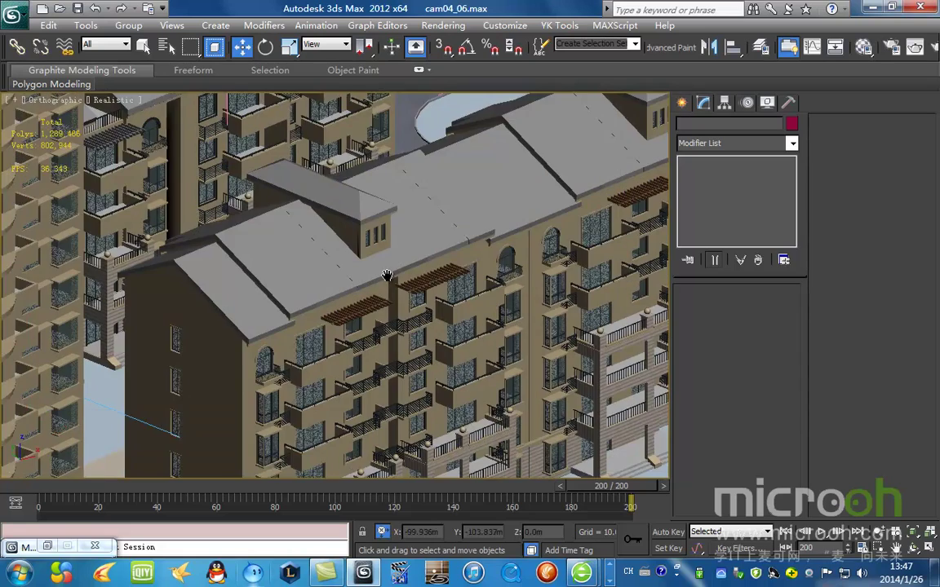
pyautogui.moveTo(413, 157); pyautogui.dragTo(400, 190, button='middle')
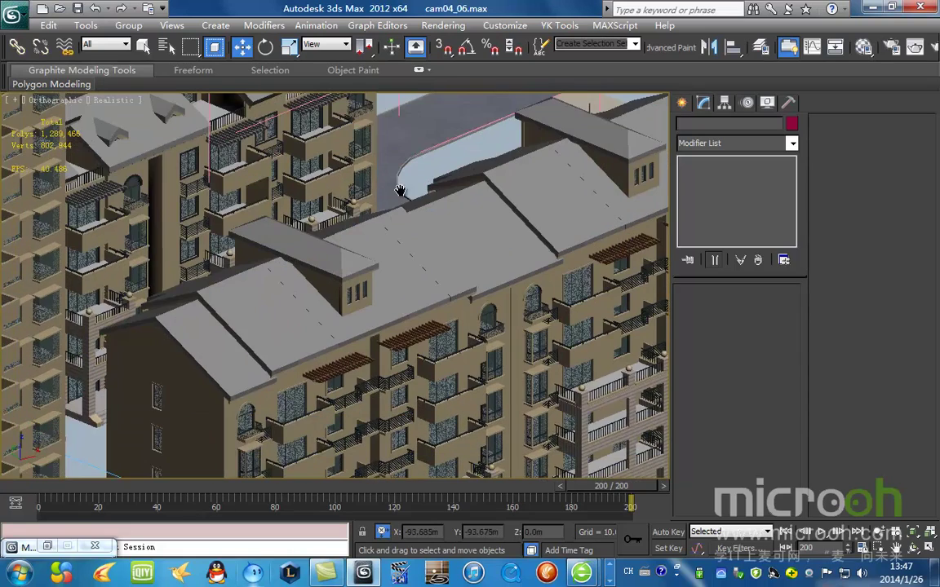
pyautogui.moveTo(318, 290); pyautogui.dragTo(400, 253, button='middle')
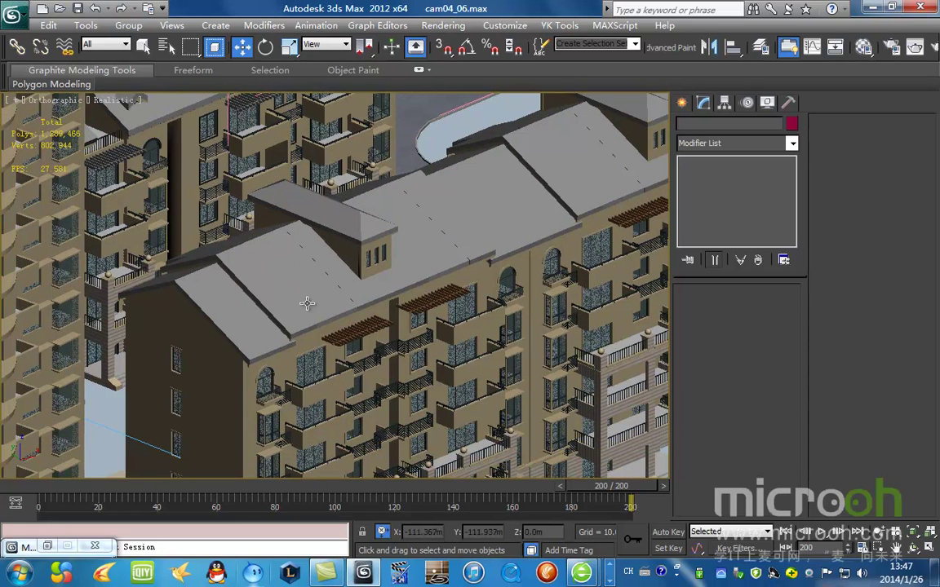
pyautogui.scroll(8, 307, 303)
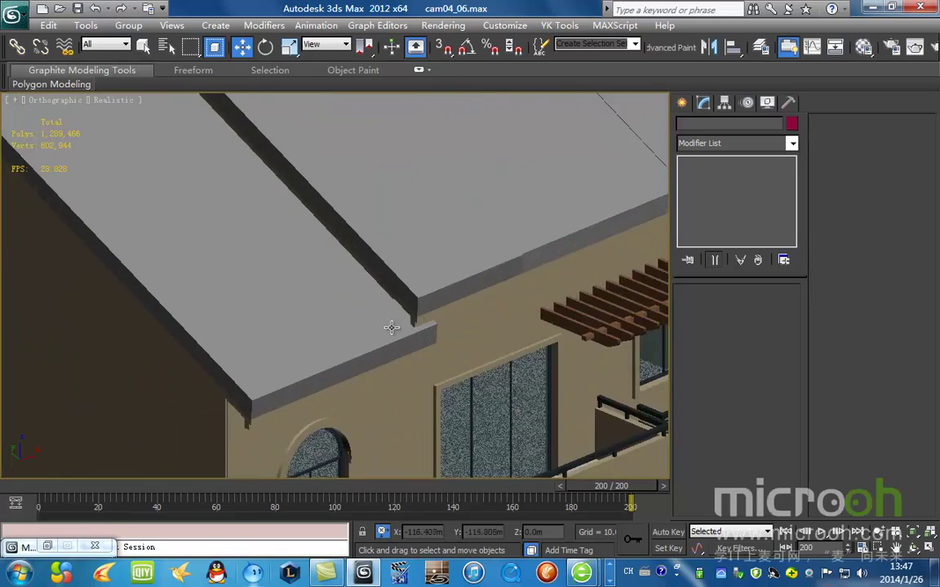
pyautogui.scroll(-10, 391, 327)
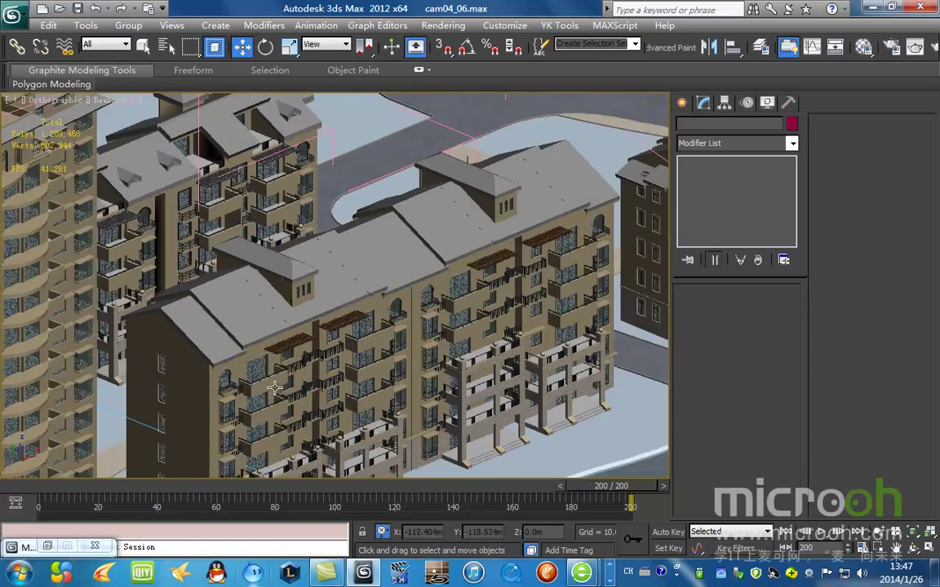
pyautogui.scroll(2, 294, 397)
pyautogui.click(342, 291)
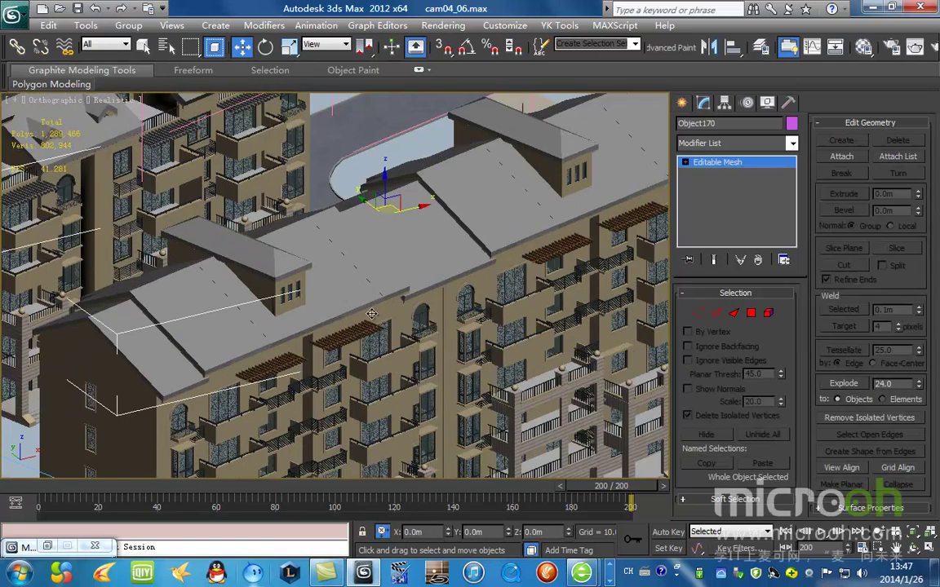
# Try to move the roof off the apartment block to check that it is a separate object.
pyautogui.moveTo(336, 185); pyautogui.dragTo(514, 339)
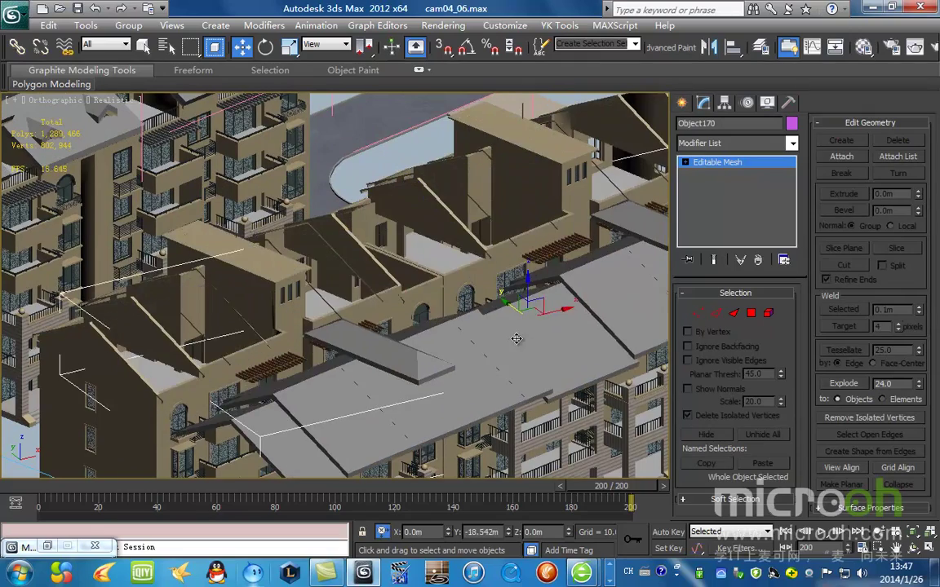
pyautogui.rightClick(515, 338)
pyautogui.scroll(-1, 408, 278)
pyautogui.scroll(-1, 400, 265)
pyautogui.scroll(1, 352, 252)
pyautogui.moveTo(359, 229); pyautogui.dragTo(478, 311)
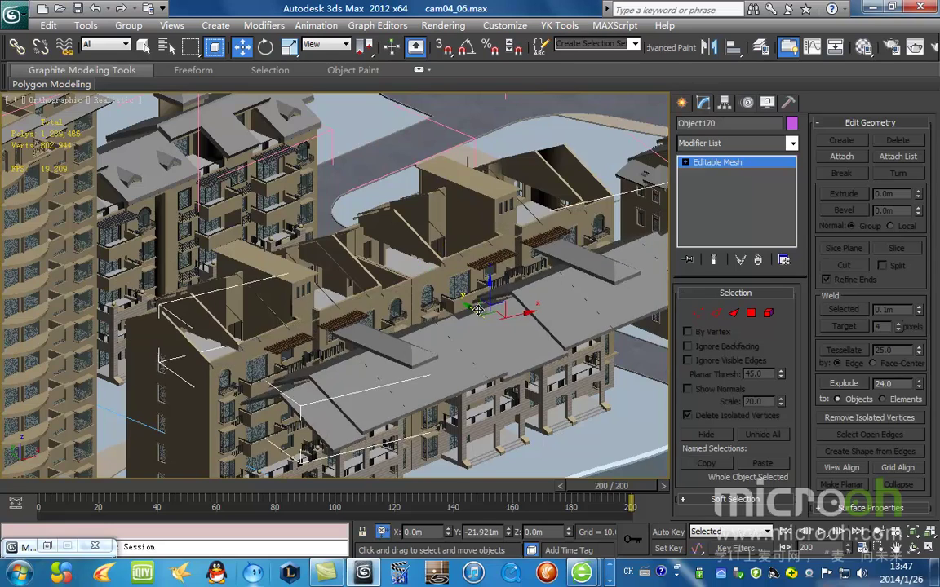
pyautogui.rightClick(478, 310)
# Isolate the apartment block's roof and inspect its mesh in wireframe and shaded display.
pyautogui.hotkey('alt', 'q')
pyautogui.click(499, 326)
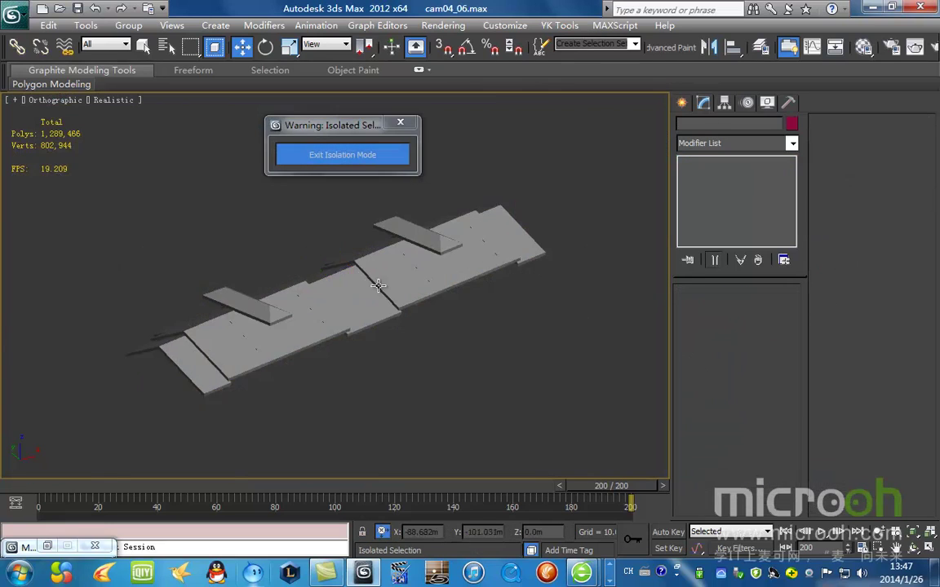
pyautogui.scroll(3, 378, 285)
pyautogui.press('F3')
pyautogui.scroll(-3, 378, 285)
pyautogui.click(320, 266)
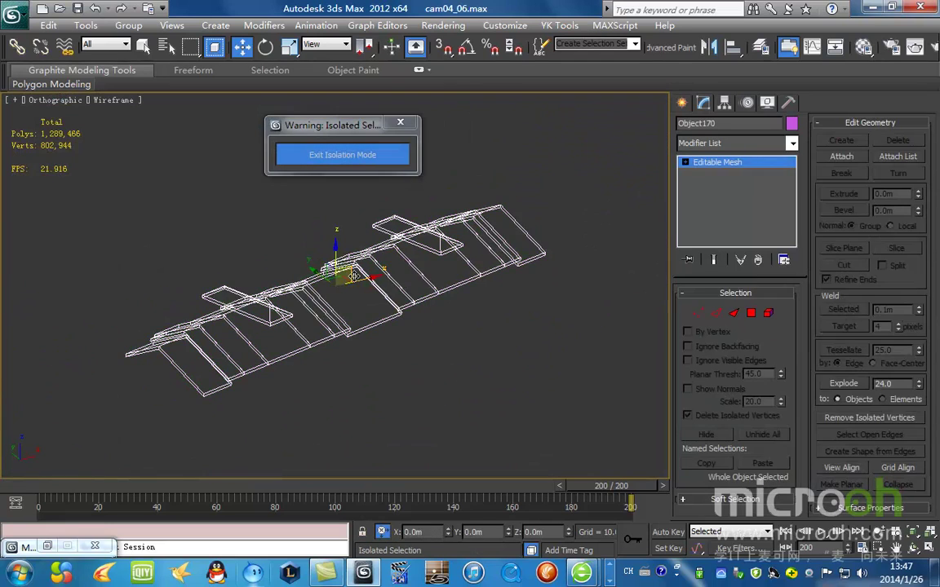
pyautogui.scroll(3, 362, 282)
pyautogui.press('F3')
pyautogui.moveTo(364, 295); pyautogui.dragTo(249, 261, button='middle')
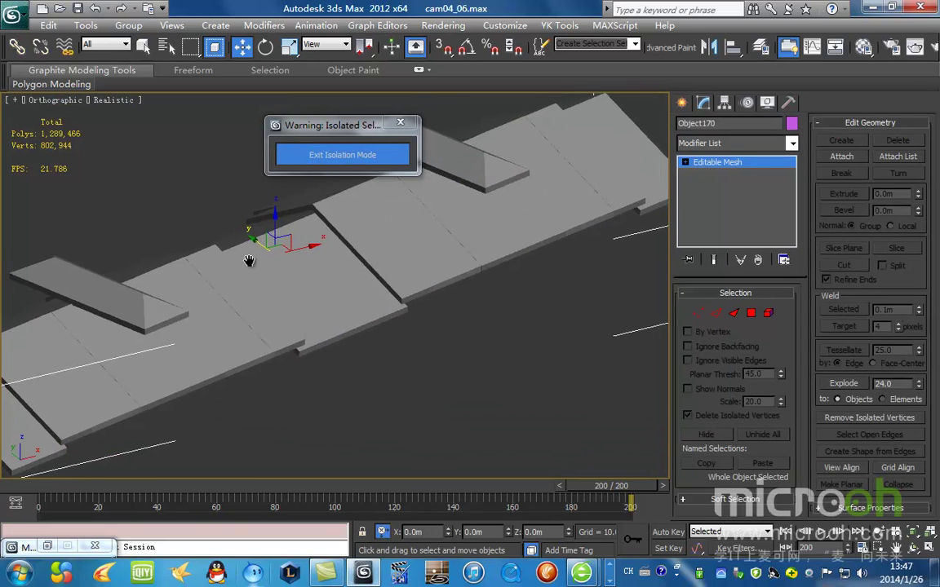
# Examine the isolated roof's slabs and edges from the camera, top and orbited views and in wireframe.
pyautogui.press('c')
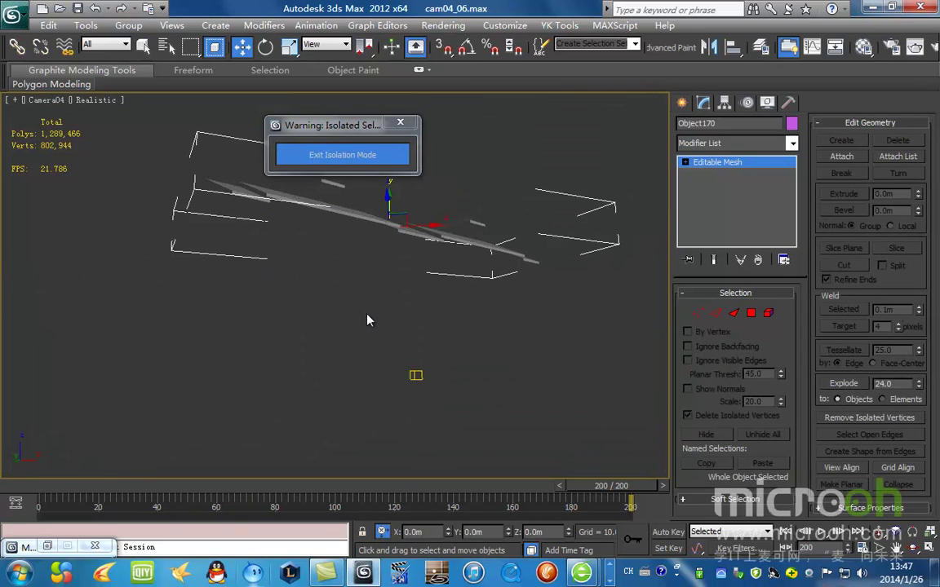
pyautogui.press('t')
pyautogui.press('z')
pyautogui.scroll(-3, 369, 322)
pyautogui.keyDown('alt'); pyautogui.moveTo(386, 311); pyautogui.dragTo(485, 224, button='middle'); pyautogui.keyUp('alt')
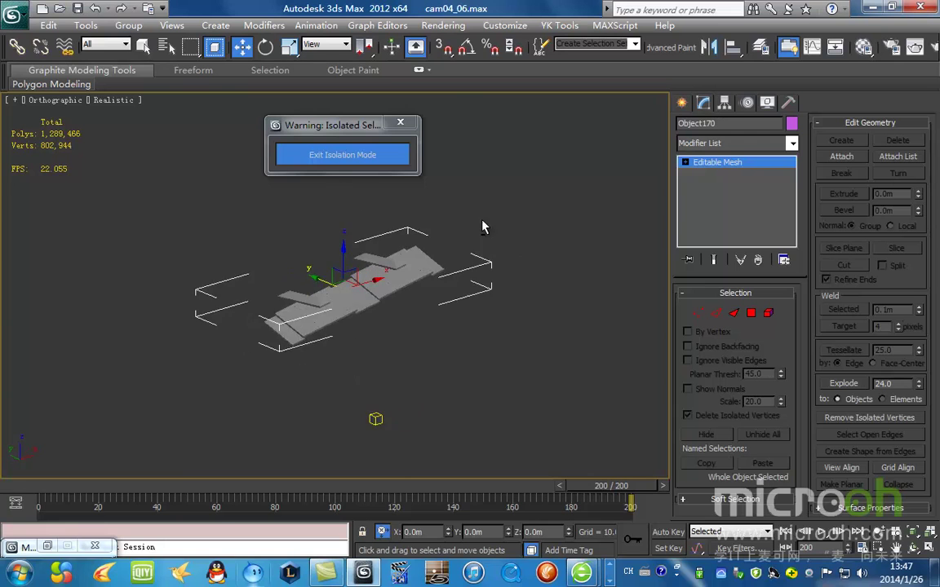
pyautogui.scroll(4, 323, 341)
pyautogui.scroll(3, 381, 361)
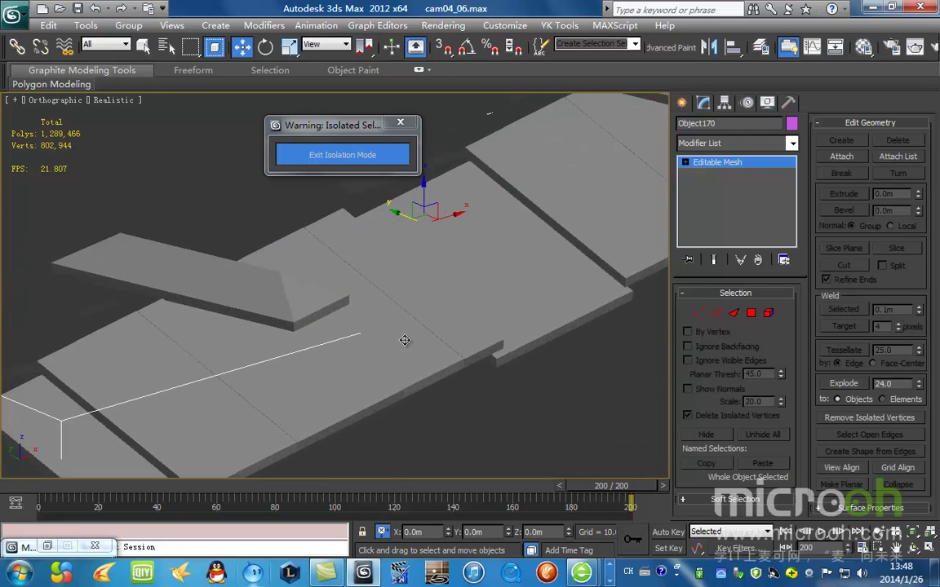
pyautogui.scroll(-3, 412, 341)
pyautogui.keyDown('alt'); pyautogui.moveTo(422, 341); pyautogui.dragTo(403, 345, button='middle'); pyautogui.keyUp('alt')
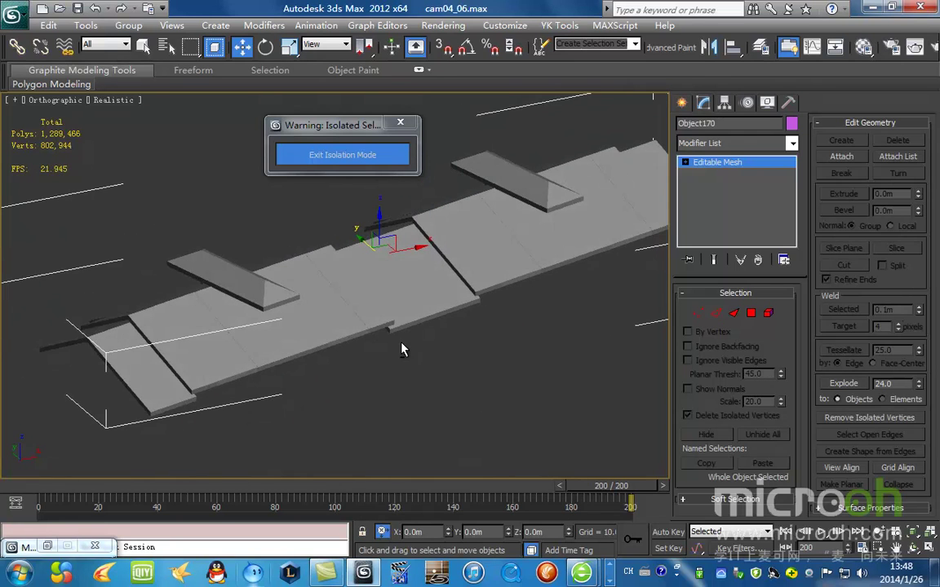
pyautogui.click(485, 363)
pyautogui.scroll(-2, 350, 349)
pyautogui.press('F3')
pyautogui.press('F3')
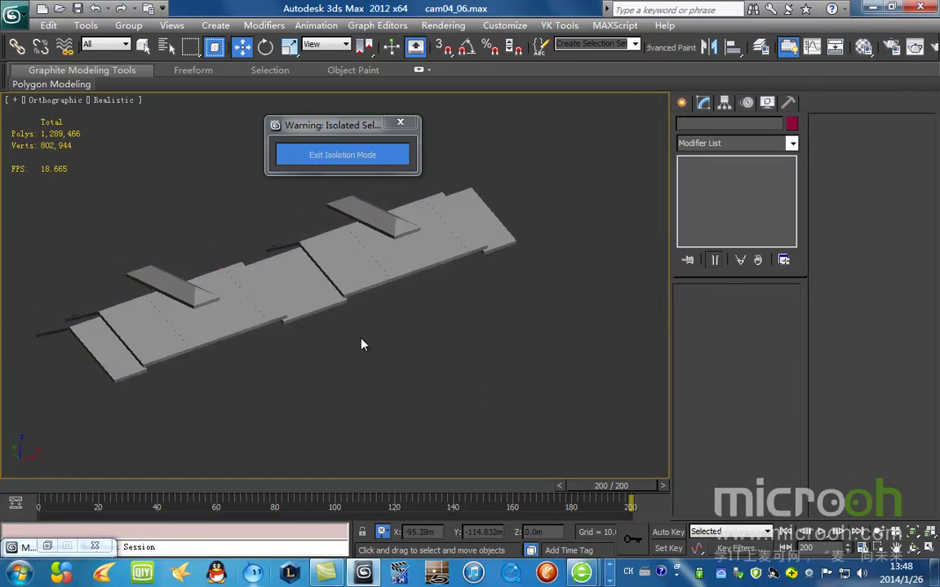
# Rename the pale blue 5-Default material as 雪 and minimize the Material Editor.
pyautogui.press('m')
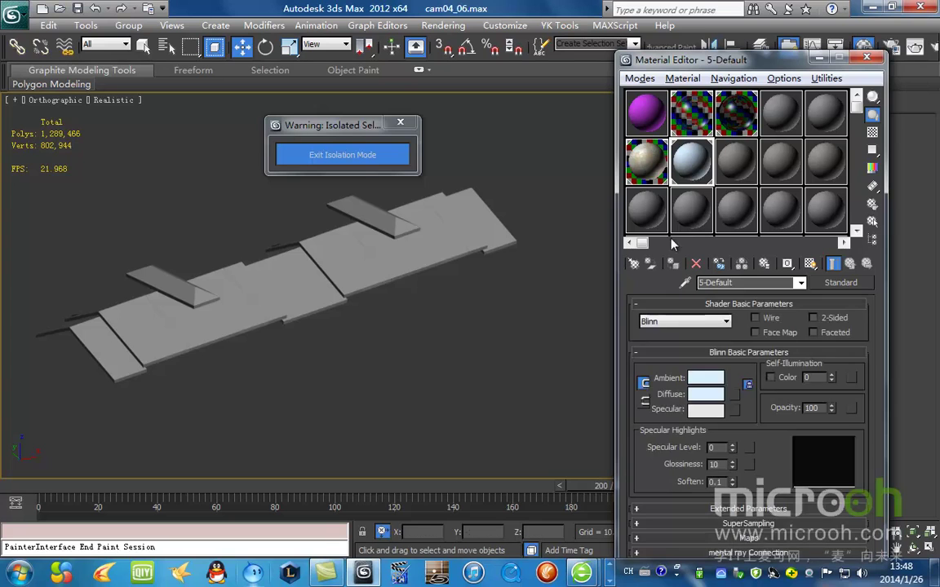
pyautogui.moveTo(740, 283); pyautogui.dragTo(587, 283)
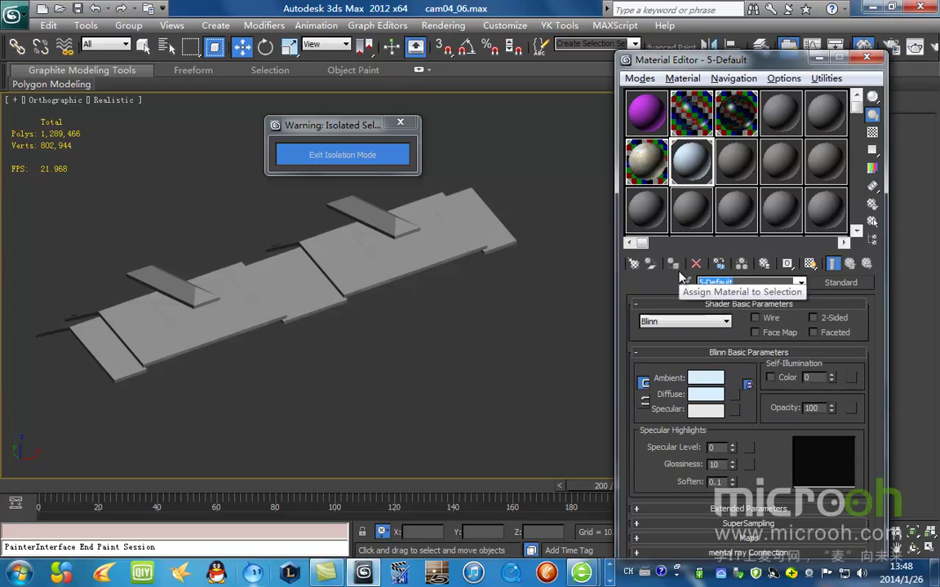
pyautogui.write('xue')
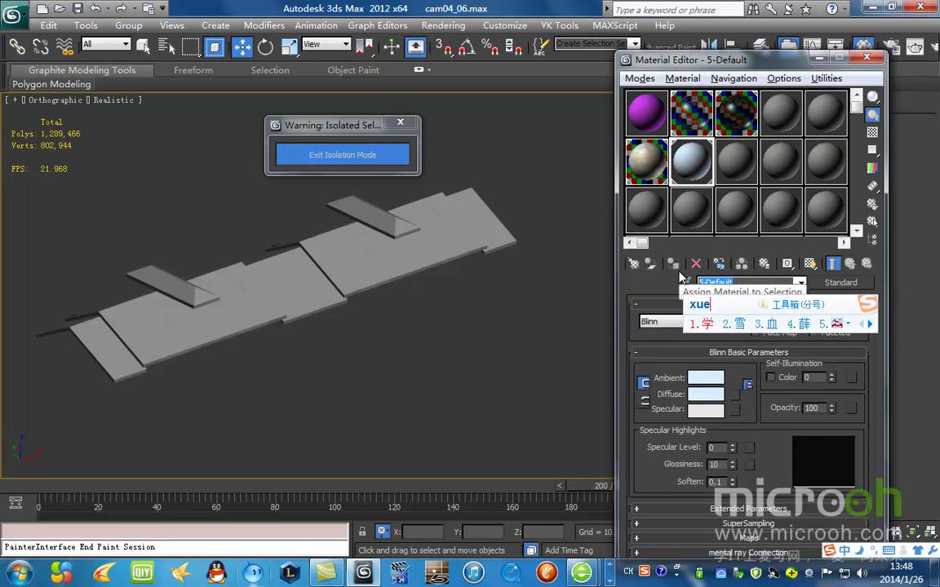
pyautogui.press('space')
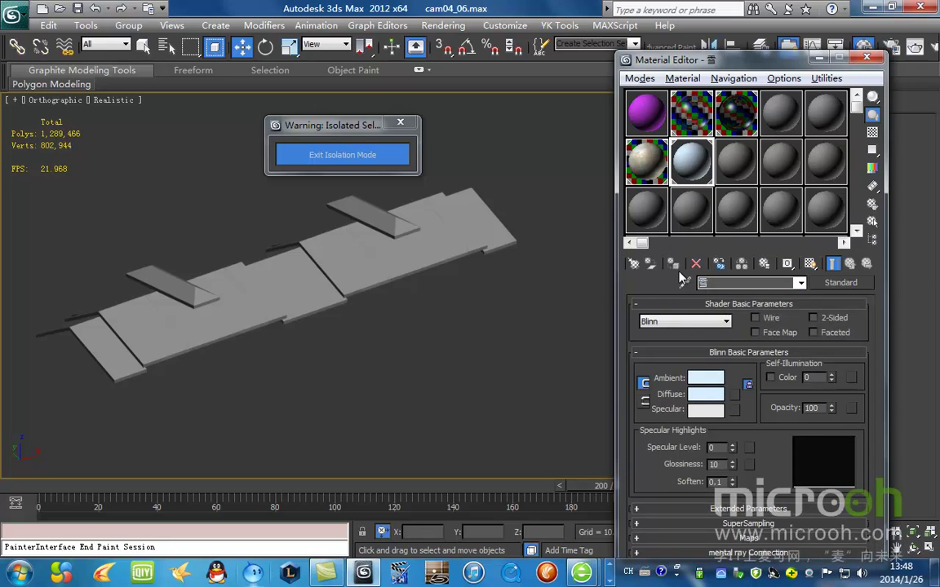
pyautogui.click(819, 58)
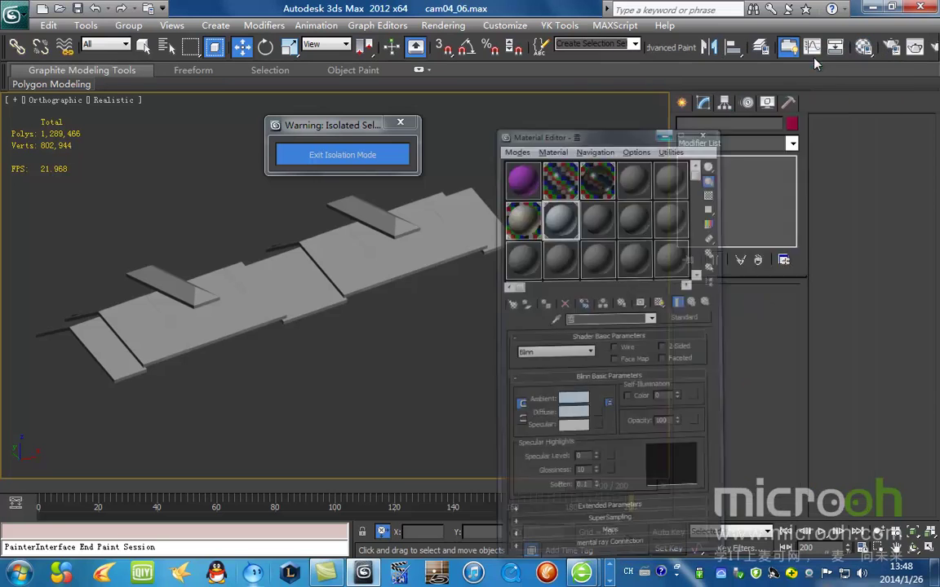
# Convert the isolated roof object to an Editable Poly.
pyautogui.click(317, 268)
pyautogui.scroll(-3, 387, 261)
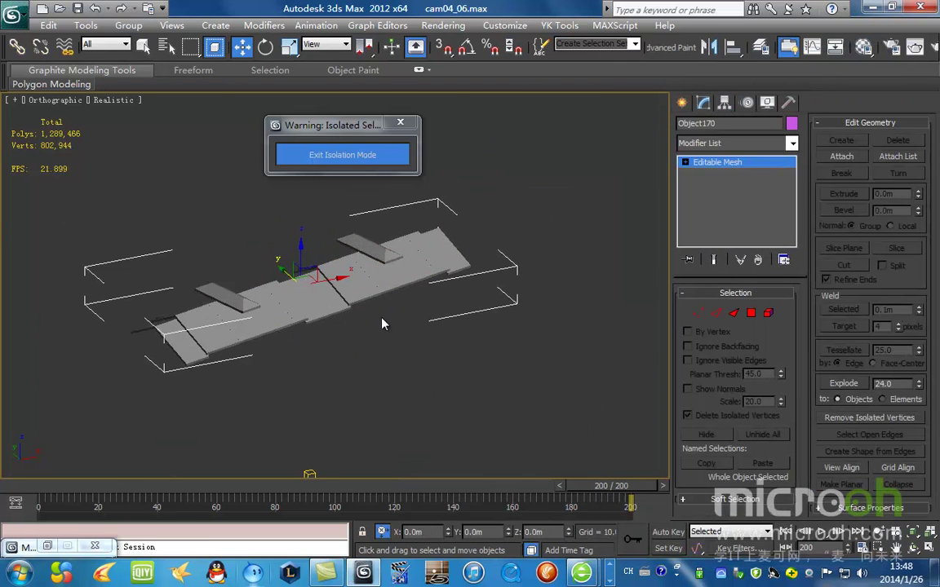
pyautogui.moveTo(351, 131); pyautogui.dragTo(240, 96)
pyautogui.moveTo(360, 279); pyautogui.dragTo(390, 225, button='middle')
pyautogui.scroll(3, 389, 232)
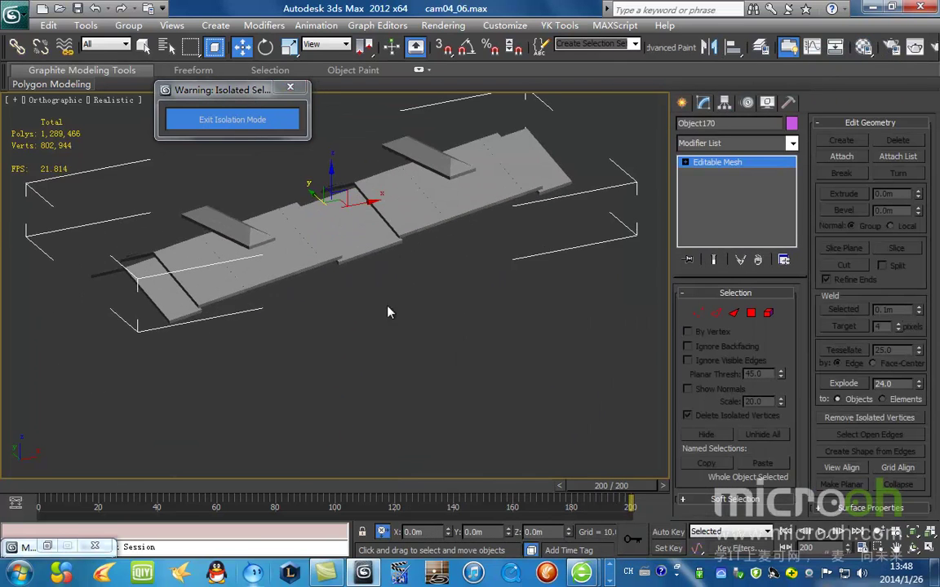
pyautogui.moveTo(387, 314); pyautogui.dragTo(387, 352, button='middle')
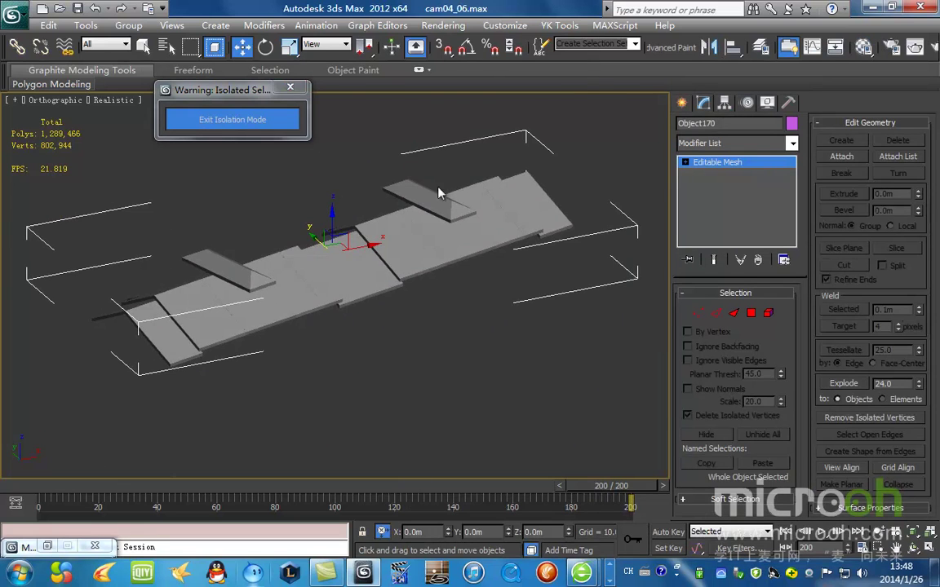
pyautogui.rightClick(433, 184)
pyautogui.moveTo(506, 319)
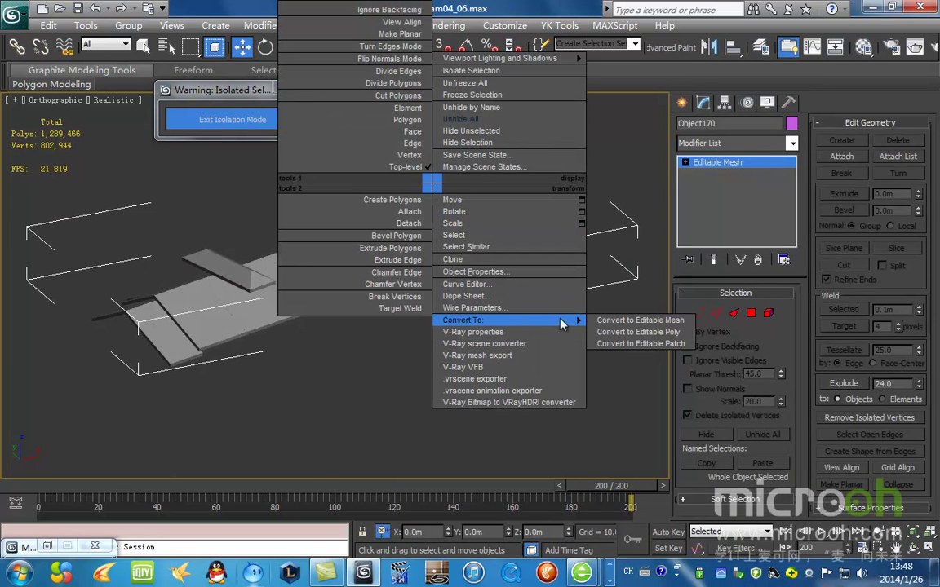
pyautogui.click(638, 333)
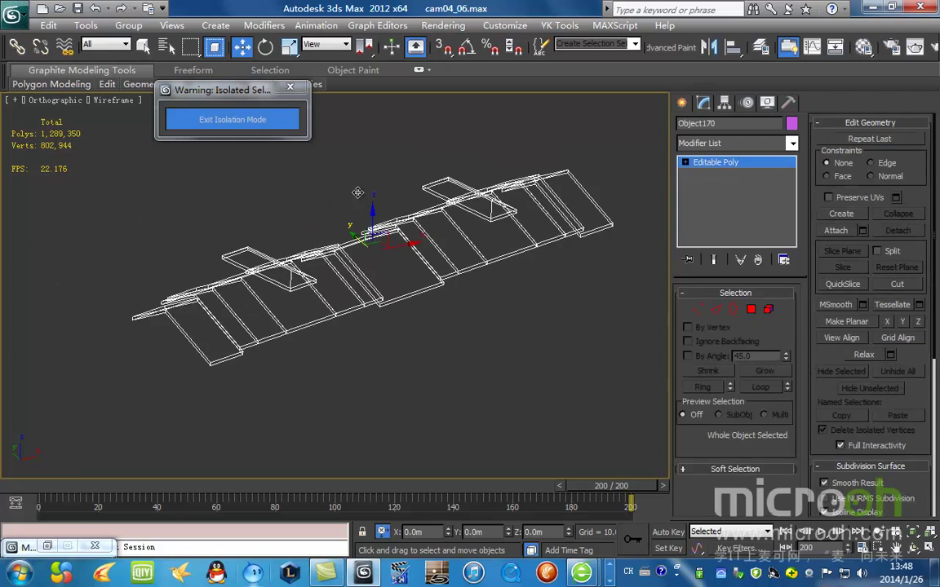
# Select all edges of the roof at Edge sub-object level.
pyautogui.scroll(3, 462, 265)
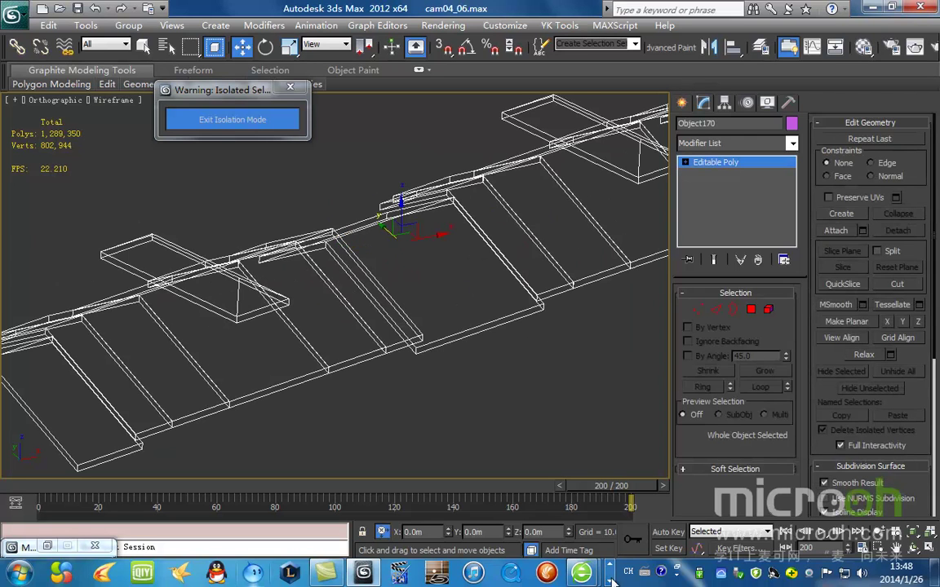
pyautogui.scroll(-5, 535, 329)
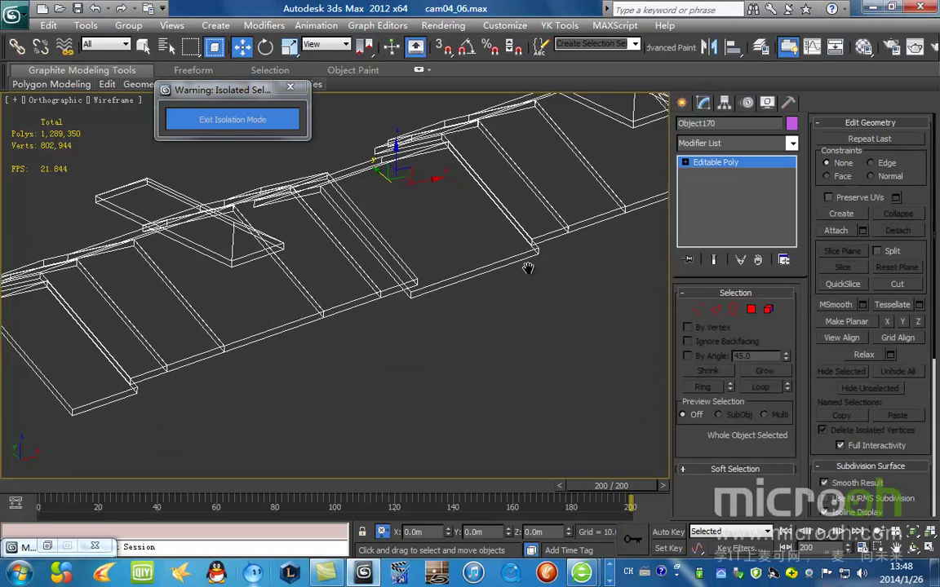
pyautogui.click(715, 310)
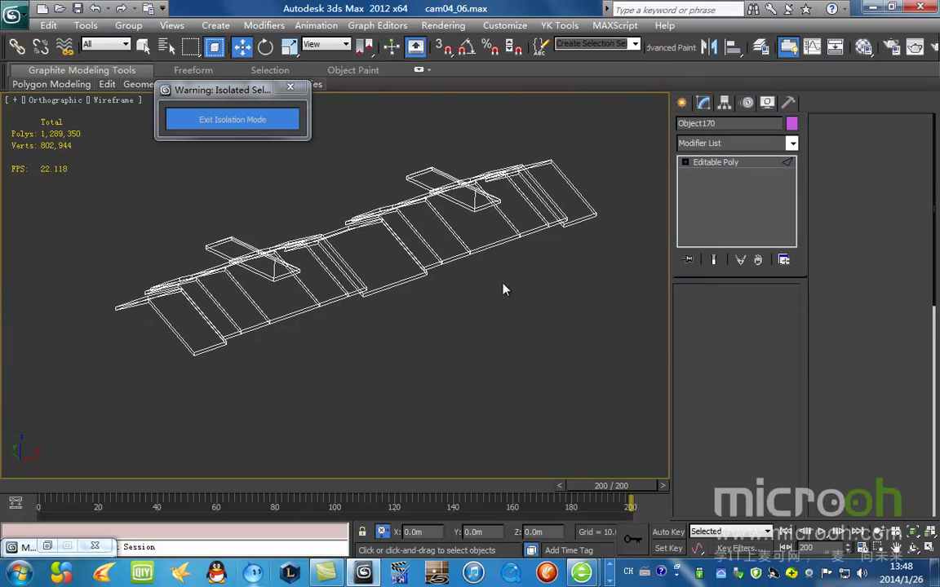
pyautogui.scroll(-2, 494, 310)
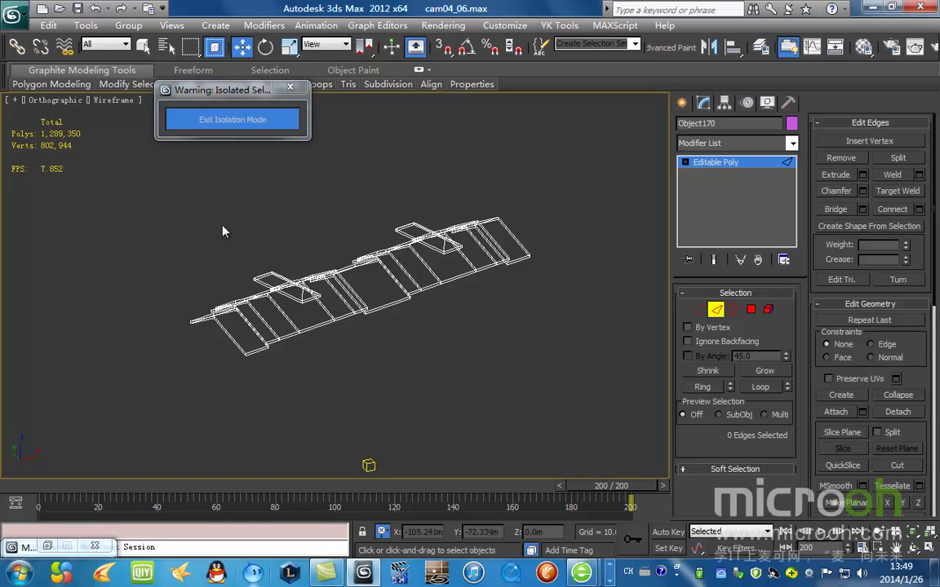
pyautogui.hotkey('ctrl', 'a')
pyautogui.click(255, 197)
pyautogui.hotkey('ctrl', 'a')
pyautogui.moveTo(437, 353); pyautogui.dragTo(481, 302, button='middle')
pyautogui.scroll(3, 480, 302)
pyautogui.moveTo(470, 343); pyautogui.dragTo(396, 358, button='middle')
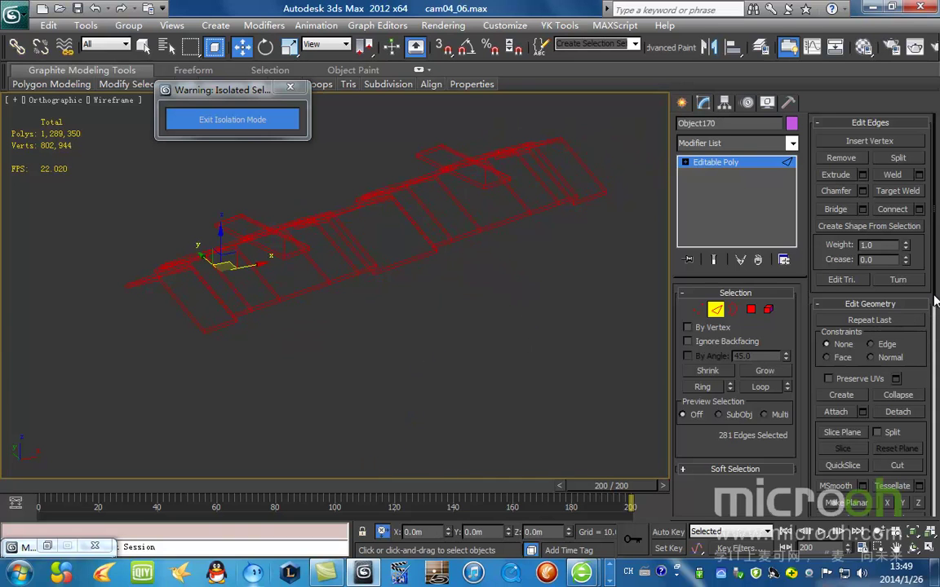
# Start a Tessellate by edge on the selected roof edges and preview it with a tension of 0.0.
pyautogui.scroll(-5, 922, 424)
pyautogui.moveTo(920, 421); pyautogui.dragTo(937, 359)
pyautogui.scroll(1, 936, 365)
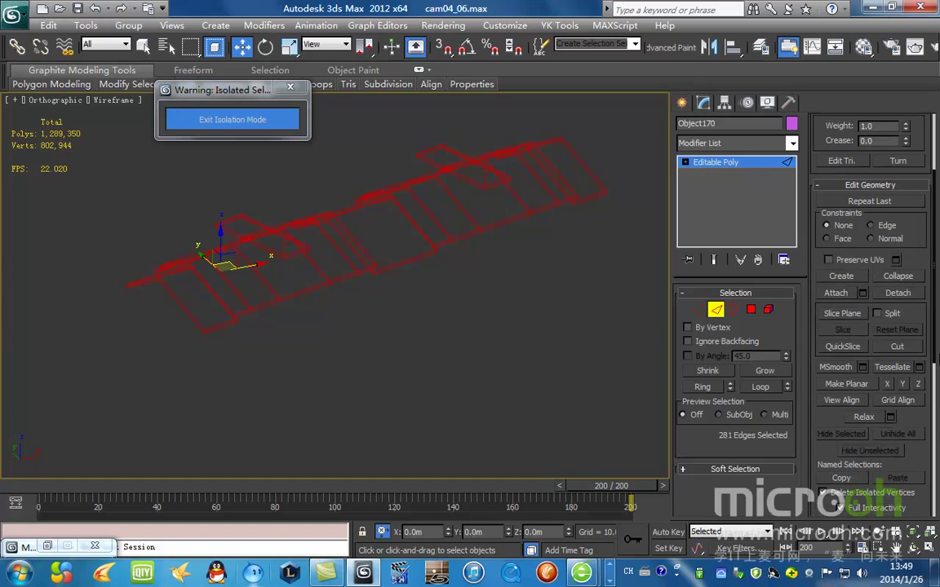
pyautogui.click(920, 367)
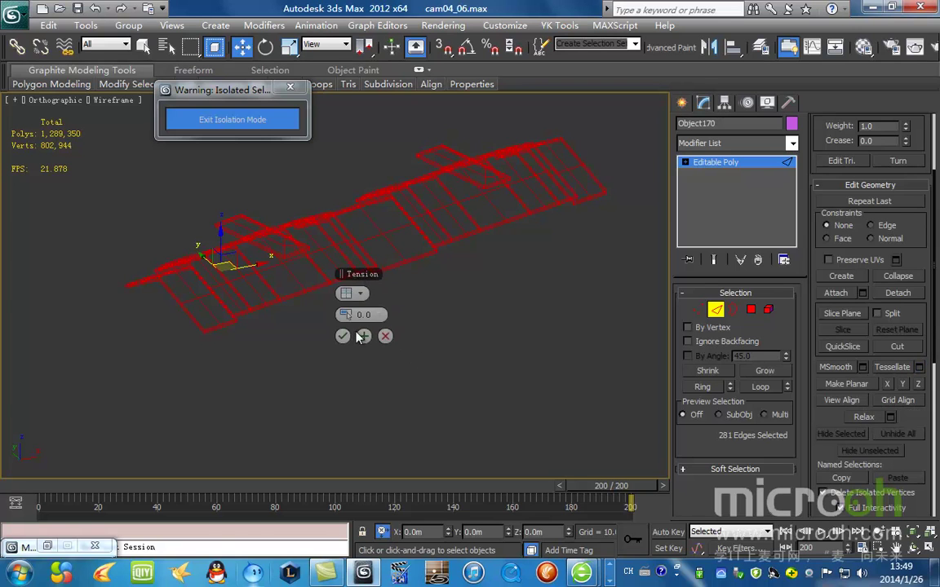
pyautogui.moveTo(373, 316); pyautogui.dragTo(356, 316)
pyautogui.scroll(4, 441, 295)
pyautogui.moveTo(442, 292); pyautogui.dragTo(469, 320, button='middle')
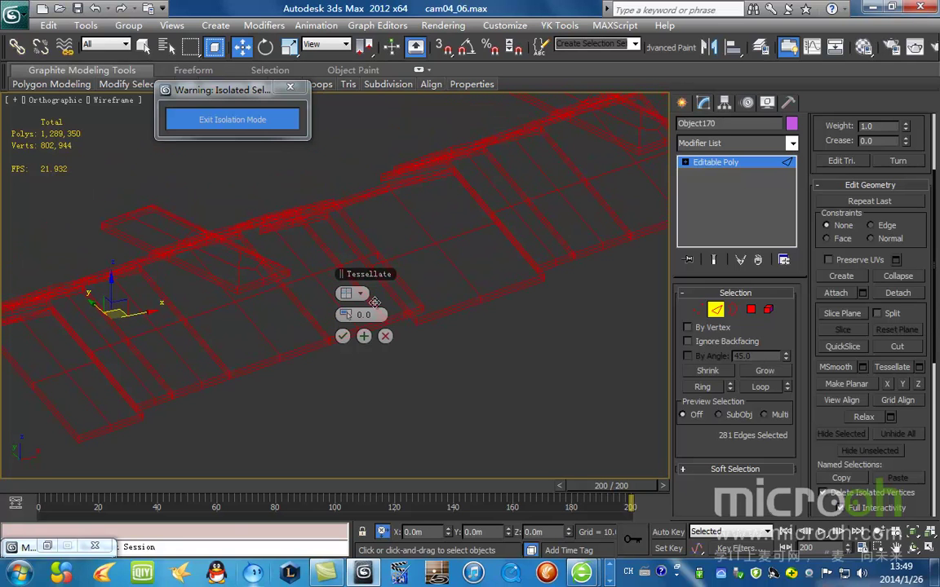
pyautogui.moveTo(359, 275); pyautogui.dragTo(504, 311)
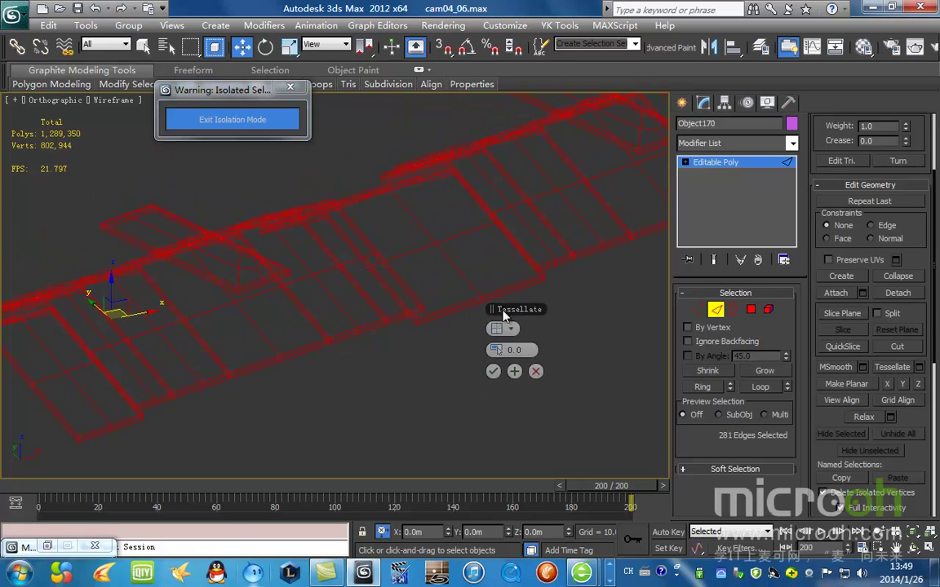
# Apply the tessellation repeatedly until the roof slabs carry a very dense grid, and accept it.
pyautogui.click(507, 373)
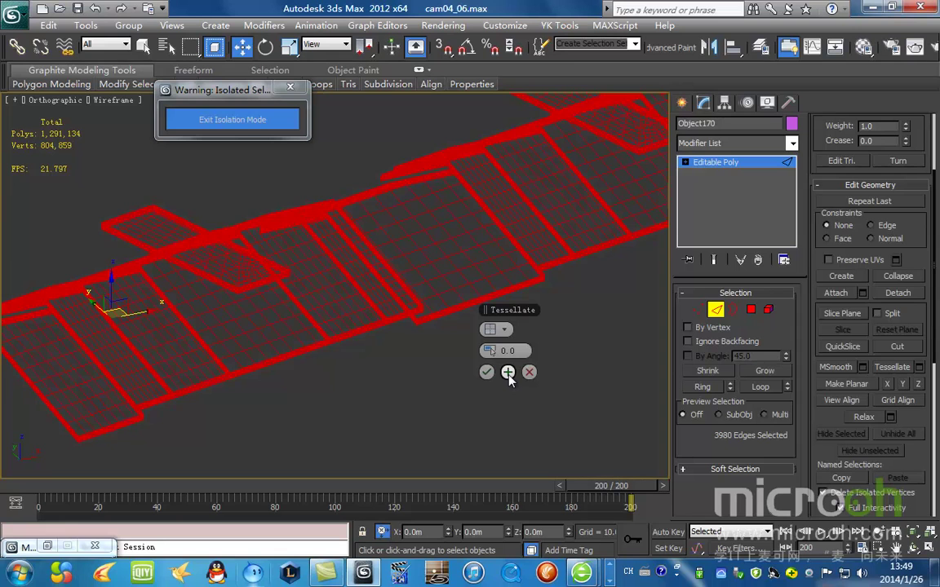
pyautogui.click(507, 373)
pyautogui.click(508, 373)
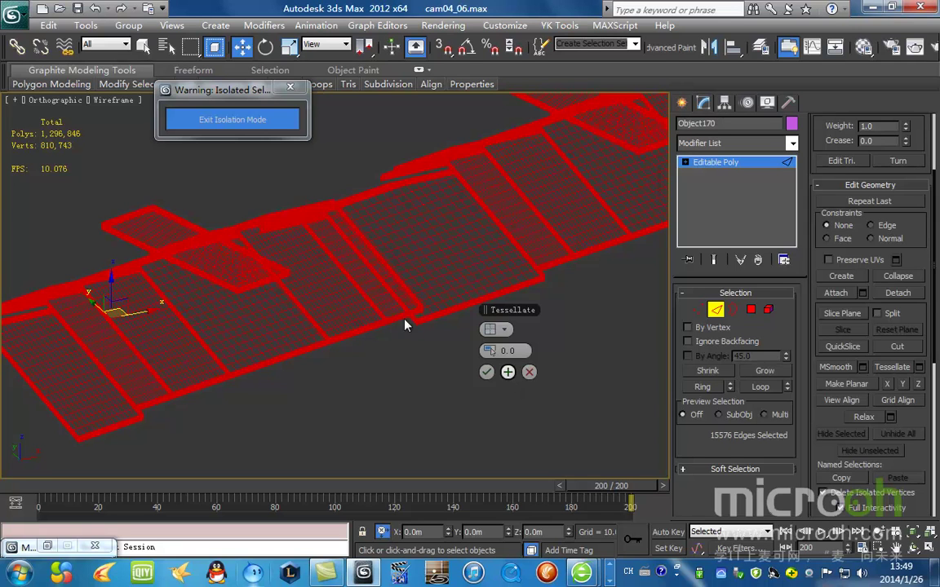
pyautogui.scroll(4, 453, 287)
pyautogui.scroll(-8, 452, 293)
pyautogui.scroll(6, 452, 293)
pyautogui.scroll(-3, 453, 294)
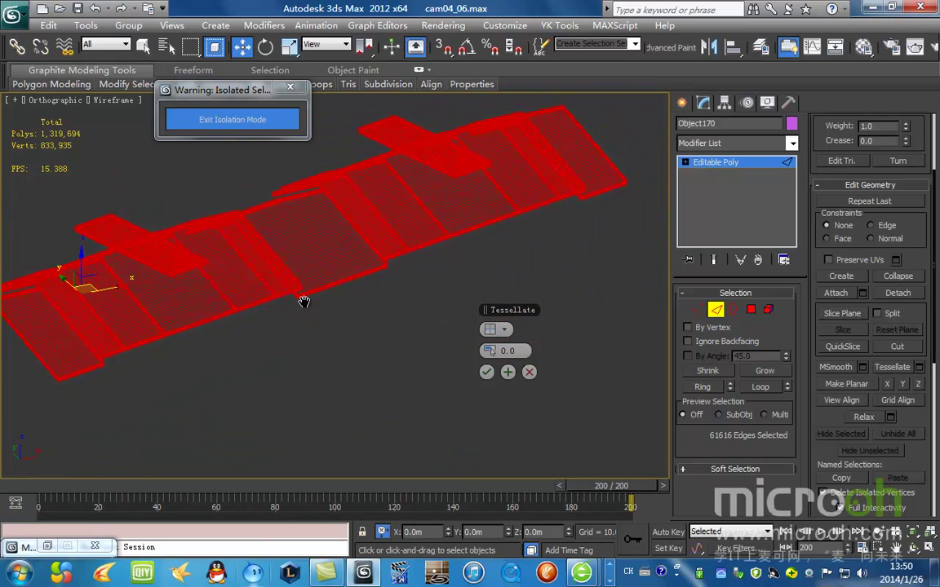
pyautogui.click(487, 373)
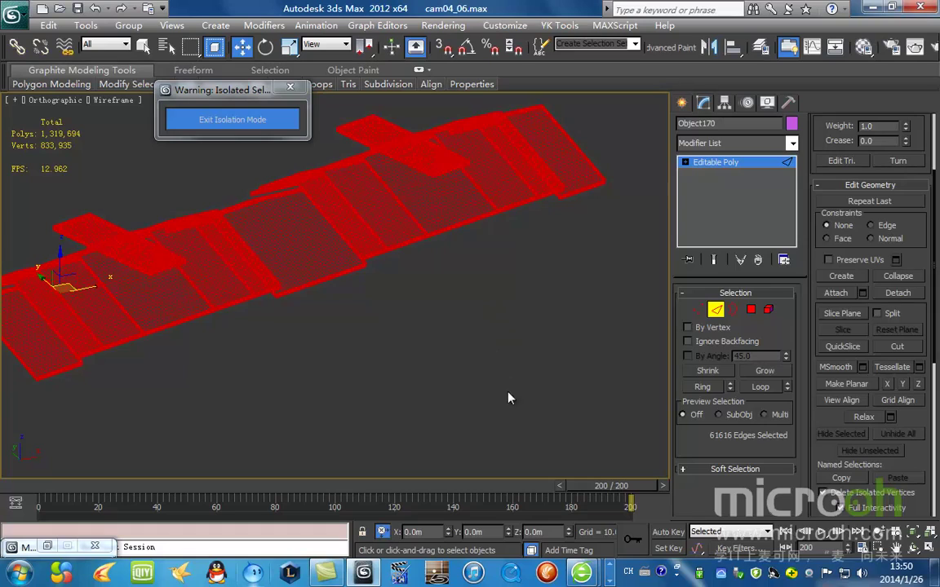
# Clear the edge selection and inspect the density of the tessellated roof mesh.
pyautogui.click(451, 339)
pyautogui.keyDown('alt'); pyautogui.moveTo(451, 339); pyautogui.dragTo(452, 276, button='middle'); pyautogui.keyUp('alt')
pyautogui.scroll(3, 410, 311)
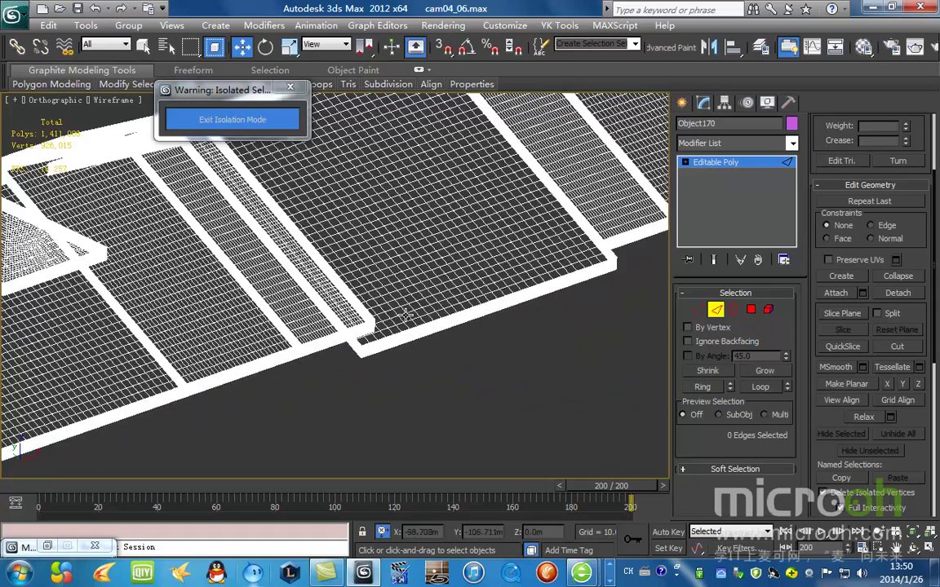
pyautogui.scroll(-3, 405, 315)
pyautogui.scroll(-2, 405, 315)
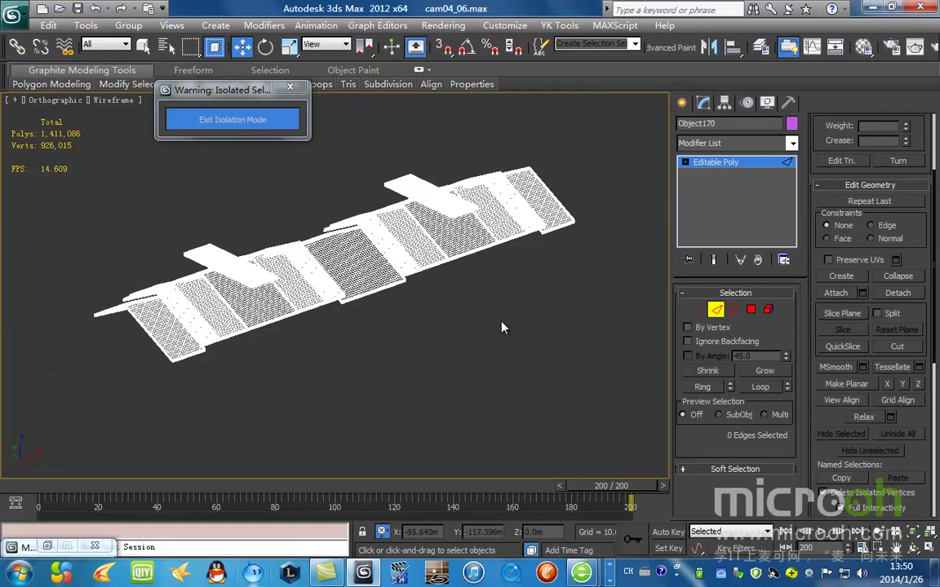
pyautogui.moveTo(516, 316); pyautogui.dragTo(499, 323, button='middle')
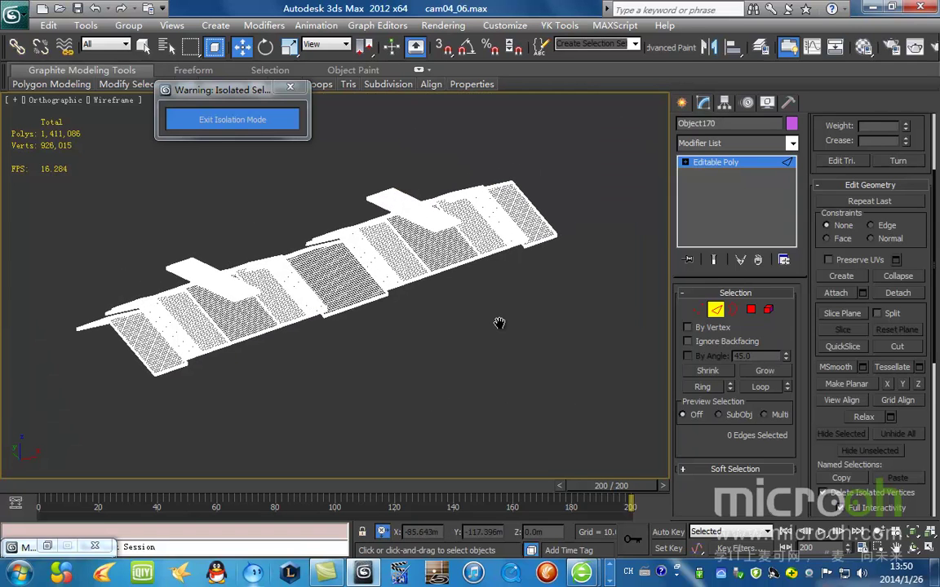
pyautogui.moveTo(499, 323)
pyautogui.mouseDown(button='middle')
pyautogui.moveTo(488, 331)
pyautogui.moveTo(504, 333)
pyautogui.mouseUp(button='middle')
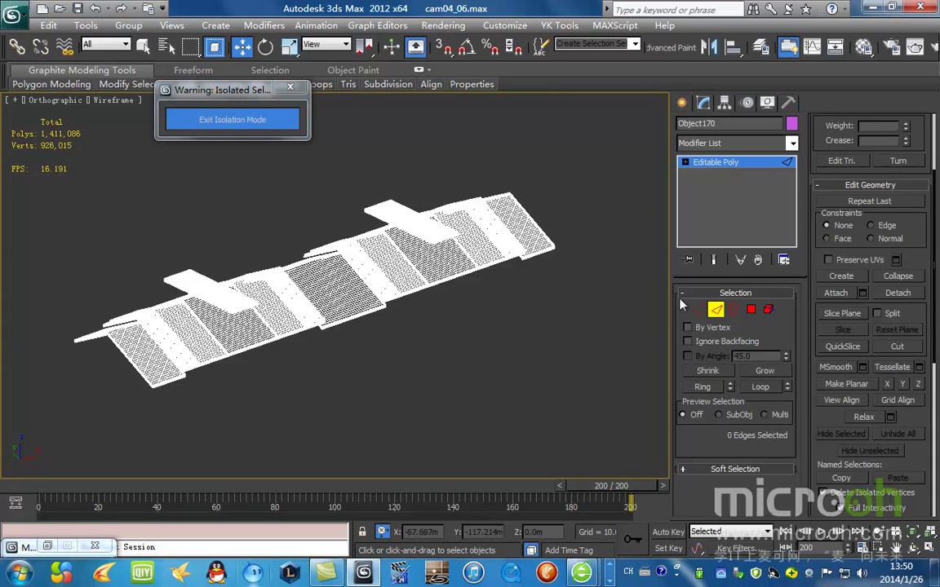
# Select all polygons of the tessellated roof at Polygon sub-object level.
pyautogui.click(751, 309)
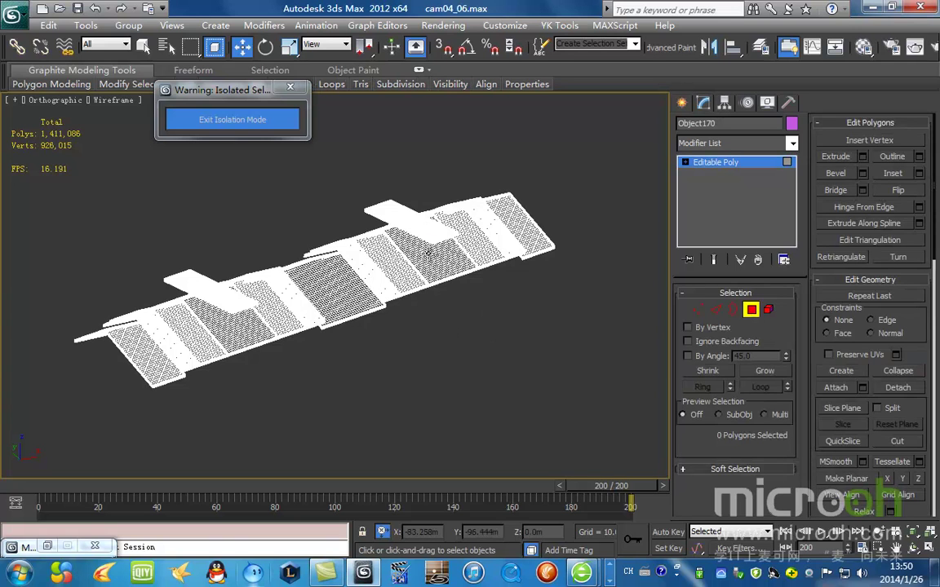
pyautogui.hotkey('ctrl', 'a')
pyautogui.scroll(5, 374, 300)
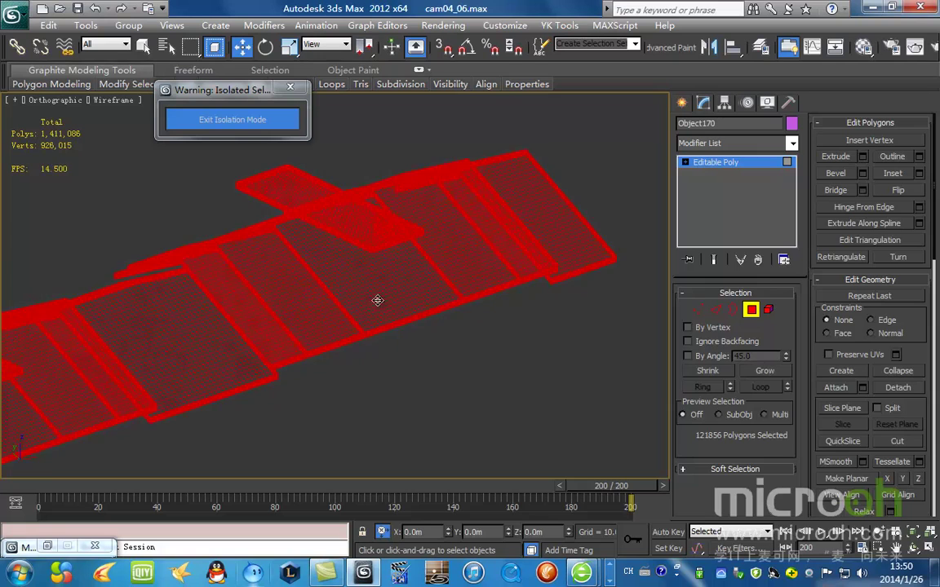
pyautogui.keyDown('alt'); pyautogui.moveTo(475, 290); pyautogui.dragTo(456, 319, button='middle'); pyautogui.keyUp('alt')
# Activate Push/Pull paint deformation for the selected roof polygons and set the brush size to 1 m.
pyautogui.moveTo(935, 258); pyautogui.dragTo(935, 534)
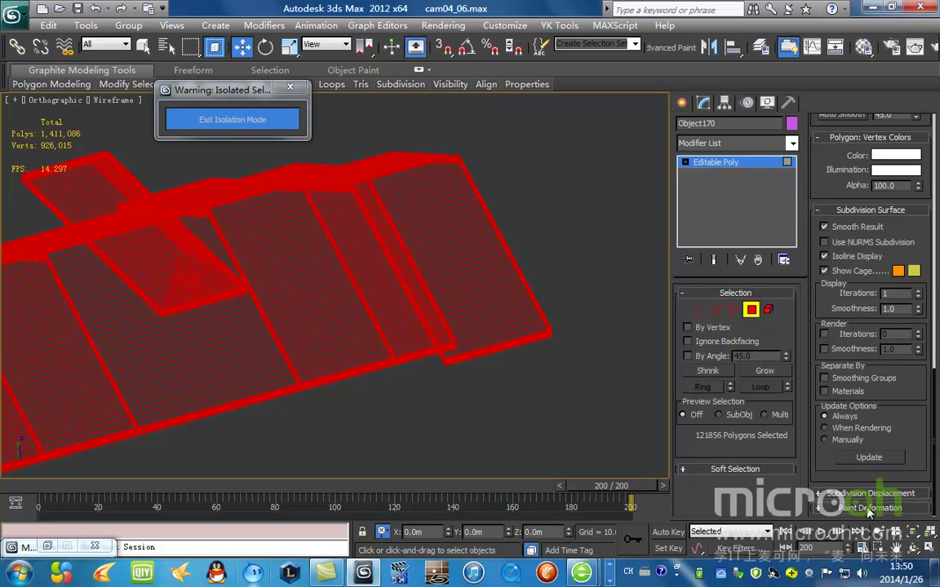
pyautogui.click(900, 509)
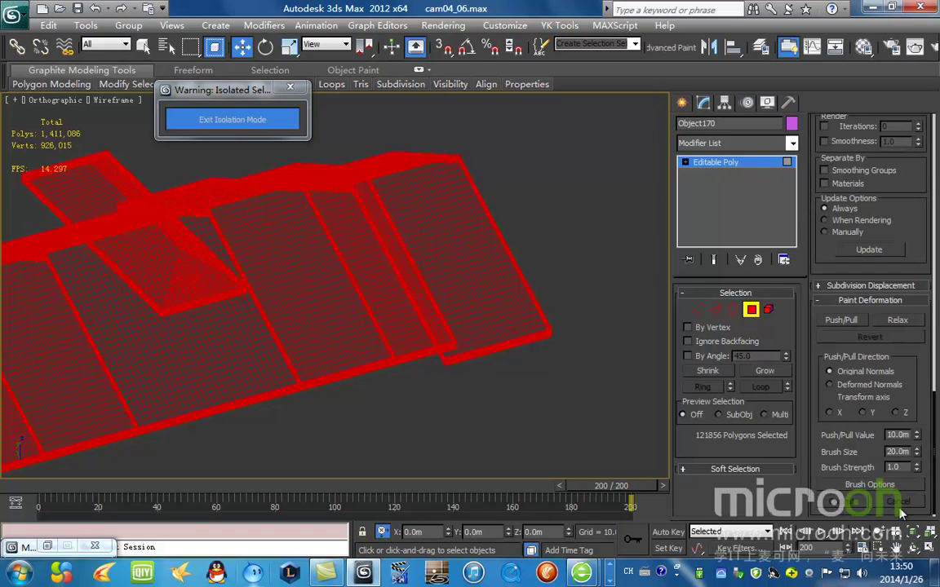
pyautogui.moveTo(478, 242); pyautogui.dragTo(547, 260, button='middle')
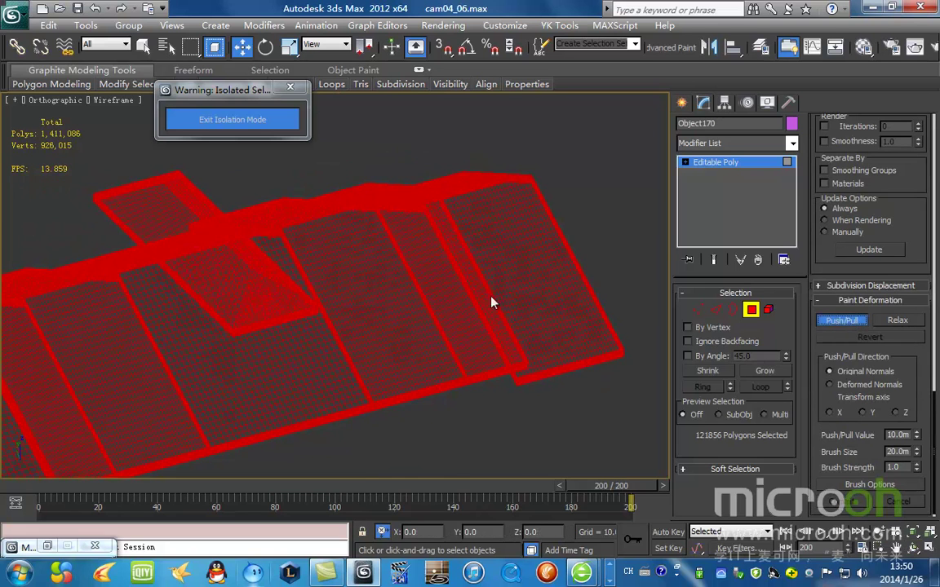
pyautogui.moveTo(534, 268)
pyautogui.mouseDown(button='middle')
pyautogui.moveTo(454, 268)
pyautogui.moveTo(447, 306)
pyautogui.moveTo(432, 308)
pyautogui.moveTo(428, 296)
pyautogui.mouseUp(button='middle')
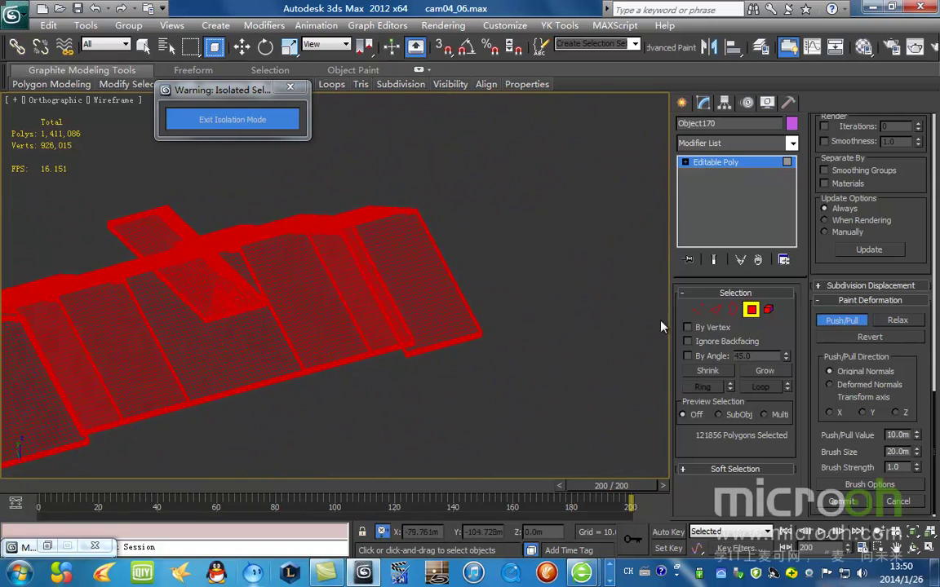
pyautogui.click(898, 435)
pyautogui.write('1')
pyautogui.press('Return')
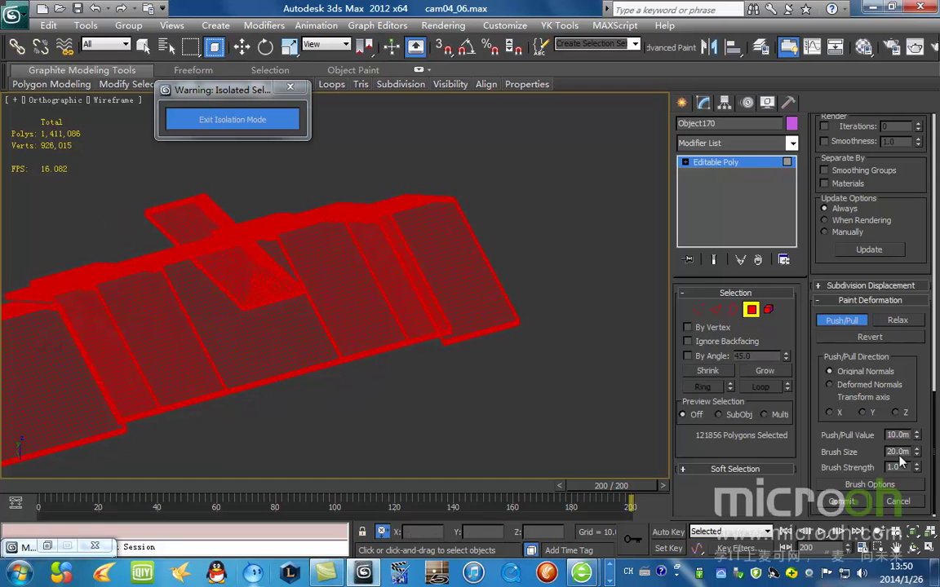
pyautogui.doubleClick(900, 455)
pyautogui.write('1')
pyautogui.press('Return')
# Show the roof's end slab up close in shaded display with edged faces.
pyautogui.moveTo(478, 310); pyautogui.dragTo(379, 326, button='middle')
pyautogui.press('t')
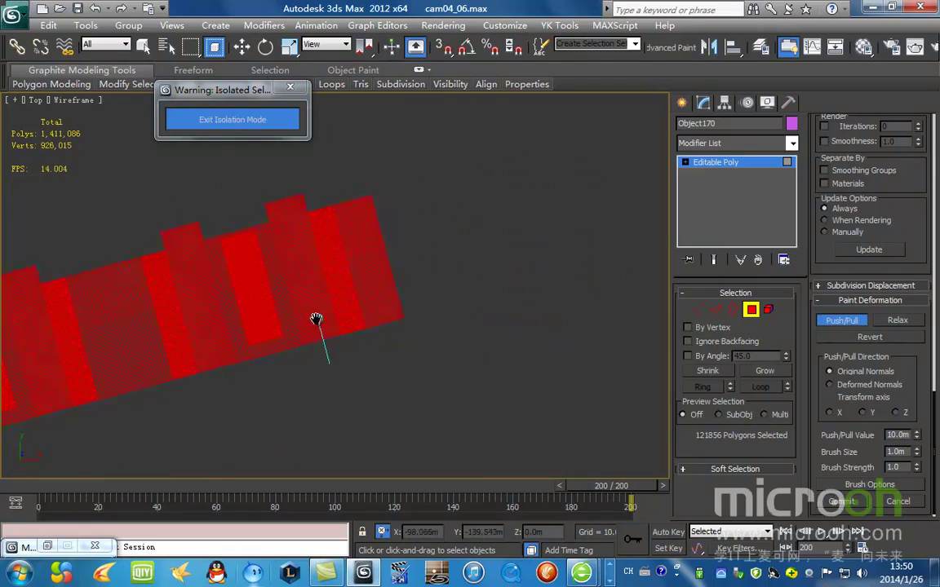
pyautogui.keyDown('alt'); pyautogui.moveTo(413, 301); pyautogui.dragTo(422, 286); pyautogui.keyUp('alt')
pyautogui.keyDown('alt'); pyautogui.moveTo(421, 286); pyautogui.dragTo(418, 254, button='middle'); pyautogui.keyUp('alt')
pyautogui.scroll(4, 409, 292)
pyautogui.moveTo(471, 326); pyautogui.dragTo(442, 325, button='middle')
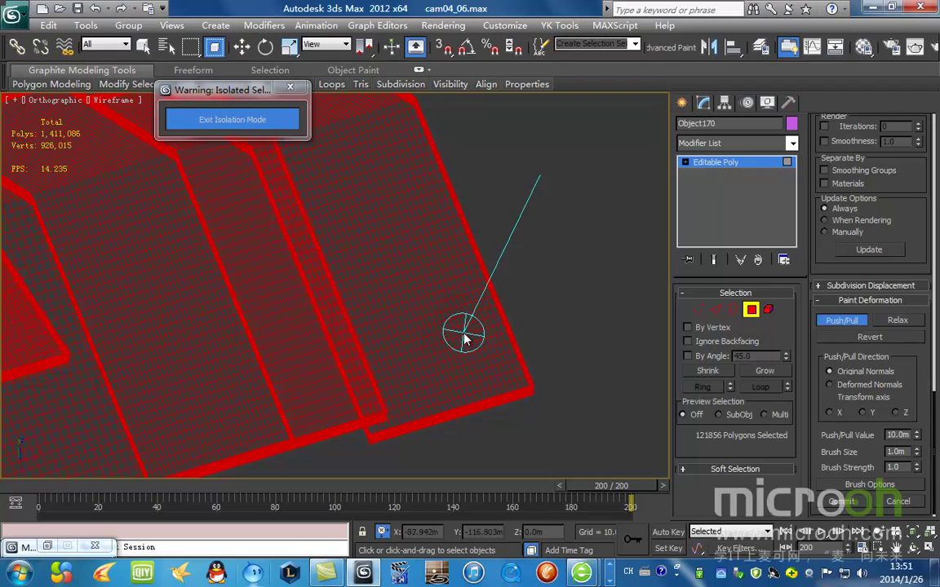
pyautogui.press('F3')
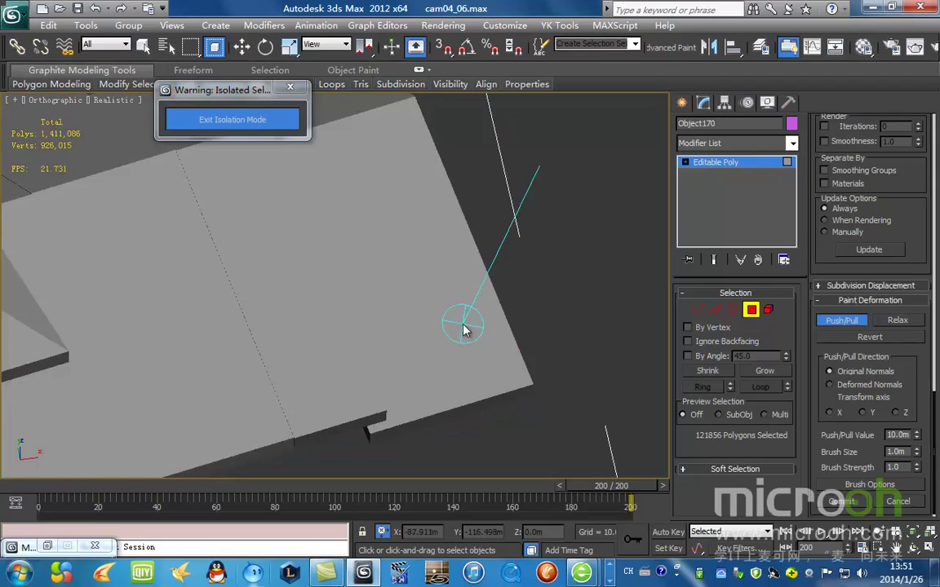
pyautogui.press('F4')
pyautogui.moveTo(434, 269)
pyautogui.keyDown('alt'); pyautogui.mouseDown(button='middle')
pyautogui.moveTo(451, 311)
pyautogui.moveTo(451, 273)
pyautogui.moveTo(443, 287)
pyautogui.moveTo(443, 270)
pyautogui.mouseUp(button='middle'); pyautogui.keyUp('alt')
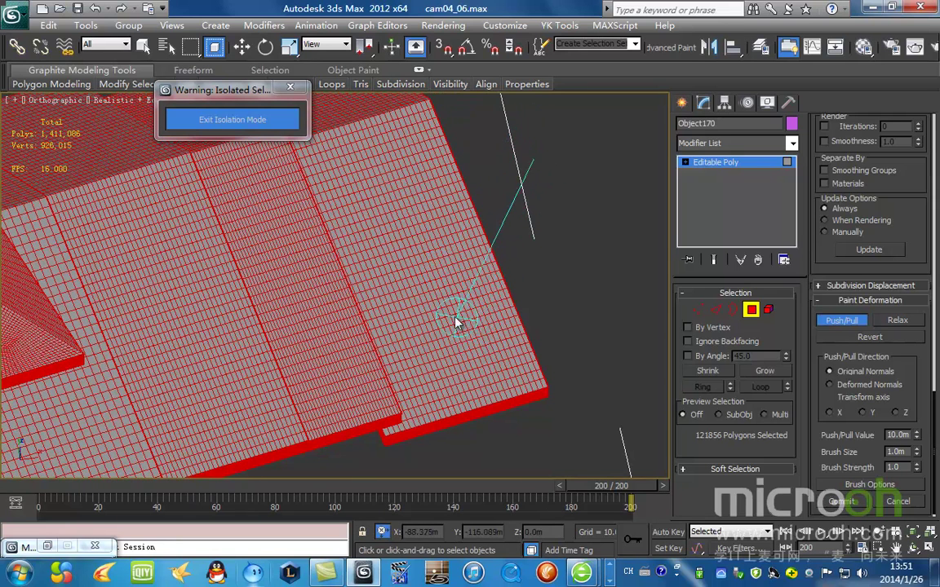
# Try Push/Pull strokes with a 10 m push/pull value on the roof's end slab, undoing each one.
pyautogui.moveTo(479, 336); pyautogui.dragTo(479, 336)
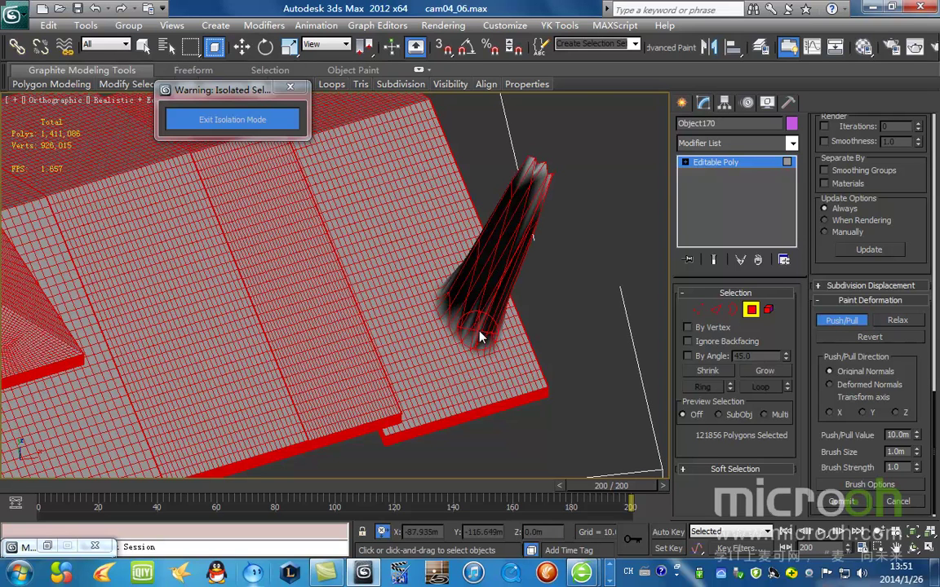
pyautogui.hotkey('ctrl', 'z')
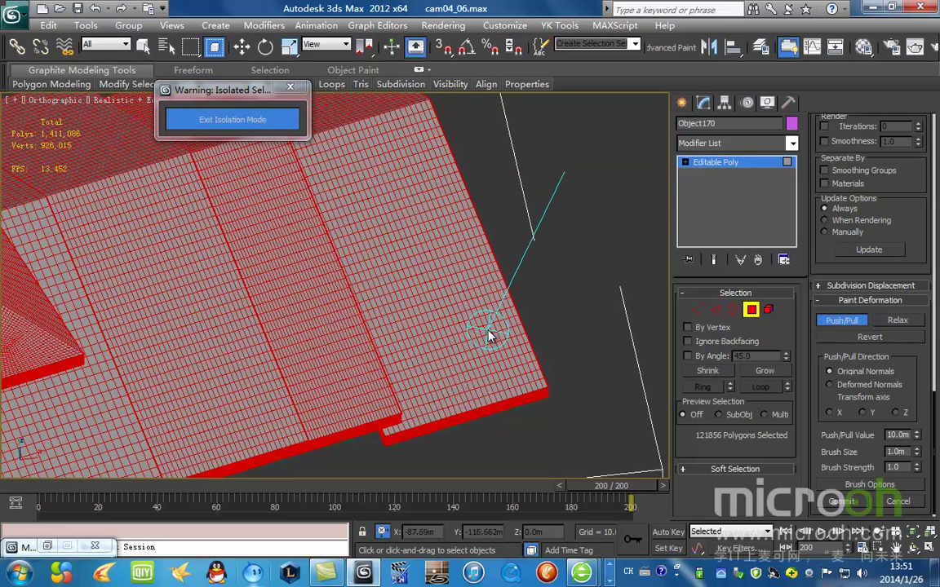
pyautogui.moveTo(480, 333)
pyautogui.mouseDown()
pyautogui.moveTo(479, 367)
pyautogui.moveTo(424, 369)
pyautogui.mouseUp()
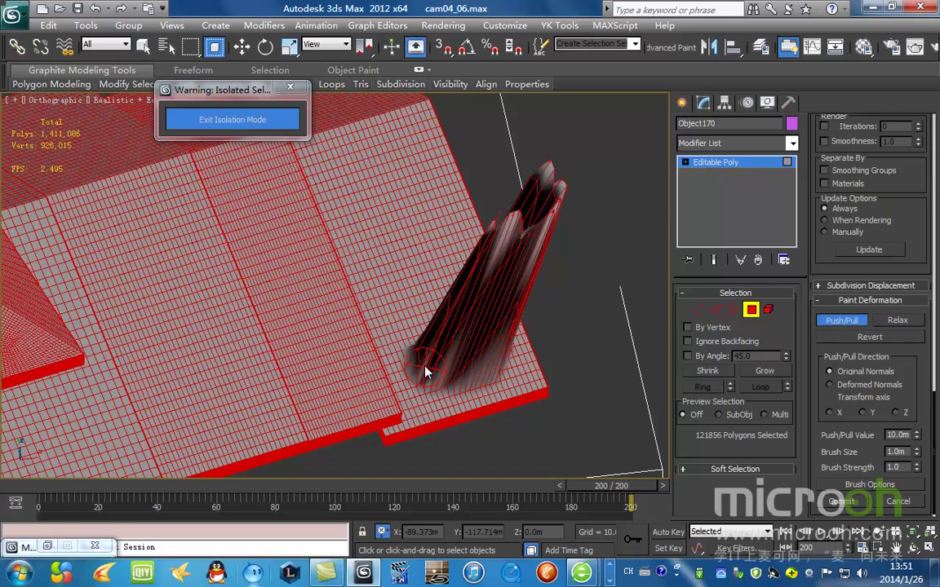
pyautogui.hotkey('ctrl', 'z')
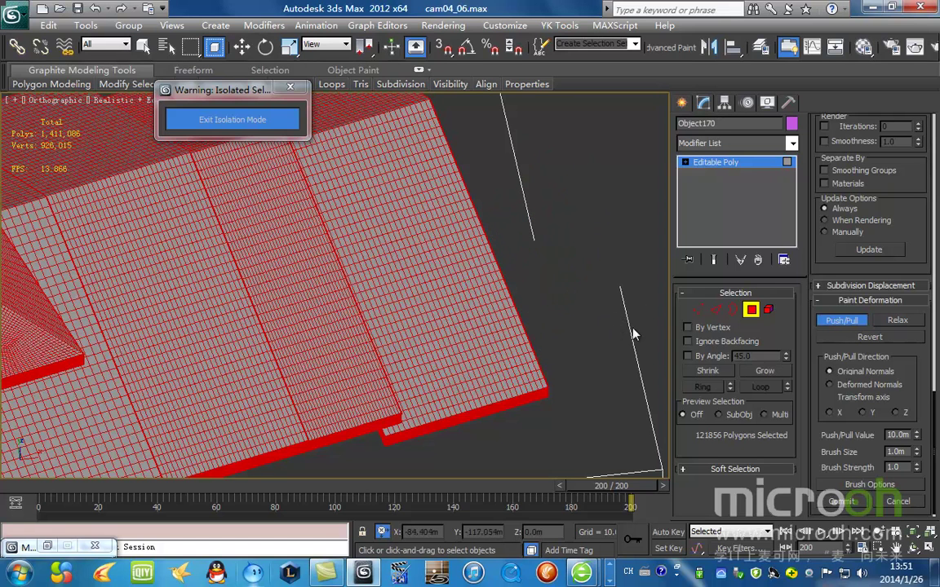
# Set the push/pull value to 1 m, paint a test stroke on the end slab and undo it.
pyautogui.click(905, 435)
pyautogui.write('1')
pyautogui.press('Return')
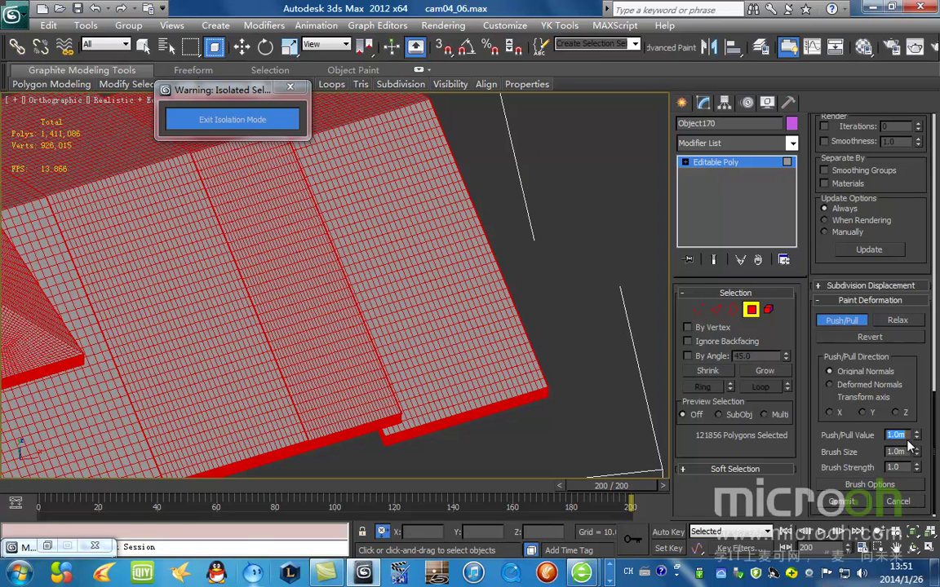
pyautogui.moveTo(466, 327)
pyautogui.mouseDown()
pyautogui.moveTo(479, 346)
pyautogui.moveTo(454, 358)
pyautogui.mouseUp()
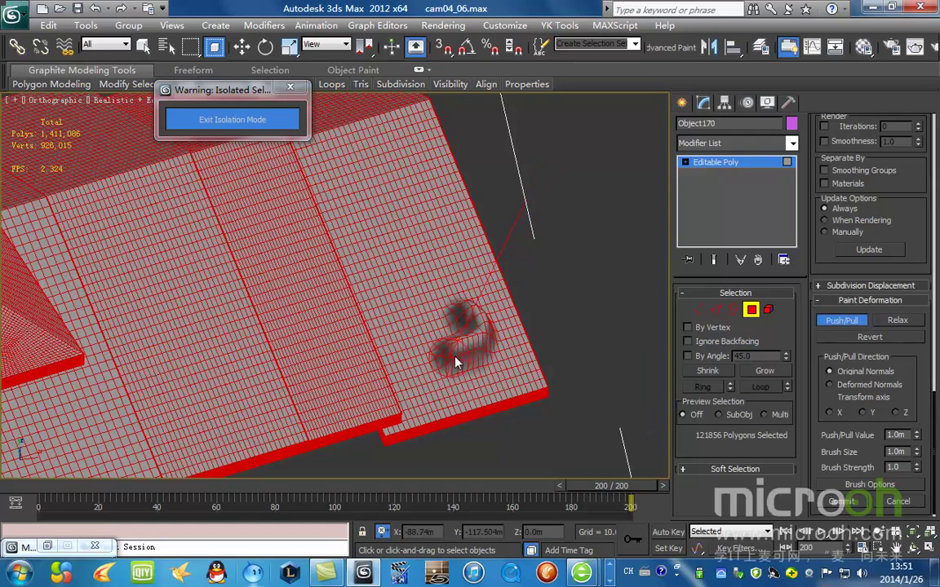
pyautogui.hotkey('ctrl', 'z')
# Try Push/Pull strokes near the end slab's outer edge with values of 1 m and 0.5 m, undoing each one.
pyautogui.keyDown('alt'); pyautogui.moveTo(460, 341); pyautogui.dragTo(481, 309, button='middle'); pyautogui.keyUp('alt')
pyautogui.moveTo(380, 331); pyautogui.dragTo(418, 279, button='middle')
pyautogui.scroll(3, 418, 278)
pyautogui.moveTo(485, 255); pyautogui.dragTo(406, 274, button='middle')
pyautogui.moveTo(410, 233)
pyautogui.mouseDown()
pyautogui.moveTo(403, 222)
pyautogui.moveTo(440, 276)
pyautogui.moveTo(445, 302)
pyautogui.mouseUp()
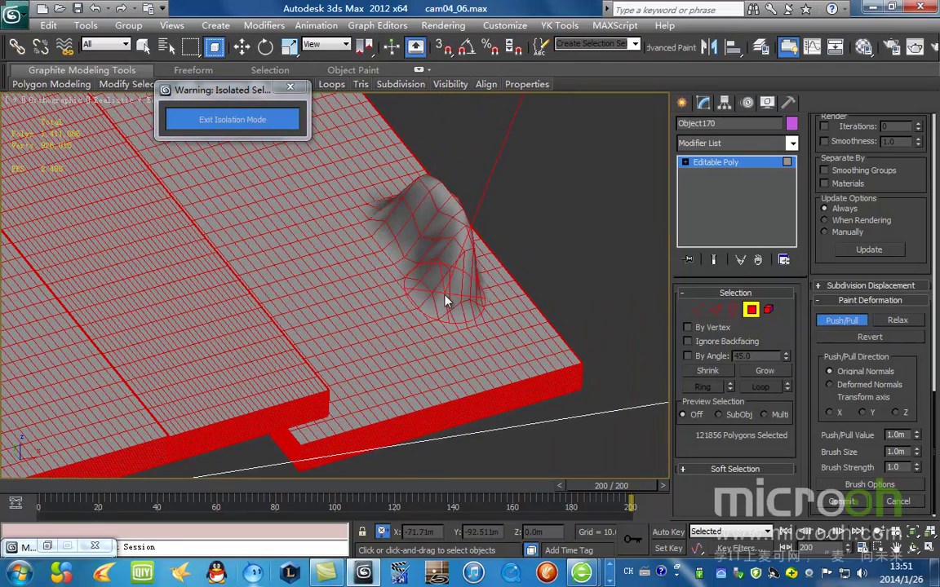
pyautogui.hotkey('ctrl', 'z')
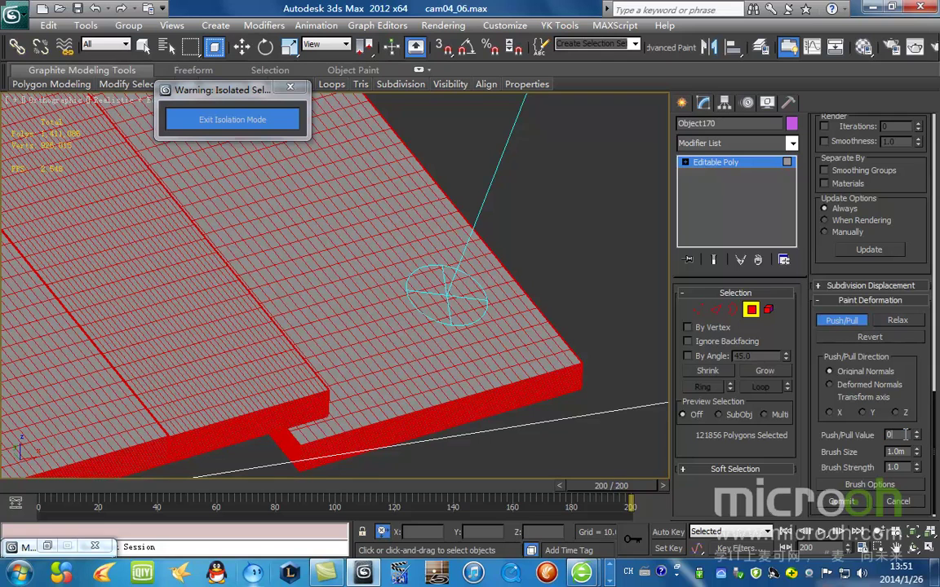
pyautogui.moveTo(412, 243)
pyautogui.mouseDown()
pyautogui.moveTo(408, 265)
pyautogui.moveTo(447, 303)
pyautogui.mouseUp()
pyautogui.hotkey('ctrl', 'z')
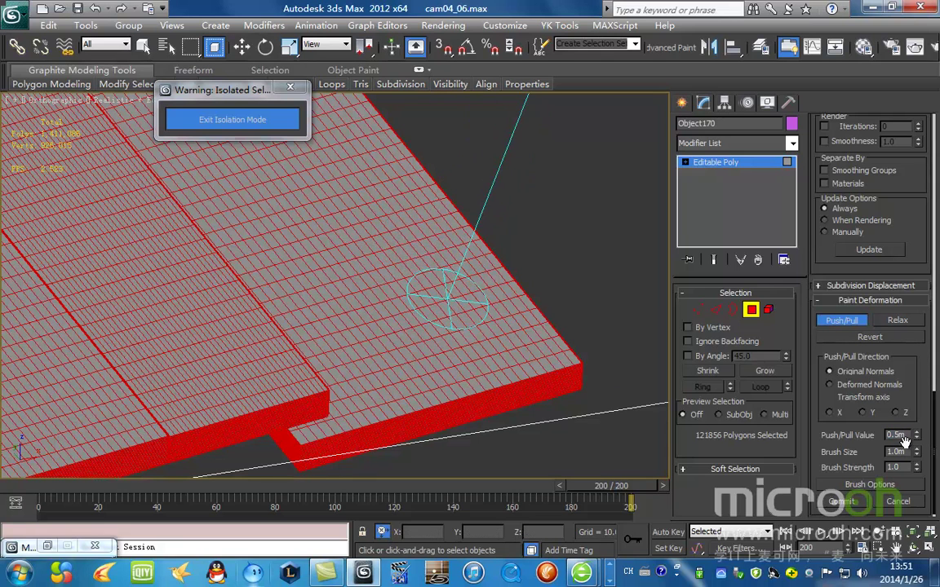
# Set the push/pull value to 0.25 m, then test it with a stroke on the end slab and undo the stroke.
pyautogui.write('0.25')
pyautogui.press('Return')
pyautogui.moveTo(477, 316); pyautogui.dragTo(483, 334)
pyautogui.hotkey('ctrl', 'z')
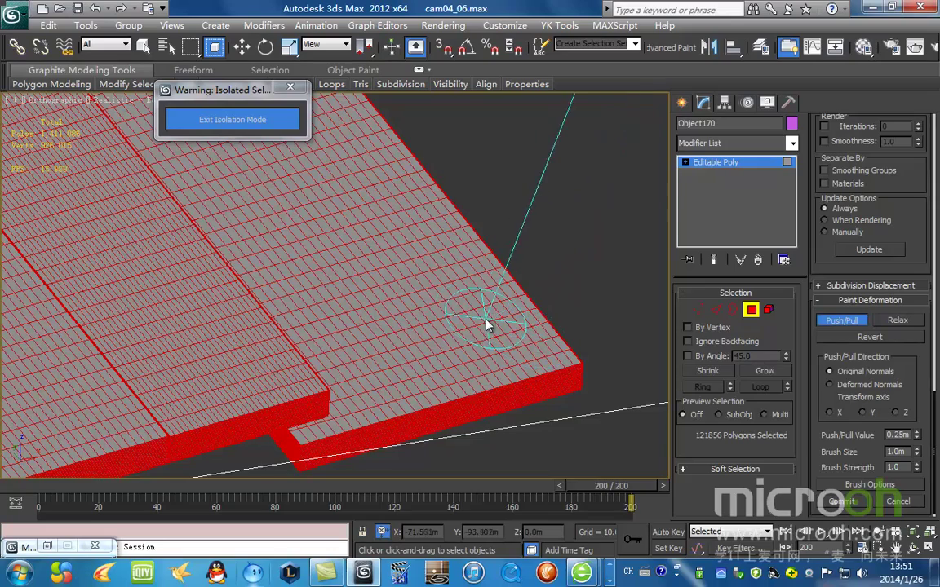
# Set the Push/Pull brush size to 2 m for painting the roof's end slab.
pyautogui.scroll(-3, 441, 326)
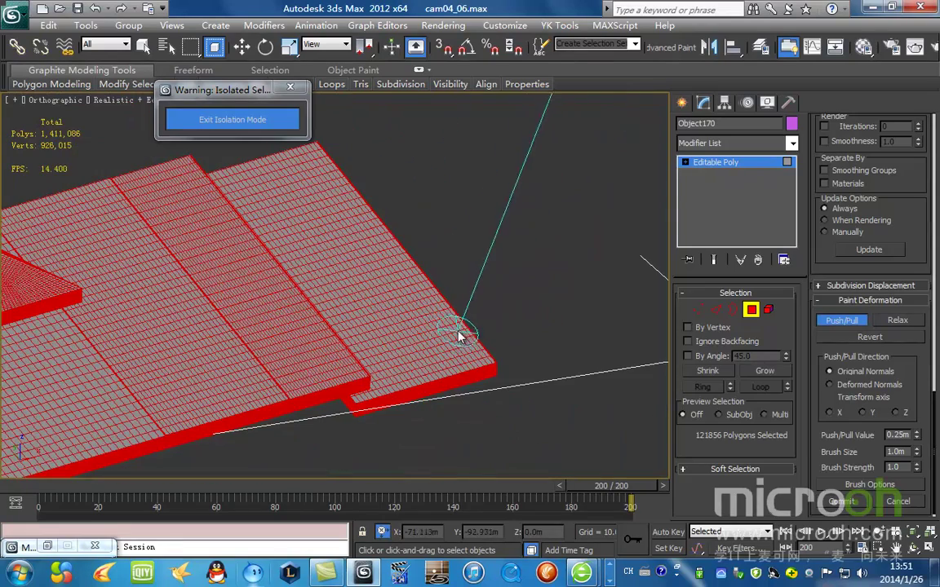
pyautogui.write('2')
pyautogui.press('Return')
pyautogui.scroll(3, 420, 350)
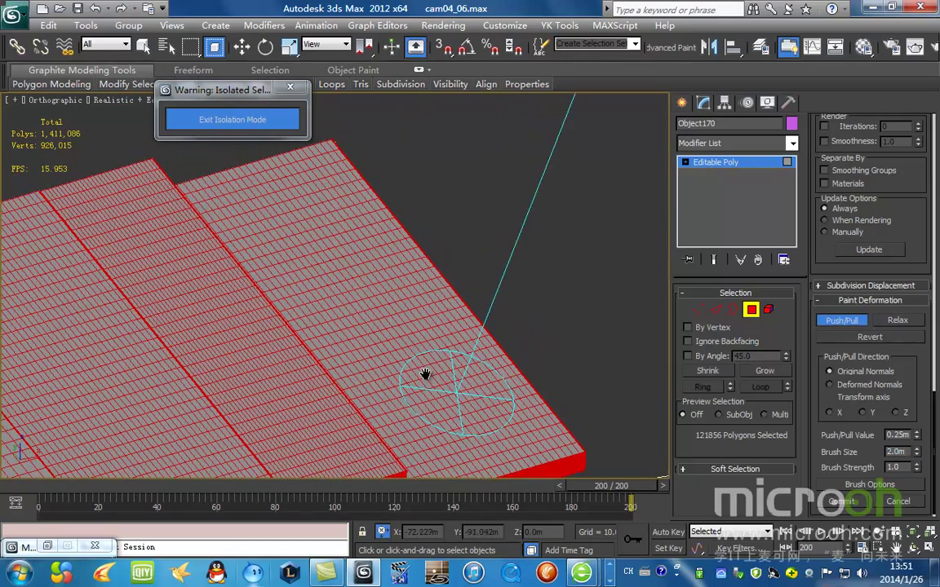
# Raise snow bumps across the upper and middle parts of the roof's end slab with Push/Pull strokes.
pyautogui.scroll(-3, 301, 236)
pyautogui.scroll(3, 306, 238)
pyautogui.moveTo(320, 245); pyautogui.dragTo(346, 241, button='middle')
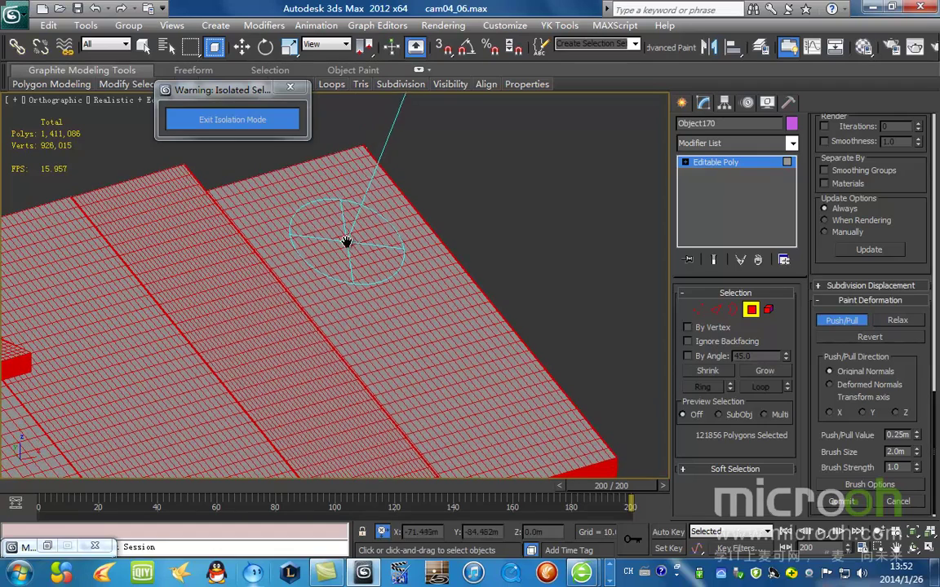
pyautogui.moveTo(329, 226); pyautogui.dragTo(306, 202)
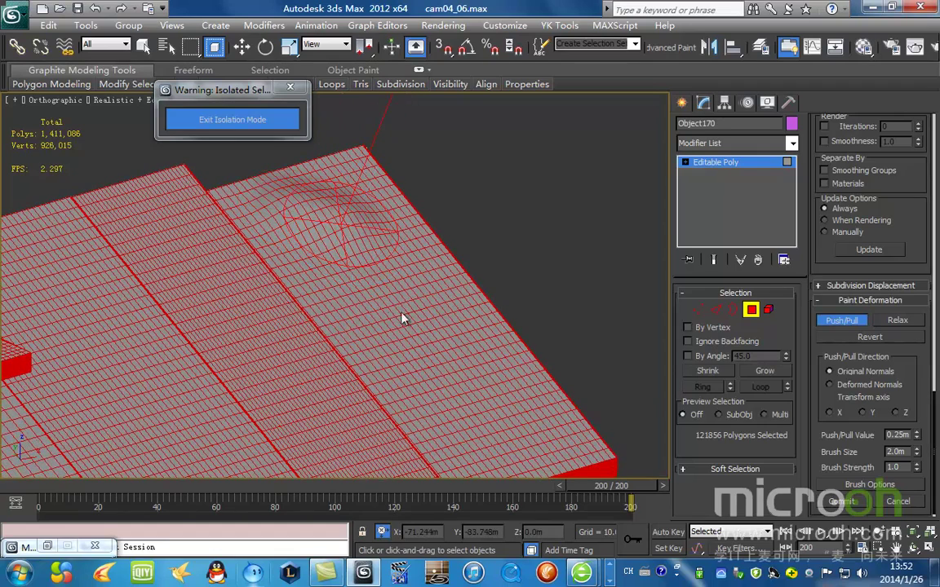
pyautogui.moveTo(372, 331)
pyautogui.mouseDown()
pyautogui.moveTo(447, 340)
pyautogui.moveTo(439, 310)
pyautogui.moveTo(456, 331)
pyautogui.mouseUp()
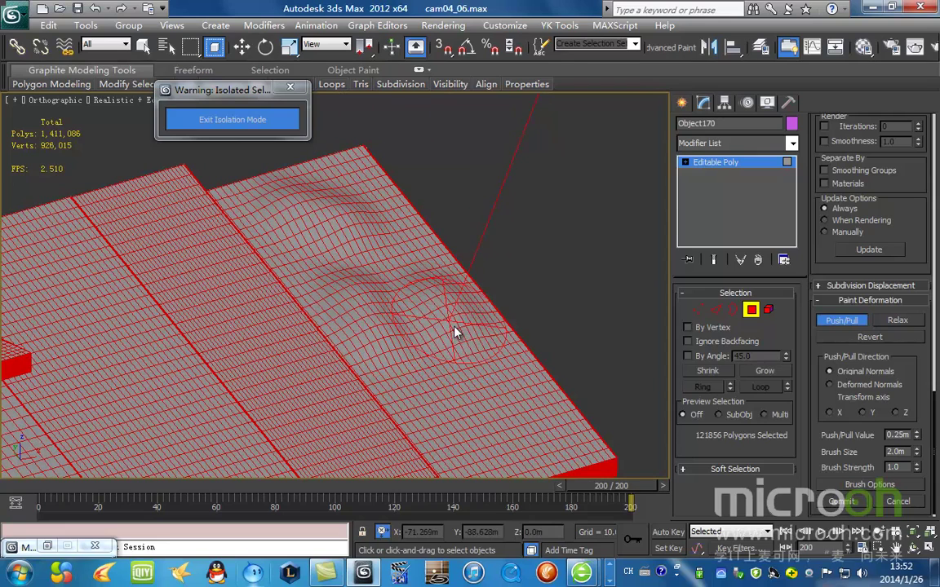
# Set the push/pull value to -0.25 m and paint hollows among the bumps on the end slab.
pyautogui.moveTo(530, 414); pyautogui.dragTo(506, 360, button='middle')
pyautogui.doubleClick(897, 435)
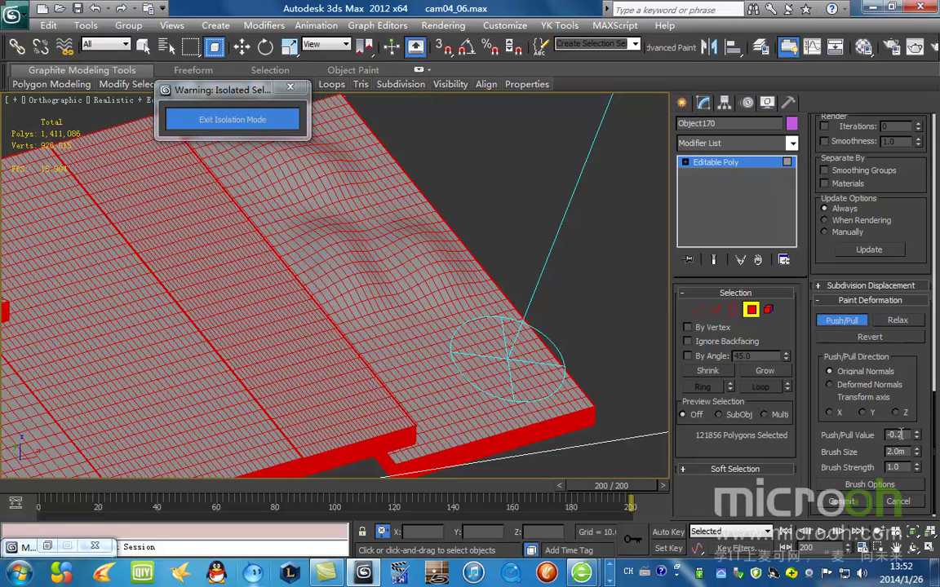
pyautogui.moveTo(436, 364); pyautogui.dragTo(439, 369)
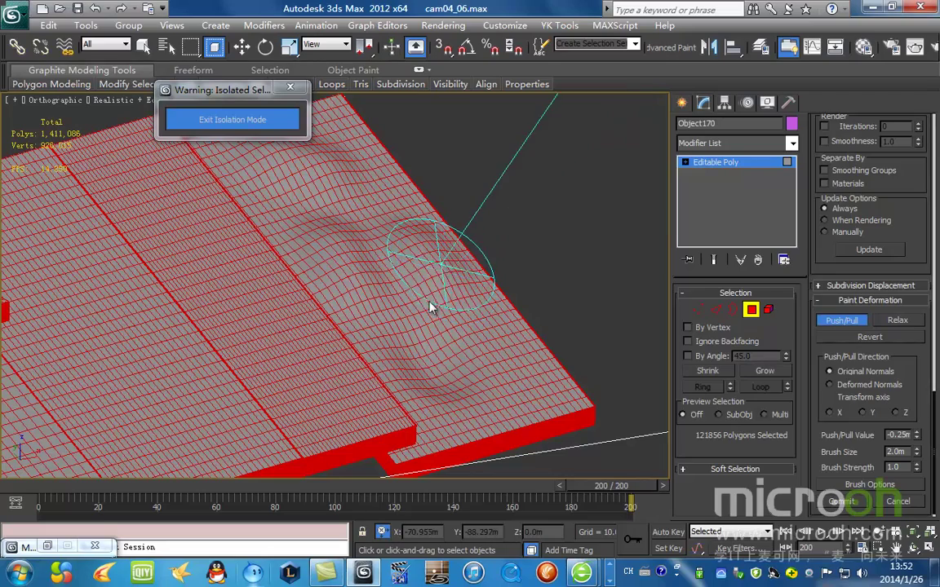
pyautogui.moveTo(351, 220)
pyautogui.mouseDown(button='middle')
pyautogui.moveTo(365, 280)
pyautogui.moveTo(379, 294)
pyautogui.mouseUp(button='middle')
pyautogui.moveTo(441, 335); pyautogui.dragTo(462, 311, button='middle')
pyautogui.moveTo(462, 311); pyautogui.dragTo(478, 323)
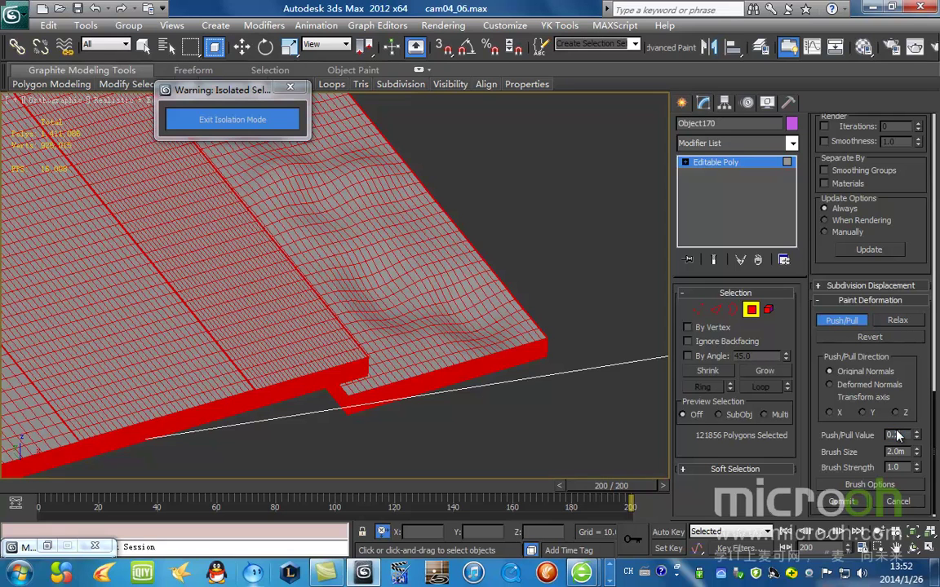
# Set the push/pull value to 0.2 m and raise bumps on the end slab's lower part and outer corner.
pyautogui.moveTo(462, 293); pyautogui.dragTo(455, 297)
pyautogui.moveTo(407, 362); pyautogui.dragTo(398, 366)
pyautogui.moveTo(514, 341); pyautogui.dragTo(510, 331)
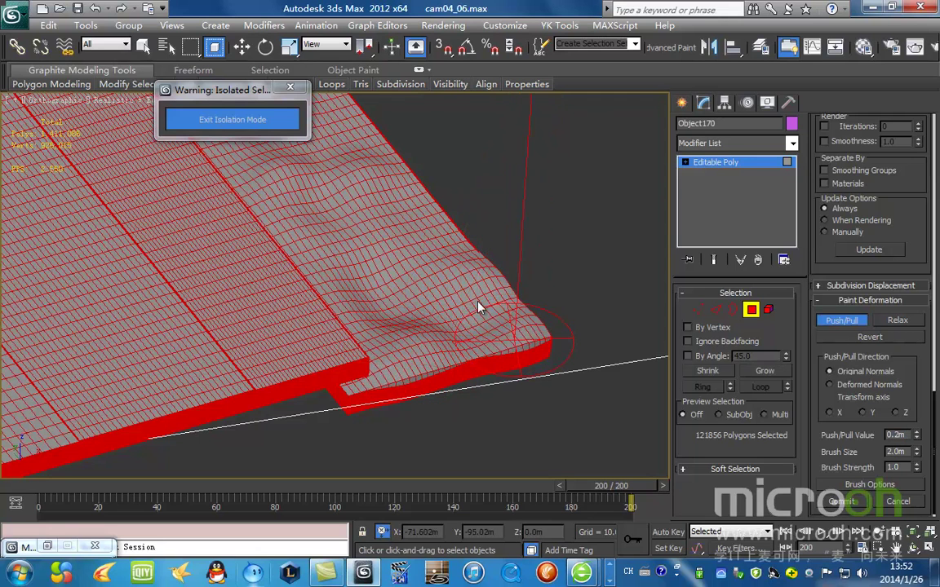
# Turn off the edged-faces display and inspect the end slab's sculpted snow from several angles.
pyautogui.keyDown('alt'); pyautogui.moveTo(392, 281); pyautogui.dragTo(394, 332, button='middle'); pyautogui.keyUp('alt')
pyautogui.press('F4')
pyautogui.scroll(5, 397, 343)
pyautogui.moveTo(463, 269)
pyautogui.keyDown('alt'); pyautogui.mouseDown(button='middle')
pyautogui.moveTo(467, 254)
pyautogui.moveTo(446, 233)
pyautogui.moveTo(445, 253)
pyautogui.moveTo(416, 198)
pyautogui.moveTo(388, 193)
pyautogui.moveTo(357, 200)
pyautogui.moveTo(372, 229)
pyautogui.moveTo(335, 261)
pyautogui.moveTo(357, 283)
pyautogui.mouseUp(button='middle'); pyautogui.keyUp('alt')
pyautogui.scroll(-4, 447, 233)
pyautogui.scroll(4, 372, 332)
pyautogui.keyDown('alt'); pyautogui.moveTo(373, 333); pyautogui.dragTo(460, 298, button='middle'); pyautogui.keyUp('alt')
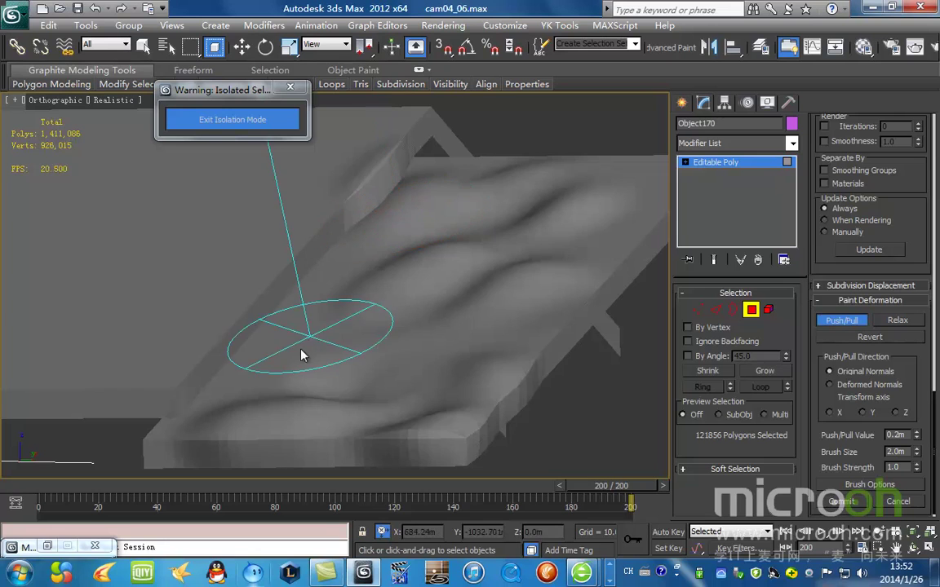
# Set the brush size to 5 m and paint broad Push/Pull strokes across the long roof section beside the end slab.
pyautogui.moveTo(514, 255)
pyautogui.keyDown('alt'); pyautogui.mouseDown(button='middle')
pyautogui.moveTo(318, 273)
pyautogui.moveTo(528, 297)
pyautogui.mouseUp(button='middle'); pyautogui.keyUp('alt')
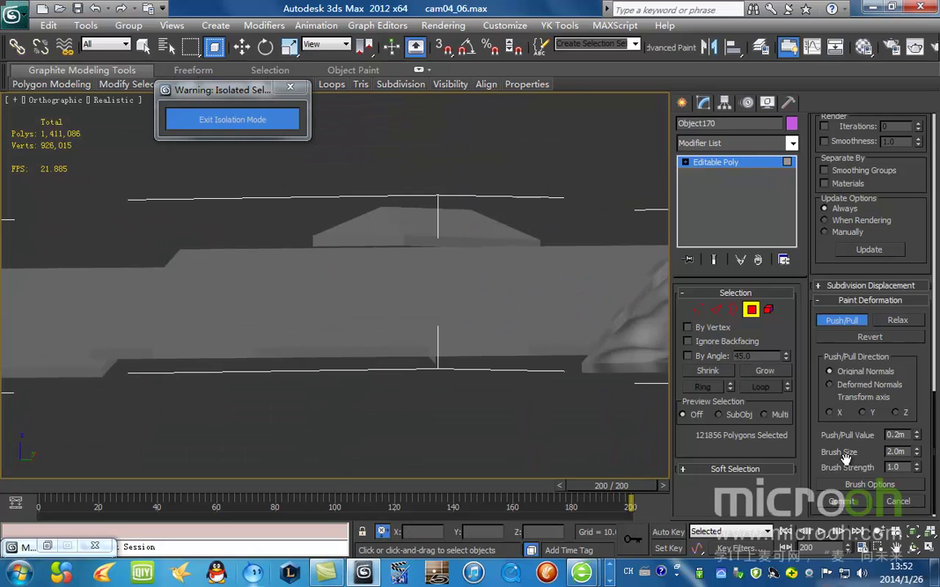
pyautogui.doubleClick(905, 452)
pyautogui.moveTo(230, 286)
pyautogui.mouseDown()
pyautogui.moveTo(324, 296)
pyautogui.moveTo(536, 282)
pyautogui.moveTo(483, 308)
pyautogui.moveTo(485, 301)
pyautogui.mouseUp()
pyautogui.moveTo(588, 268); pyautogui.dragTo(554, 316)
pyautogui.moveTo(367, 321); pyautogui.dragTo(331, 324)
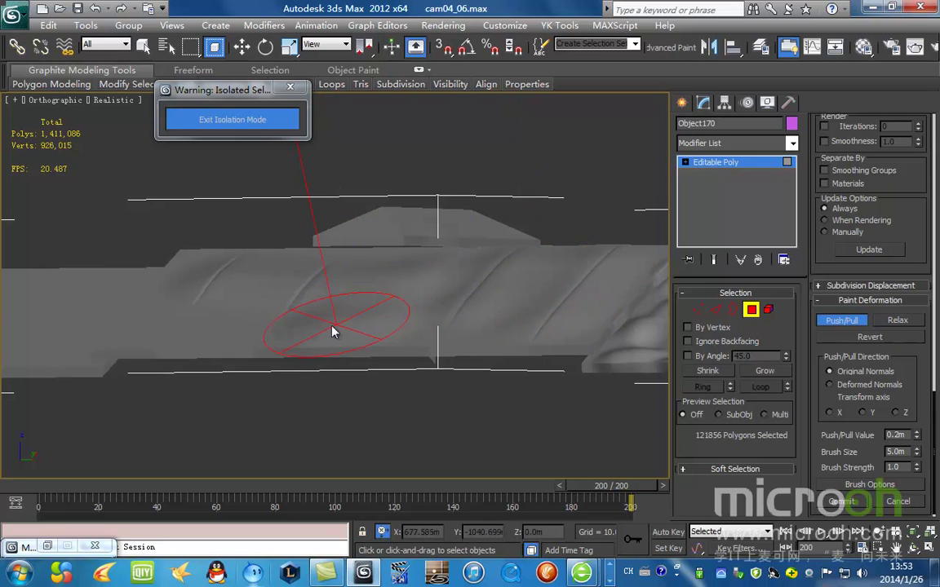
pyautogui.moveTo(230, 323); pyautogui.dragTo(214, 334)
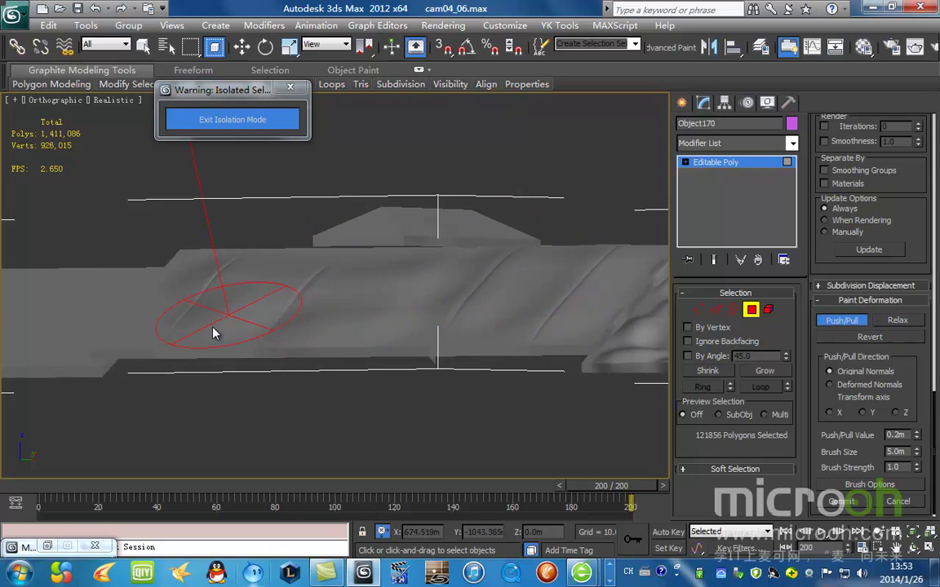
# Set the brush size to 2 m and paint smaller snow bumps among the broad swells near the roof section's far edge.
pyautogui.moveTo(374, 293)
pyautogui.keyDown('alt'); pyautogui.mouseDown(button='middle')
pyautogui.moveTo(363, 331)
pyautogui.moveTo(336, 331)
pyautogui.moveTo(353, 341)
pyautogui.moveTo(444, 316)
pyautogui.moveTo(456, 305)
pyautogui.moveTo(392, 298)
pyautogui.mouseUp(button='middle'); pyautogui.keyUp('alt')
pyautogui.scroll(3, 404, 311)
pyautogui.moveTo(488, 328); pyautogui.dragTo(416, 319, button='middle')
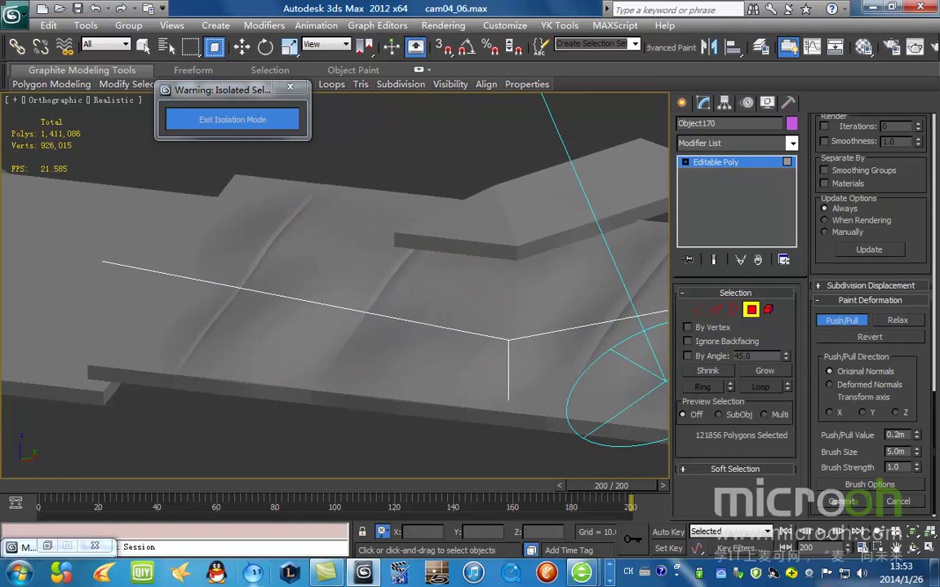
pyautogui.write('2')
pyautogui.press('Return')
pyautogui.moveTo(314, 290)
pyautogui.mouseDown()
pyautogui.moveTo(260, 320)
pyautogui.moveTo(326, 342)
pyautogui.mouseUp()
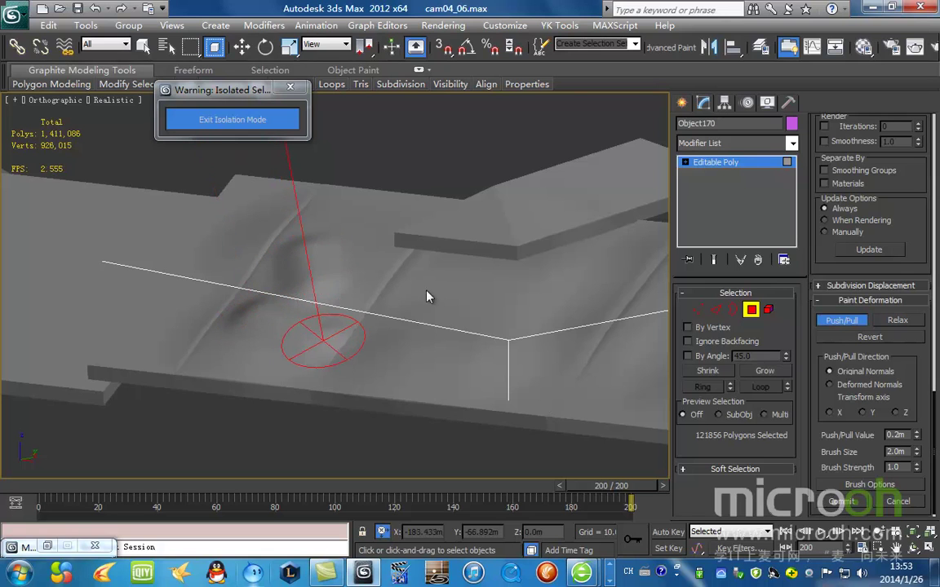
pyautogui.moveTo(408, 277)
pyautogui.mouseDown()
pyautogui.moveTo(444, 328)
pyautogui.moveTo(397, 368)
pyautogui.moveTo(319, 372)
pyautogui.mouseUp()
pyautogui.moveTo(257, 215)
pyautogui.mouseDown()
pyautogui.moveTo(263, 211)
pyautogui.moveTo(210, 239)
pyautogui.moveTo(189, 326)
pyautogui.moveTo(213, 326)
pyautogui.mouseUp()
# Adjust the push/pull value and paint more snow mounds along the roof section from the dormer towards the end slab.
pyautogui.moveTo(456, 307); pyautogui.dragTo(394, 304, button='middle')
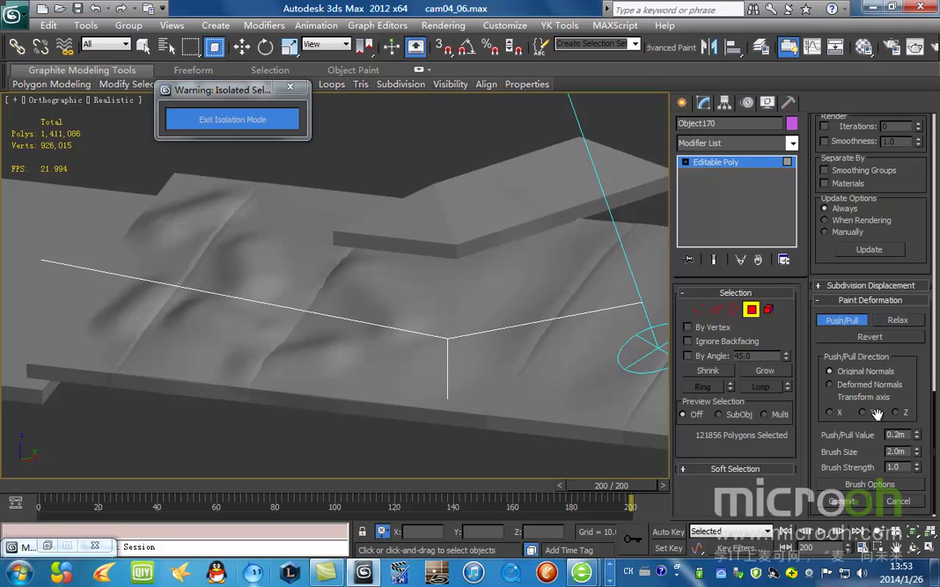
pyautogui.moveTo(919, 435); pyautogui.dragTo(926, 428)
pyautogui.moveTo(441, 284)
pyautogui.mouseDown()
pyautogui.moveTo(518, 311)
pyautogui.moveTo(478, 339)
pyautogui.moveTo(537, 380)
pyautogui.mouseUp()
pyautogui.moveTo(573, 308); pyautogui.dragTo(336, 283, button='middle')
pyautogui.moveTo(335, 224)
pyautogui.mouseDown()
pyautogui.moveTo(341, 279)
pyautogui.moveTo(356, 279)
pyautogui.moveTo(416, 207)
pyautogui.moveTo(392, 237)
pyautogui.moveTo(434, 287)
pyautogui.mouseUp()
pyautogui.moveTo(474, 326); pyautogui.dragTo(394, 360)
pyautogui.moveTo(551, 238); pyautogui.dragTo(524, 302)
# Set the push/pull value to -0.25 m and paint hollows between the mounds on the roof section below the dormer.
pyautogui.scroll(-4, 522, 297)
pyautogui.moveTo(459, 308)
pyautogui.keyDown('alt'); pyautogui.mouseDown(button='middle')
pyautogui.moveTo(478, 323)
pyautogui.moveTo(510, 313)
pyautogui.moveTo(503, 293)
pyautogui.moveTo(430, 255)
pyautogui.moveTo(509, 327)
pyautogui.mouseUp(button='middle'); pyautogui.keyUp('alt')
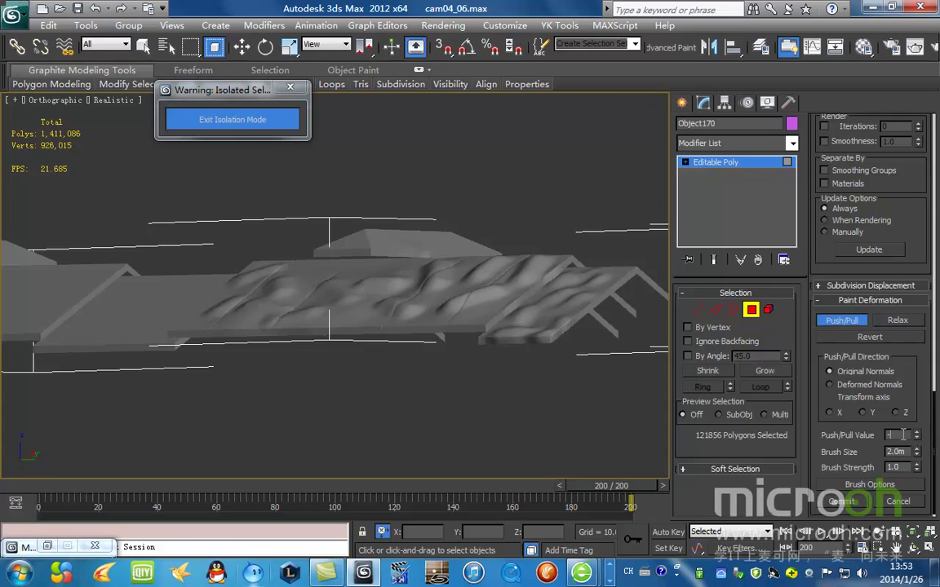
pyautogui.doubleClick(896, 434)
pyautogui.press('Return')
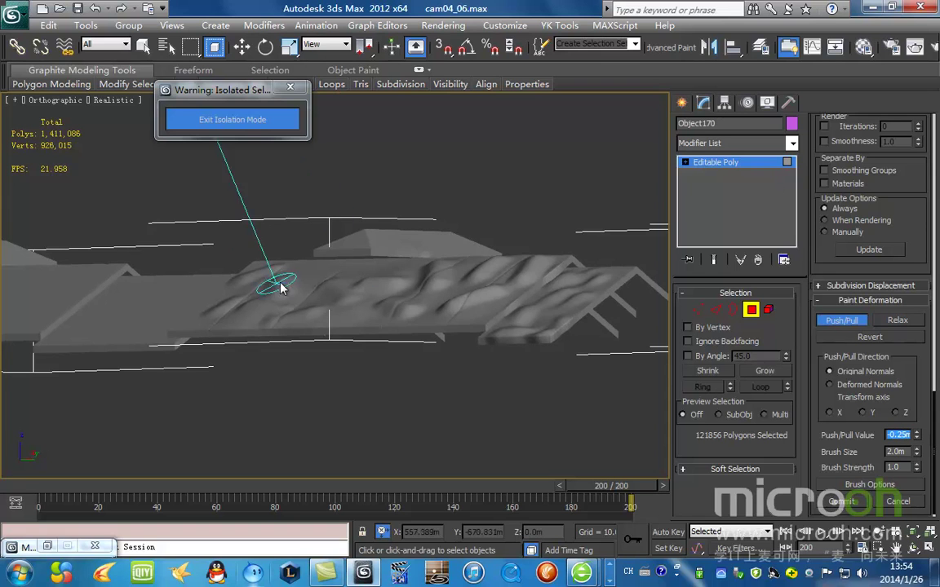
pyautogui.scroll(4, 326, 285)
pyautogui.moveTo(343, 273); pyautogui.dragTo(333, 319, button='middle')
pyautogui.moveTo(252, 299); pyautogui.dragTo(268, 319)
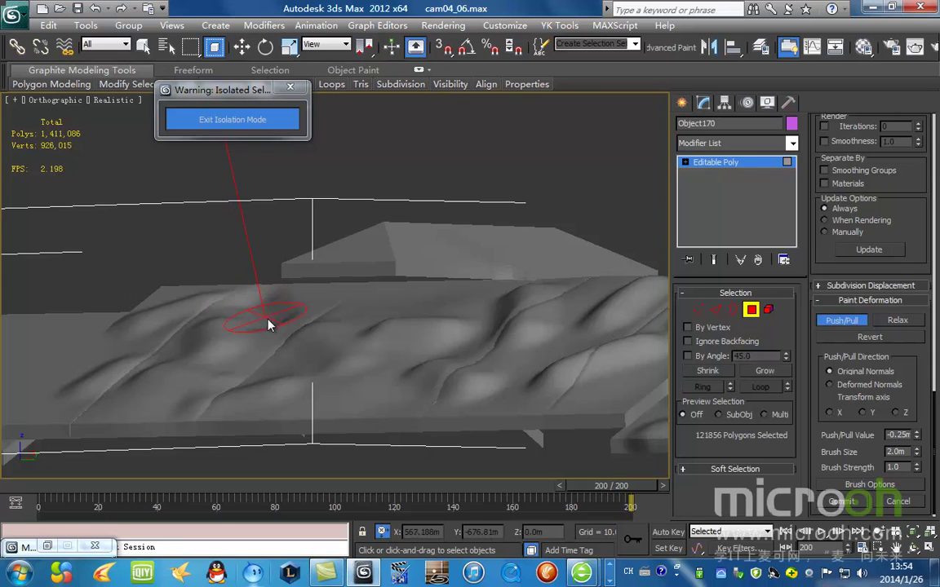
pyautogui.moveTo(374, 315)
pyautogui.mouseDown()
pyautogui.moveTo(470, 324)
pyautogui.moveTo(473, 351)
pyautogui.moveTo(464, 346)
pyautogui.mouseUp()
pyautogui.moveTo(308, 348); pyautogui.dragTo(294, 358)
# Paint Push/Pull strokes across the adjoining lower roof section, briefly showing the mesh edges to check them.
pyautogui.scroll(-5, 388, 308)
pyautogui.scroll(-4, 387, 310)
pyautogui.moveTo(384, 312)
pyautogui.keyDown('alt'); pyautogui.mouseDown(button='middle')
pyautogui.moveTo(327, 328)
pyautogui.moveTo(392, 336)
pyautogui.moveTo(337, 304)
pyautogui.moveTo(398, 351)
pyautogui.mouseUp(button='middle'); pyautogui.keyUp('alt')
pyautogui.scroll(5, 336, 334)
pyautogui.moveTo(320, 311)
pyautogui.mouseDown()
pyautogui.moveTo(323, 322)
pyautogui.moveTo(381, 328)
pyautogui.mouseUp()
pyautogui.scroll(3, 328, 334)
pyautogui.press('F4')
pyautogui.moveTo(392, 374); pyautogui.dragTo(380, 287, button='middle')
pyautogui.press('F4')
pyautogui.moveTo(364, 303); pyautogui.dragTo(381, 320)
pyautogui.moveTo(237, 253)
pyautogui.mouseDown()
pyautogui.moveTo(279, 293)
pyautogui.moveTo(310, 288)
pyautogui.moveTo(316, 342)
pyautogui.moveTo(335, 353)
pyautogui.moveTo(397, 345)
pyautogui.moveTo(442, 320)
pyautogui.moveTo(408, 277)
pyautogui.mouseUp()
# Set the push/pull value to 0.5 m and raise snow mounds on the flat roof section near the second dormer.
pyautogui.scroll(-3, 408, 277)
pyautogui.moveTo(279, 287)
pyautogui.mouseDown(button='middle')
pyautogui.moveTo(405, 288)
pyautogui.moveTo(414, 256)
pyautogui.moveTo(401, 276)
pyautogui.mouseUp(button='middle')
pyautogui.scroll(2, 400, 277)
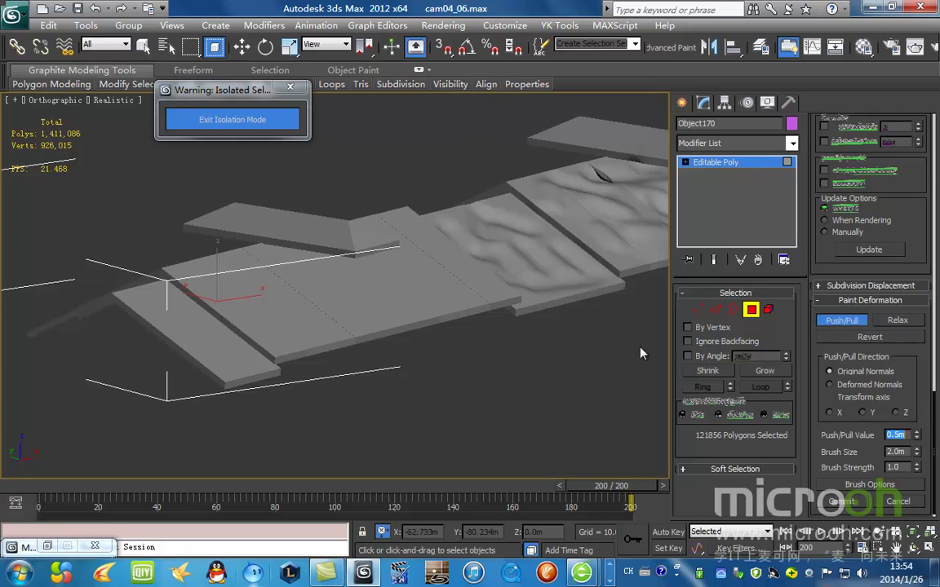
pyautogui.scroll(5, 342, 343)
pyautogui.moveTo(325, 355)
pyautogui.mouseDown()
pyautogui.moveTo(382, 349)
pyautogui.moveTo(432, 363)
pyautogui.moveTo(440, 377)
pyautogui.moveTo(378, 389)
pyautogui.moveTo(408, 424)
pyautogui.moveTo(470, 405)
pyautogui.moveTo(568, 396)
pyautogui.moveTo(496, 361)
pyautogui.mouseUp()
pyautogui.moveTo(497, 360)
pyautogui.keyDown('alt'); pyautogui.mouseDown(button='middle')
pyautogui.moveTo(488, 345)
pyautogui.moveTo(426, 379)
pyautogui.mouseUp(button='middle'); pyautogui.keyUp('alt')
pyautogui.moveTo(398, 342)
pyautogui.mouseDown()
pyautogui.moveTo(353, 353)
pyautogui.moveTo(461, 322)
pyautogui.mouseUp()
pyautogui.click(460, 311)
pyautogui.moveTo(500, 397)
pyautogui.mouseDown()
pyautogui.moveTo(496, 388)
pyautogui.moveTo(510, 396)
pyautogui.mouseUp()
# Raise more snow mounds with Push/Pull along the roof section's outer edge next to the opposite end slab.
pyautogui.moveTo(402, 431); pyautogui.dragTo(518, 262, button='middle')
pyautogui.scroll(-2, 504, 260)
pyautogui.scroll(4, 518, 262)
pyautogui.moveTo(472, 220); pyautogui.dragTo(391, 279, button='middle')
pyautogui.moveTo(396, 243)
pyautogui.mouseDown()
pyautogui.moveTo(413, 256)
pyautogui.moveTo(357, 279)
pyautogui.moveTo(346, 298)
pyautogui.moveTo(315, 301)
pyautogui.moveTo(542, 323)
pyautogui.moveTo(485, 347)
pyautogui.moveTo(473, 363)
pyautogui.moveTo(468, 344)
pyautogui.mouseUp()
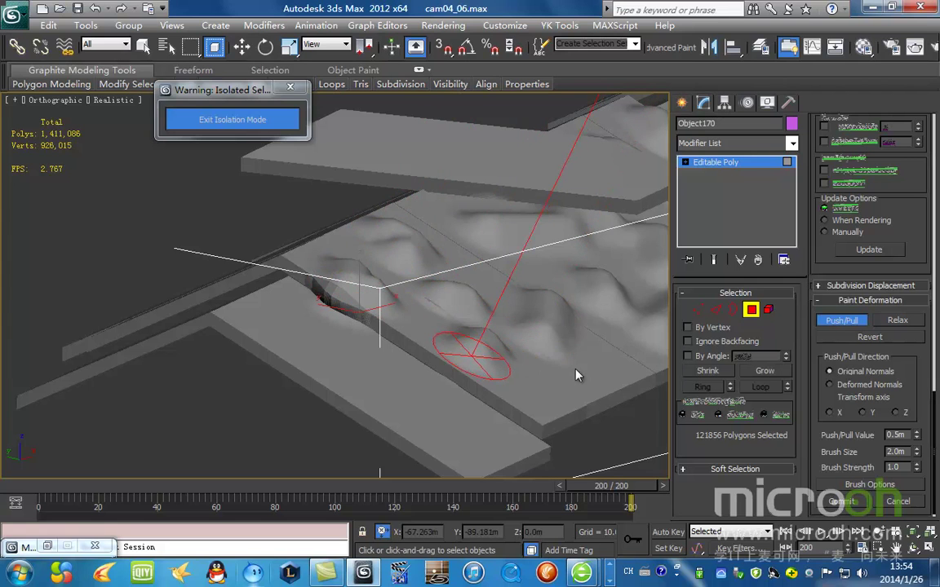
pyautogui.moveTo(567, 375); pyautogui.dragTo(591, 385)
# Raise a mound on the opposite end slab, then set the push/pull value to -0.3 m and paint hollows along it.
pyautogui.moveTo(275, 319); pyautogui.dragTo(293, 334)
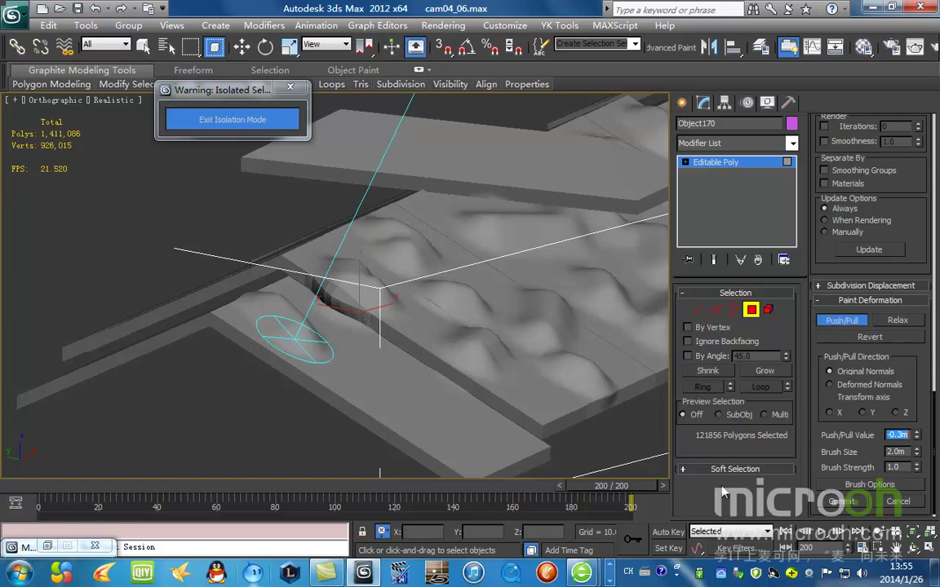
pyautogui.moveTo(388, 371); pyautogui.dragTo(417, 384)
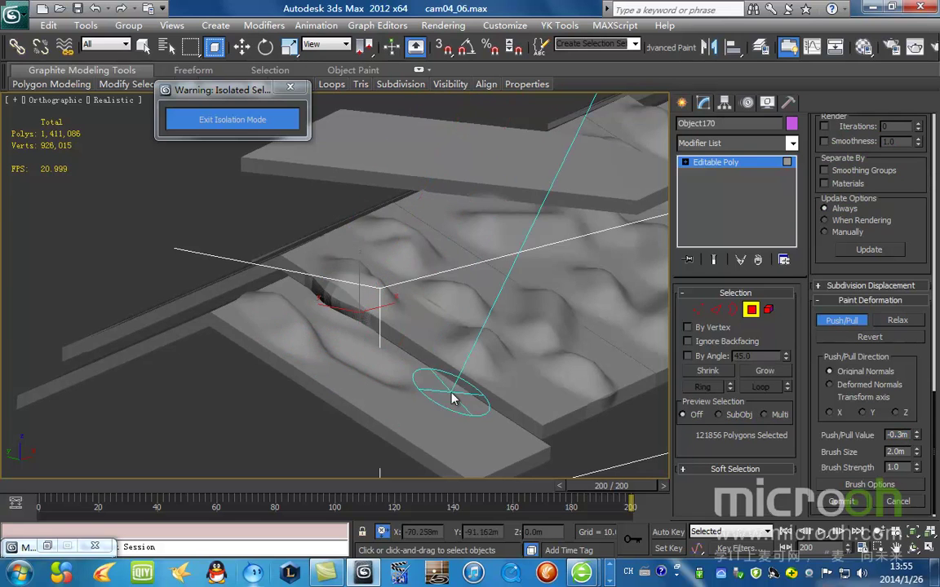
pyautogui.moveTo(464, 434)
pyautogui.mouseDown()
pyautogui.moveTo(444, 442)
pyautogui.moveTo(368, 403)
pyautogui.moveTo(382, 423)
pyautogui.mouseUp()
# Paint Push/Pull strokes on the dormer roof at 0.12 m on one slope and 0.22 m on the opposite slope.
pyautogui.moveTo(504, 398)
pyautogui.keyDown('alt'); pyautogui.mouseDown(button='middle')
pyautogui.moveTo(377, 335)
pyautogui.moveTo(412, 319)
pyautogui.moveTo(333, 328)
pyautogui.moveTo(411, 289)
pyautogui.moveTo(273, 329)
pyautogui.moveTo(247, 268)
pyautogui.moveTo(254, 310)
pyautogui.moveTo(352, 330)
pyautogui.moveTo(336, 294)
pyautogui.moveTo(482, 329)
pyautogui.moveTo(438, 327)
pyautogui.mouseUp(button='middle'); pyautogui.keyUp('alt')
pyautogui.scroll(2, 438, 326)
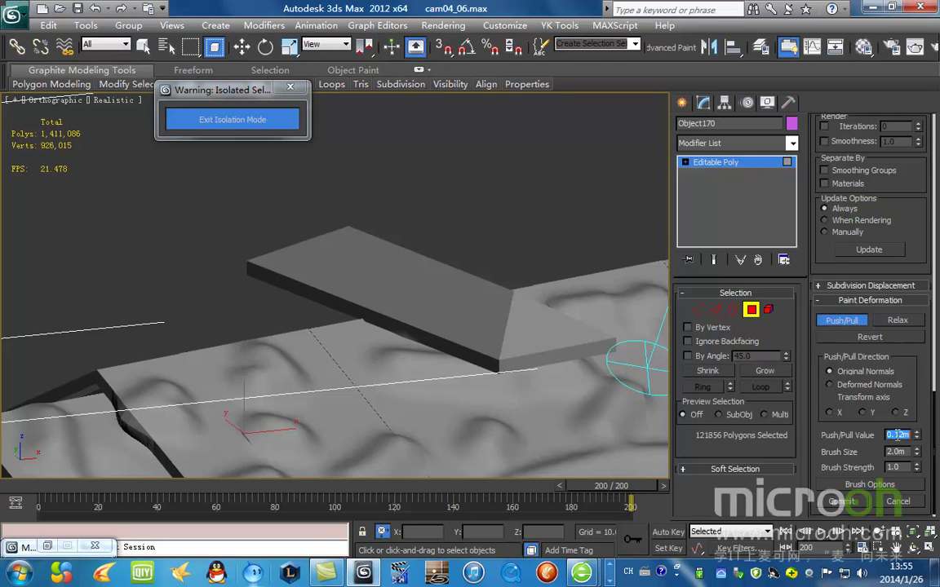
pyautogui.moveTo(339, 255); pyautogui.dragTo(462, 316)
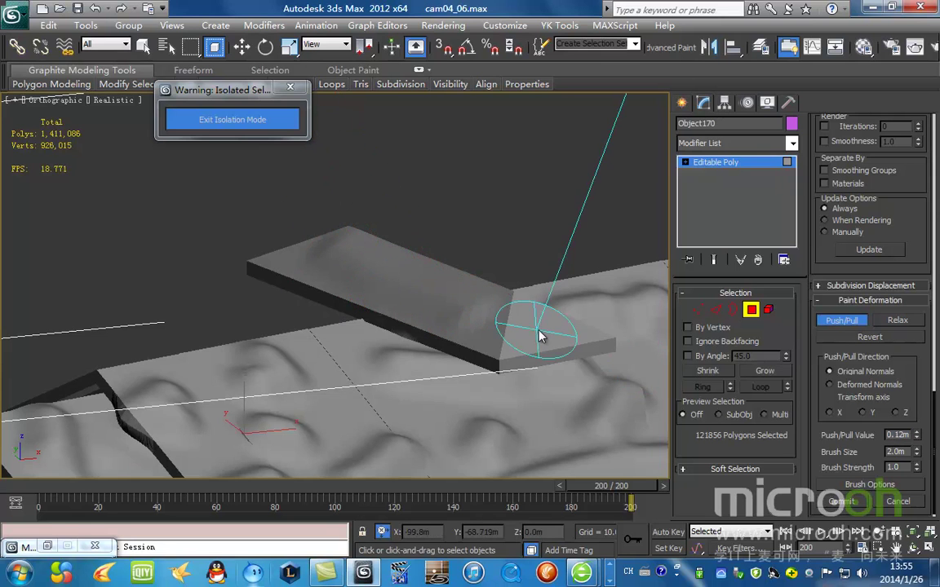
pyautogui.moveTo(609, 345)
pyautogui.keyDown('alt'); pyautogui.mouseDown(button='middle')
pyautogui.moveTo(535, 348)
pyautogui.moveTo(461, 304)
pyautogui.moveTo(388, 325)
pyautogui.mouseUp(button='middle'); pyautogui.keyUp('alt')
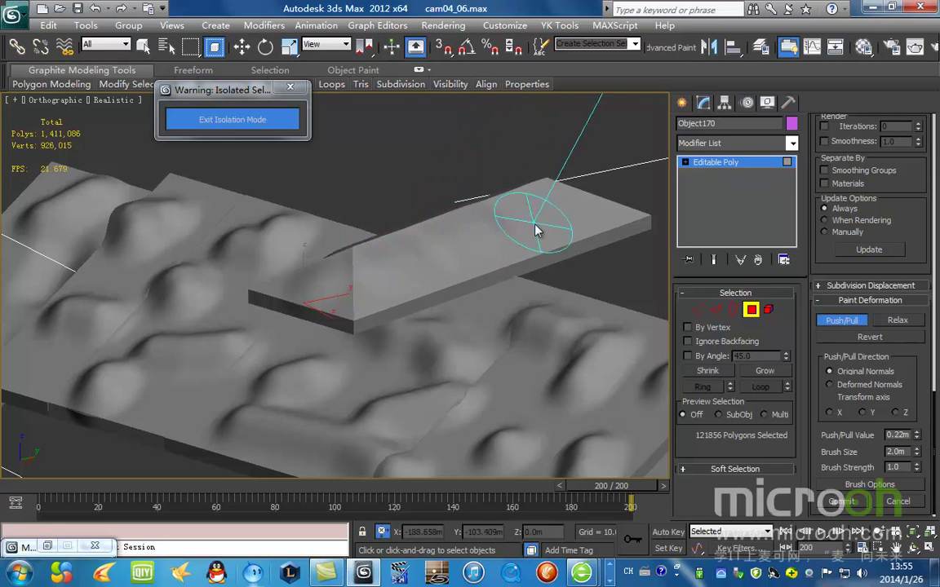
pyautogui.moveTo(605, 221)
pyautogui.mouseDown()
pyautogui.moveTo(618, 225)
pyautogui.moveTo(611, 212)
pyautogui.mouseUp()
pyautogui.moveTo(405, 277); pyautogui.dragTo(388, 277)
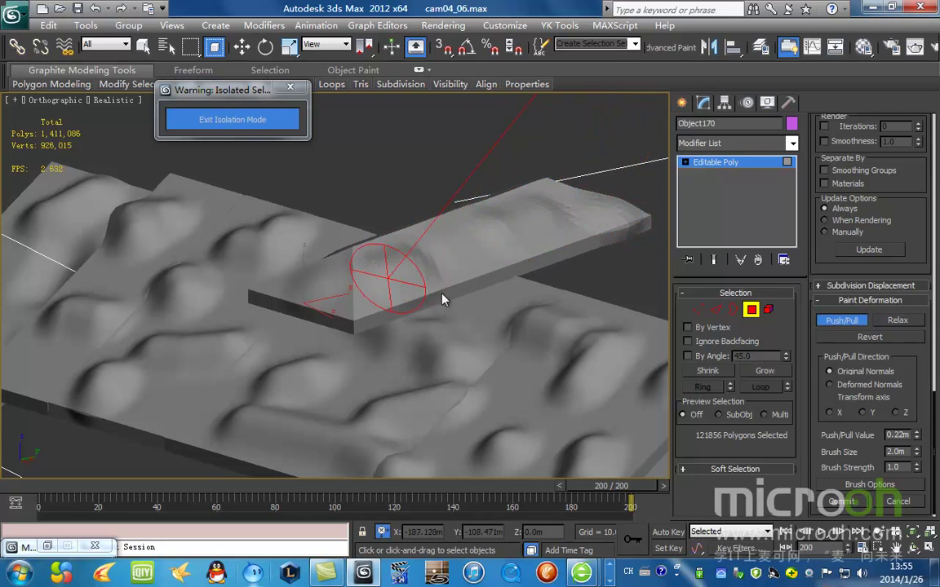
# Paint Push/Pull strokes on the other dormer's roof, covering its hipped end and the adjoining long slope.
pyautogui.scroll(-4, 445, 297)
pyautogui.moveTo(600, 342); pyautogui.dragTo(396, 290, button='middle')
pyautogui.moveTo(589, 318); pyautogui.dragTo(352, 290, button='middle')
pyautogui.scroll(4, 354, 292)
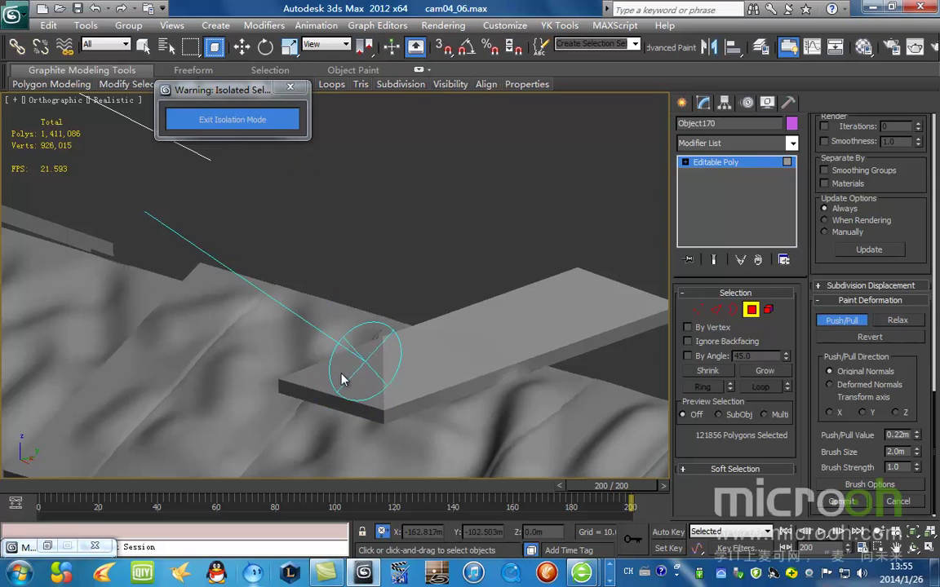
pyautogui.moveTo(359, 383); pyautogui.dragTo(365, 381)
pyautogui.moveTo(418, 364); pyautogui.dragTo(526, 321)
pyautogui.moveTo(588, 310); pyautogui.dragTo(599, 313)
# Paint one long Push/Pull stroke along the remaining slope of that dormer's roof.
pyautogui.scroll(-2, 457, 289)
pyautogui.keyDown('alt'); pyautogui.moveTo(457, 289); pyautogui.dragTo(430, 348, button='middle'); pyautogui.keyUp('alt')
pyautogui.scroll(3, 488, 247)
pyautogui.moveTo(500, 326); pyautogui.dragTo(399, 335, button='middle')
pyautogui.moveTo(500, 323)
pyautogui.mouseDown()
pyautogui.moveTo(553, 339)
pyautogui.moveTo(563, 328)
pyautogui.moveTo(399, 313)
pyautogui.moveTo(367, 286)
pyautogui.moveTo(210, 256)
pyautogui.moveTo(123, 265)
pyautogui.mouseUp()
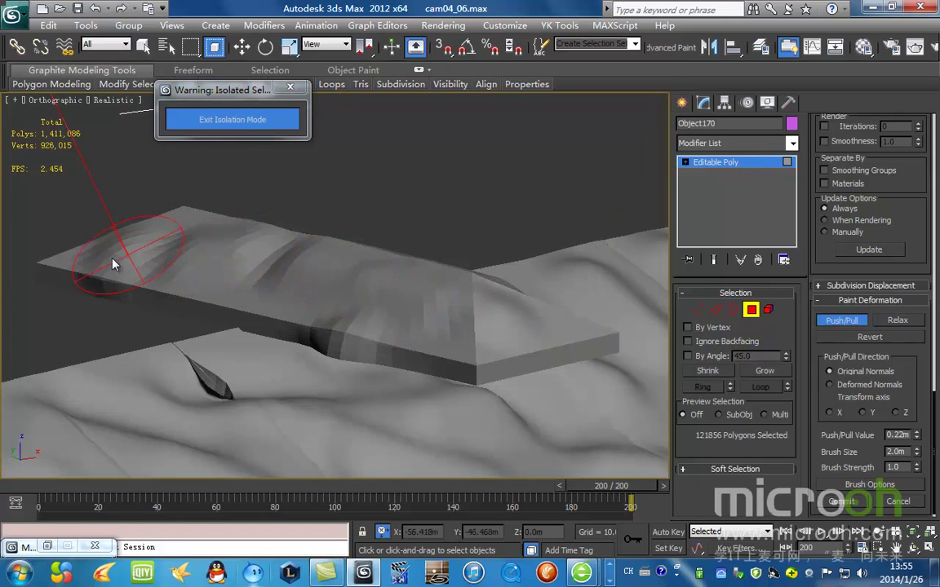
# Leave polygon editing, deselect the roof and check the sculpted snow in wireframe and shaded display.
pyautogui.scroll(-6, 272, 262)
pyautogui.click(684, 163)
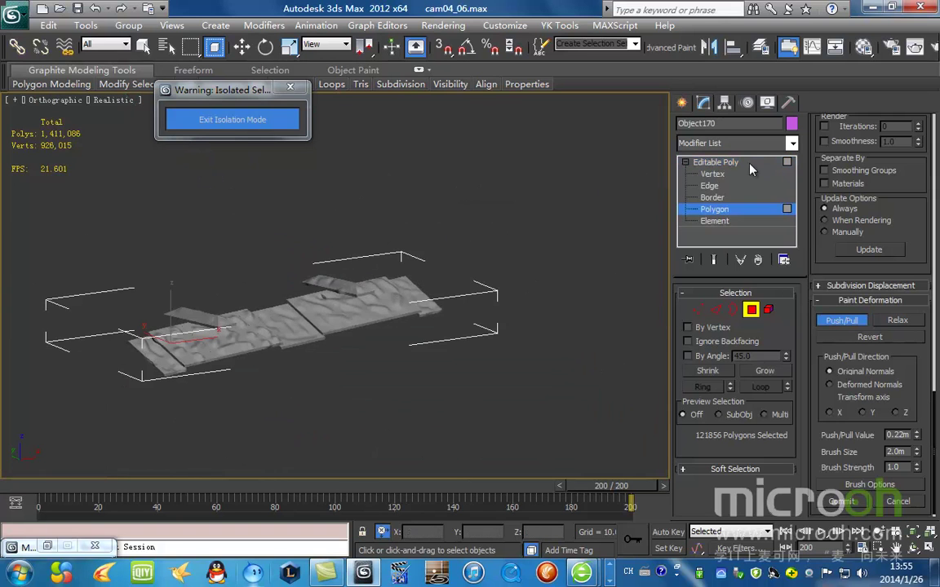
pyautogui.click(747, 165)
pyautogui.click(469, 260)
pyautogui.scroll(4, 336, 322)
pyautogui.scroll(-6, 332, 317)
pyautogui.press('w')
pyautogui.press('F3')
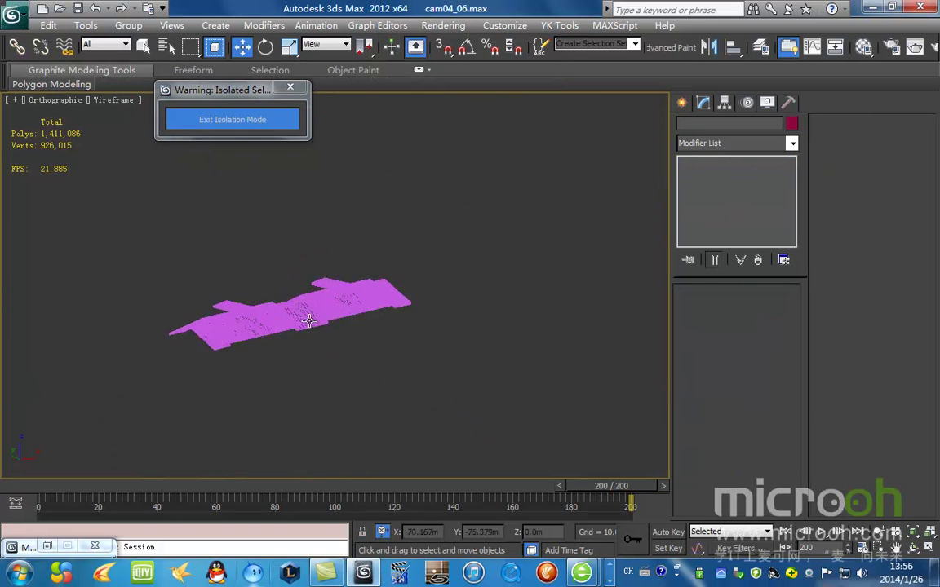
pyautogui.scroll(5, 310, 321)
pyautogui.scroll(-2, 473, 234)
pyautogui.press('F3')
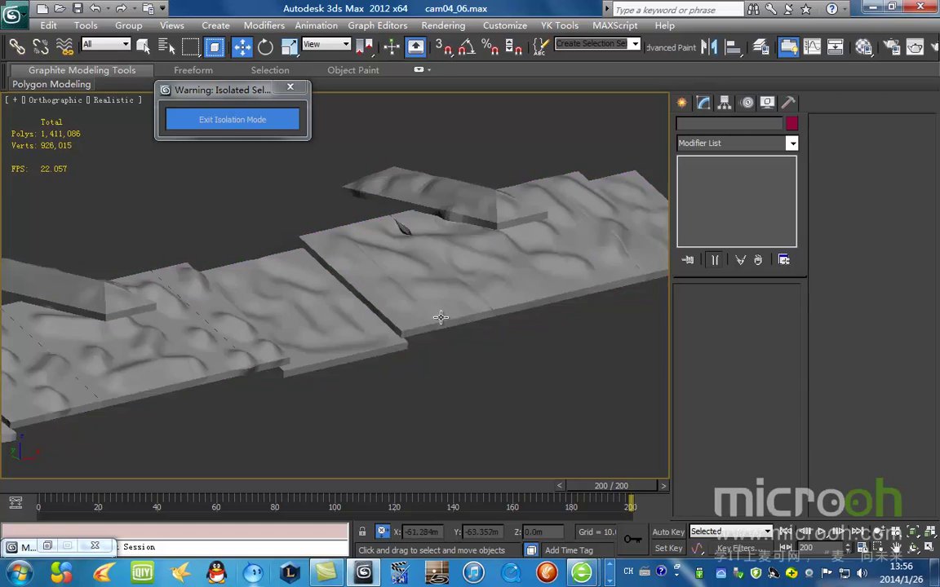
# Convert the sculpted roof object to an Editable Mesh in wireframe display.
pyautogui.click(390, 236)
pyautogui.press('F3')
pyautogui.rightClick(538, 324)
pyautogui.rightClick(473, 216)
pyautogui.moveTo(542, 352)
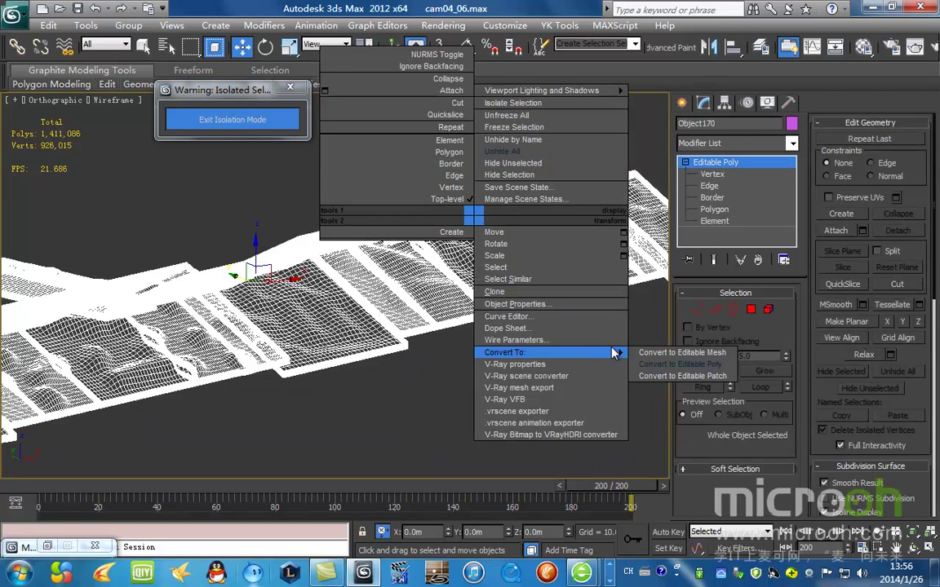
pyautogui.click(669, 353)
pyautogui.click(605, 363)
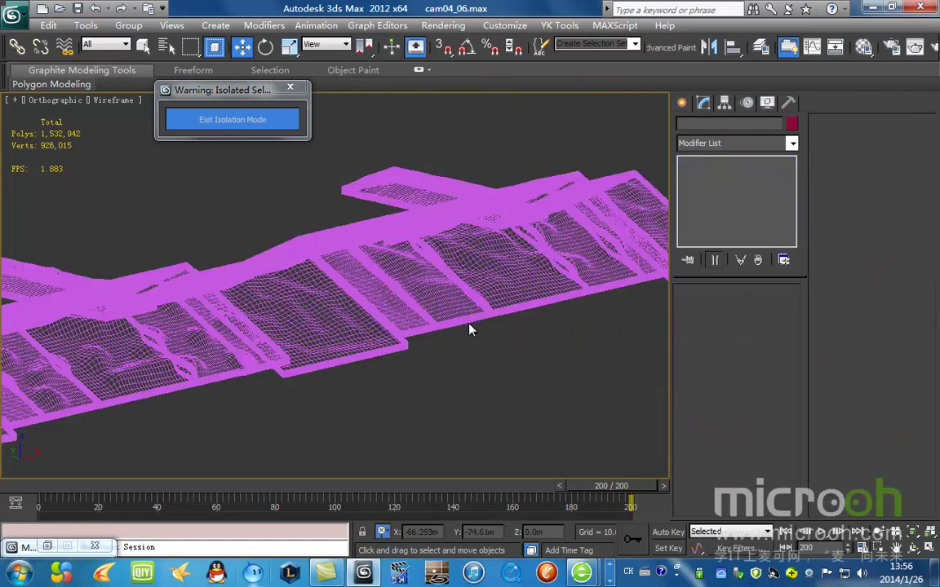
# Reselect the roof mesh, exit isolation mode and view the whole scene through Camera04.
pyautogui.scroll(3, 432, 316)
pyautogui.click(444, 278)
pyautogui.scroll(-4, 442, 278)
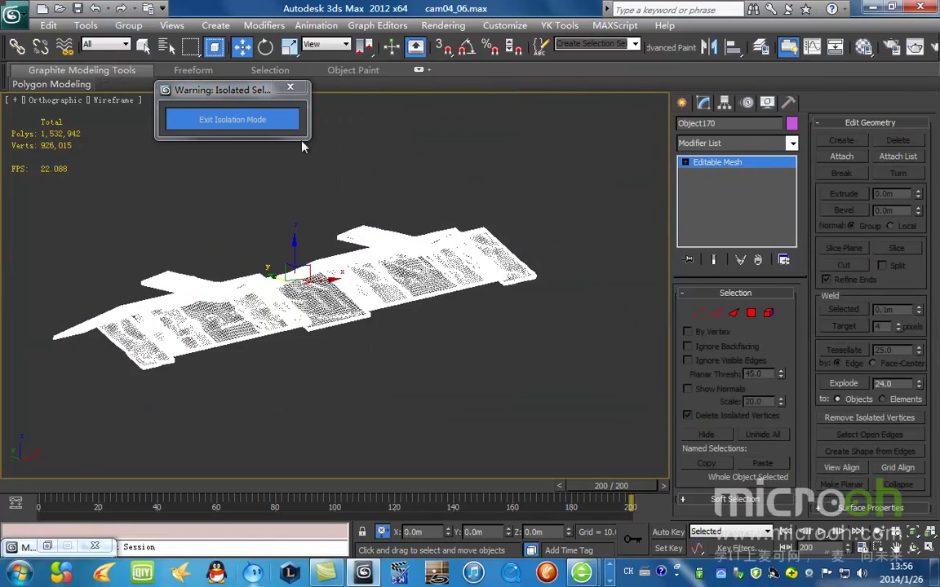
pyautogui.click(260, 120)
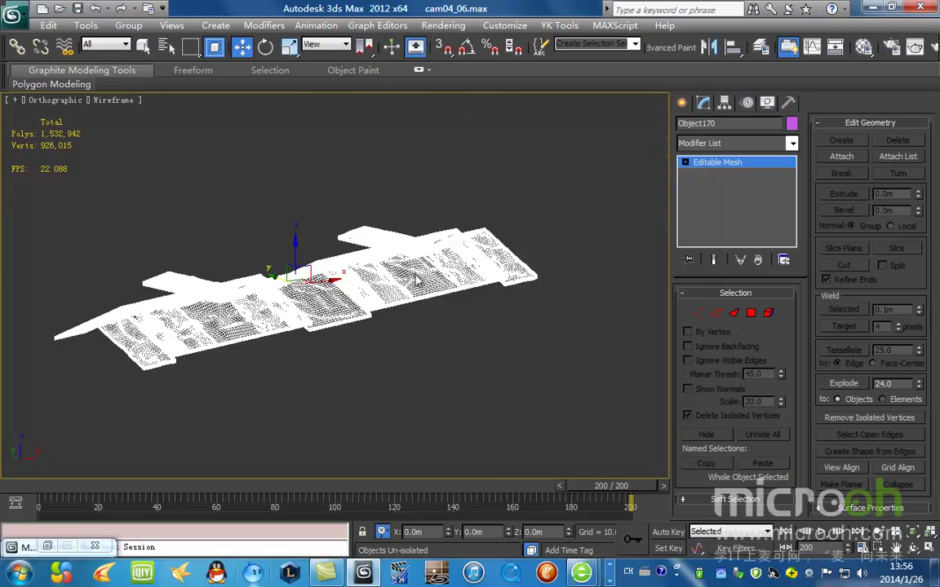
pyautogui.scroll(-5, 416, 278)
pyautogui.press('c')
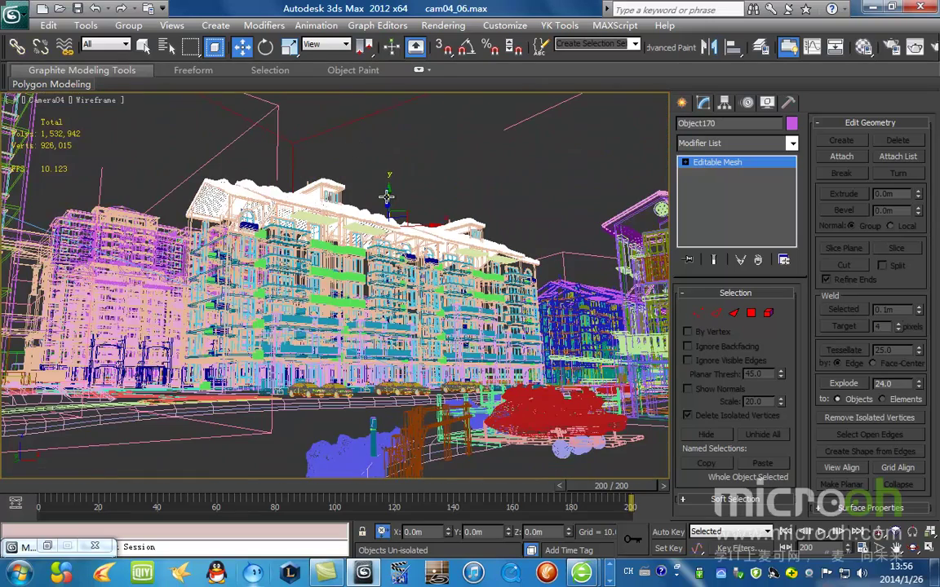
# Isolate the sculpted roof mesh in shaded display, assign the snow material 雪 to it and exit isolation mode.
pyautogui.press('F3')
pyautogui.hotkey('alt', 'q')
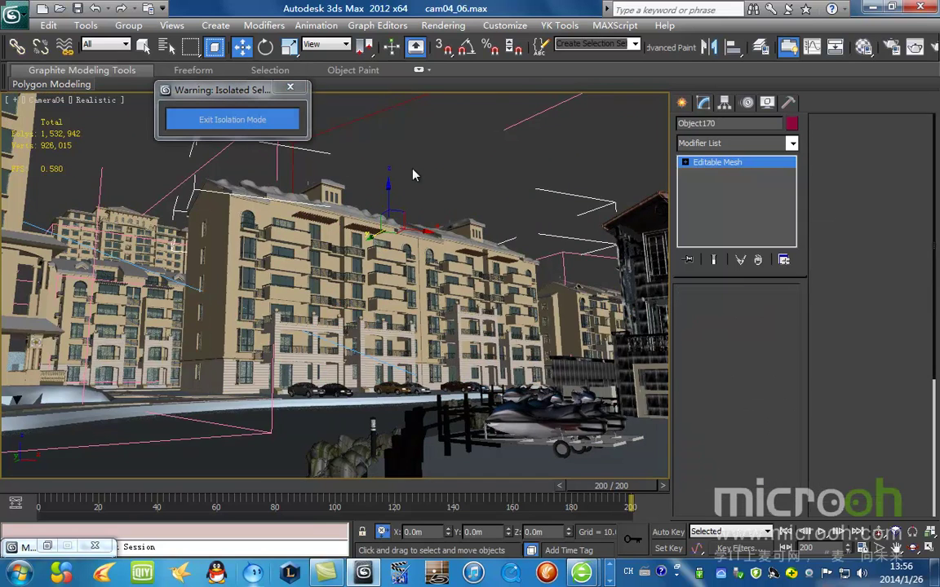
pyautogui.press('m')
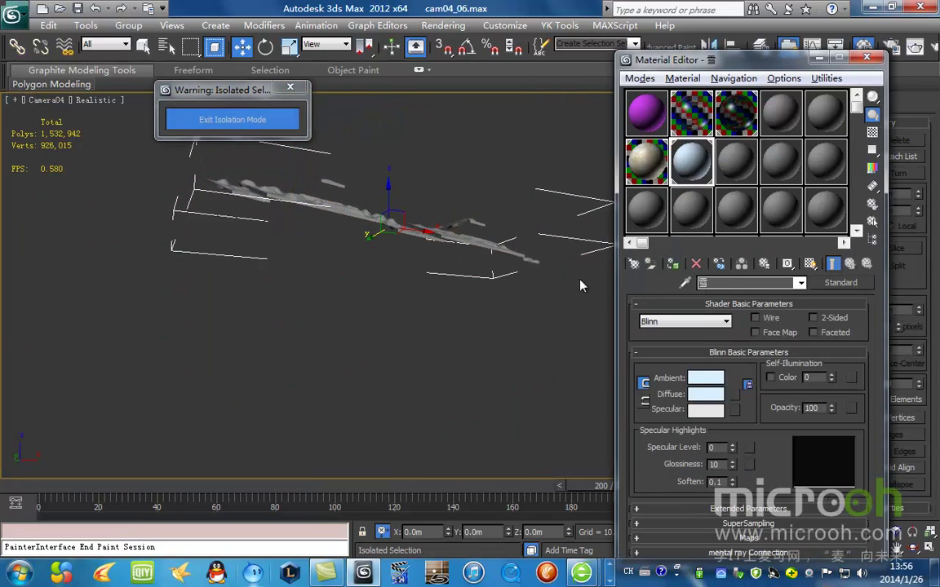
pyautogui.click(672, 264)
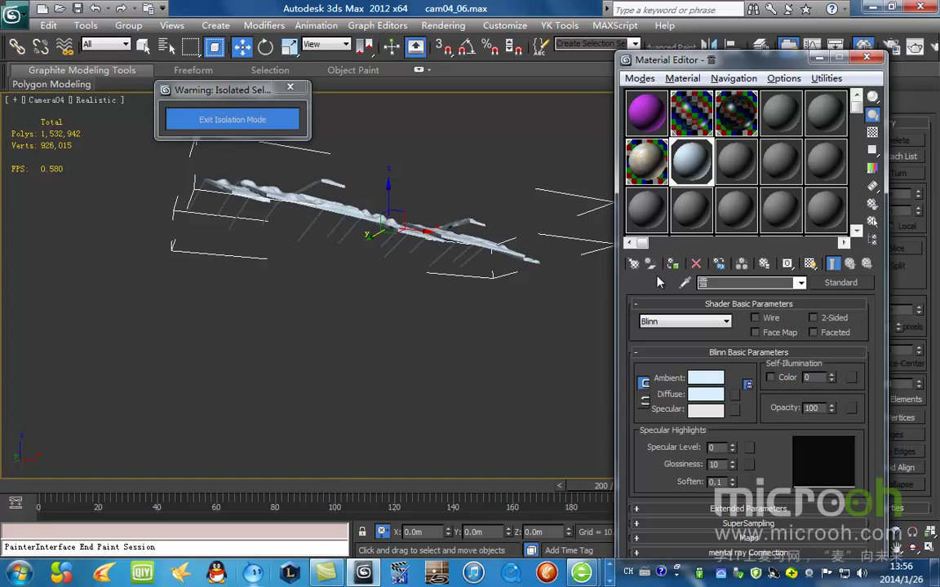
pyautogui.click(231, 120)
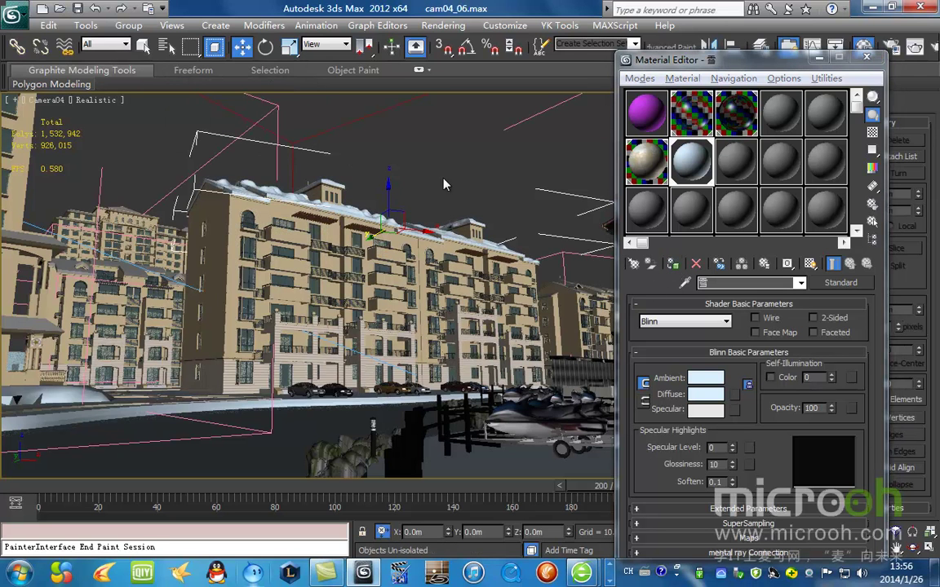
# Lighten the snow material's diffuse colour to Red 240, Green 249, Blue 255.
pyautogui.click(703, 395)
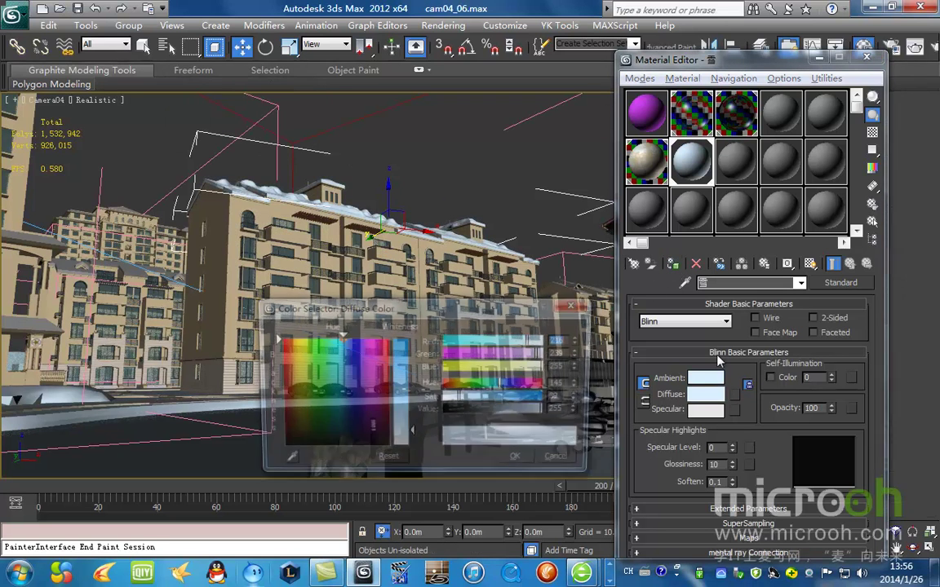
pyautogui.moveTo(413, 435); pyautogui.dragTo(413, 441)
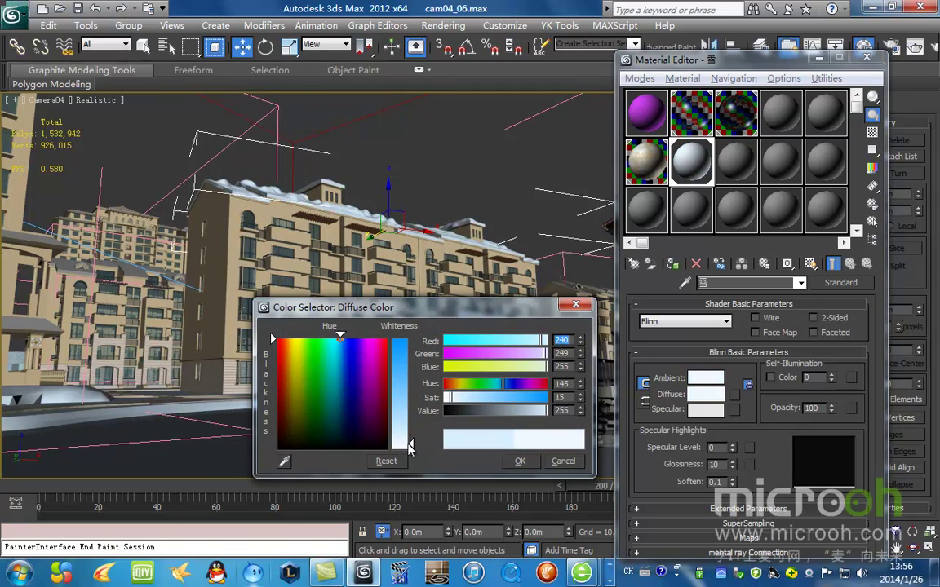
pyautogui.click(520, 461)
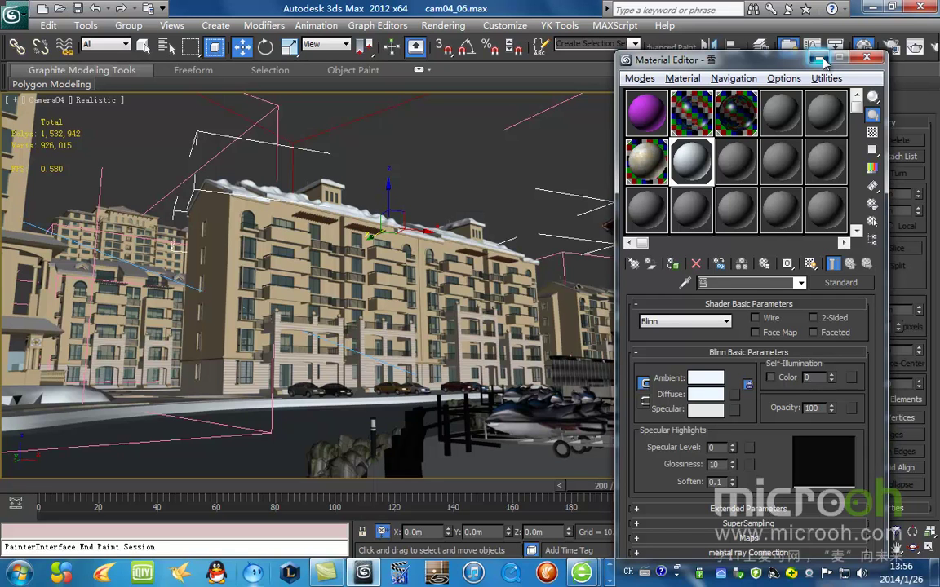
# Minimize the Material Editor and select the bare roof of the neighbouring apartment building in an orthographic overview.
pyautogui.click(819, 59)
pyautogui.press('t')
pyautogui.press('z')
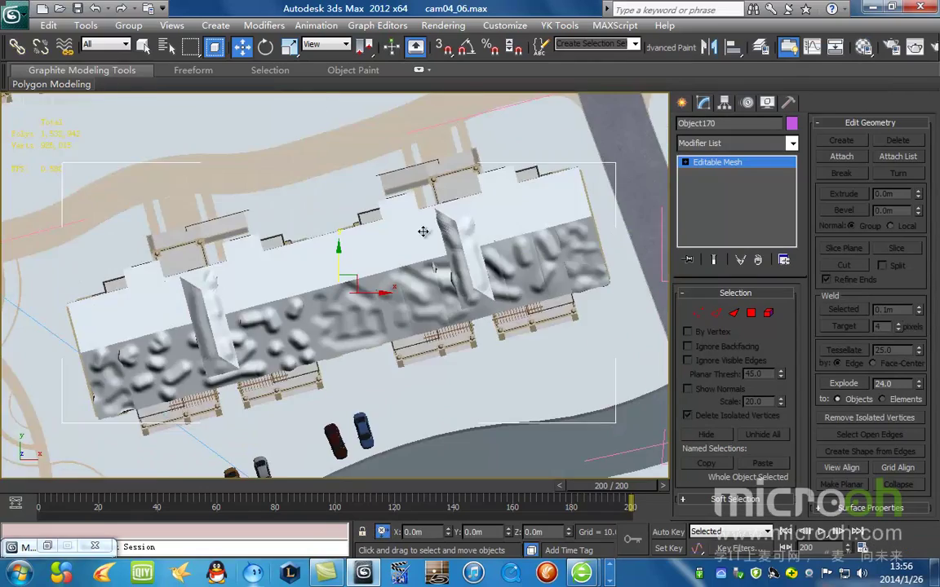
pyautogui.scroll(-10, 421, 233)
pyautogui.keyDown('alt'); pyautogui.moveTo(400, 257); pyautogui.dragTo(469, 208, button='middle'); pyautogui.keyUp('alt')
pyautogui.scroll(7, 475, 254)
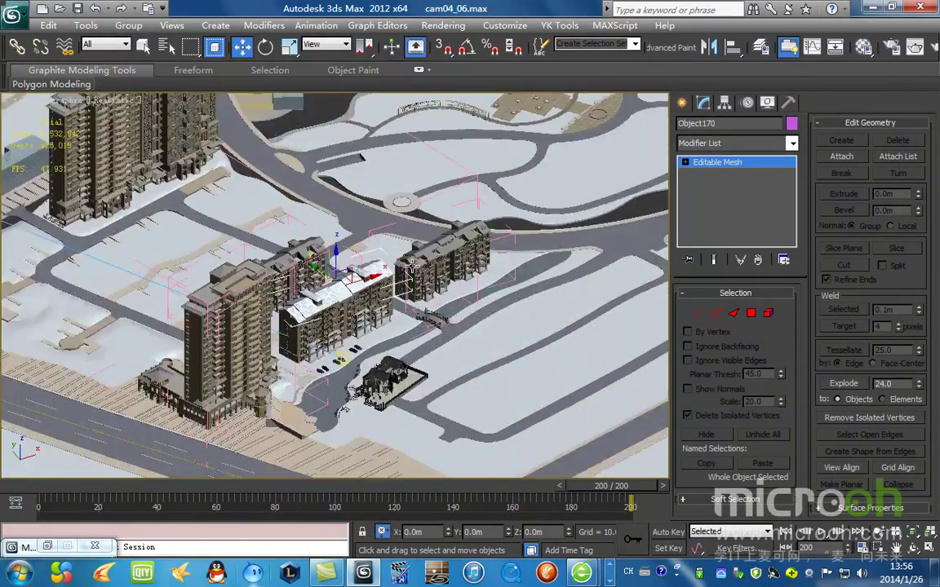
pyautogui.moveTo(519, 252); pyautogui.dragTo(309, 314, button='middle')
pyautogui.scroll(4, 309, 313)
pyautogui.click(350, 228)
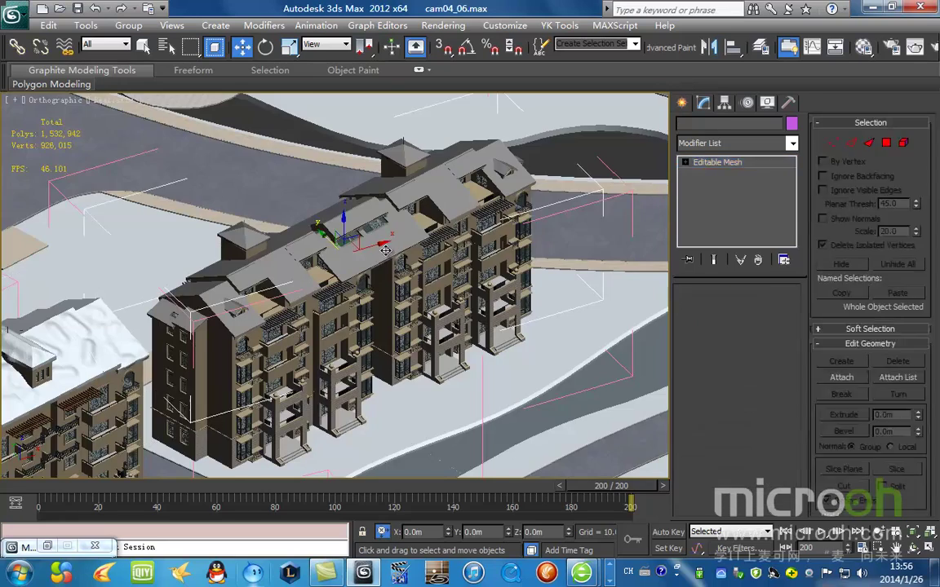
# Sample the neighbouring roof's existing material into an unused Material Editor slot.
pyautogui.scroll(-5, 348, 226)
pyautogui.press('F3')
pyautogui.scroll(2, 338, 294)
pyautogui.press('m')
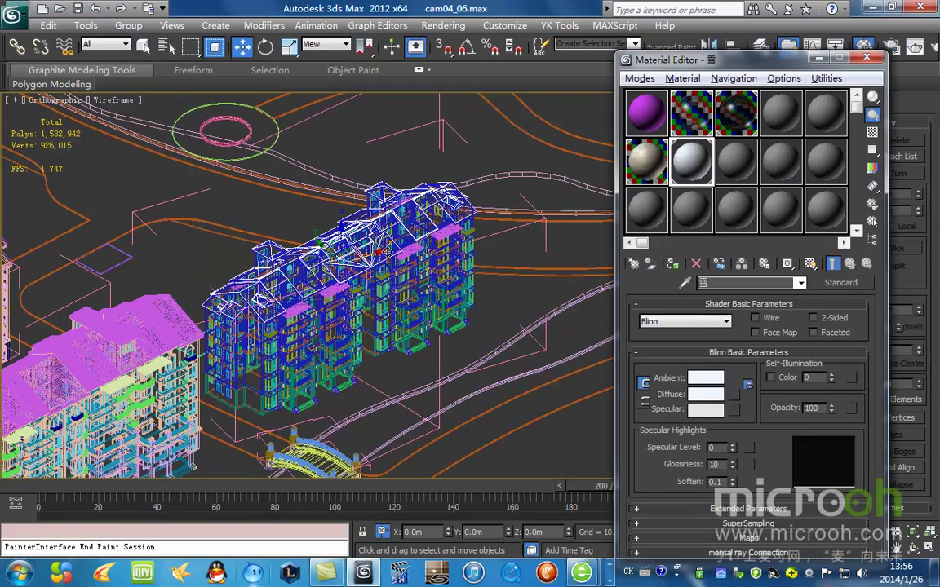
pyautogui.click(647, 210)
pyautogui.click(684, 283)
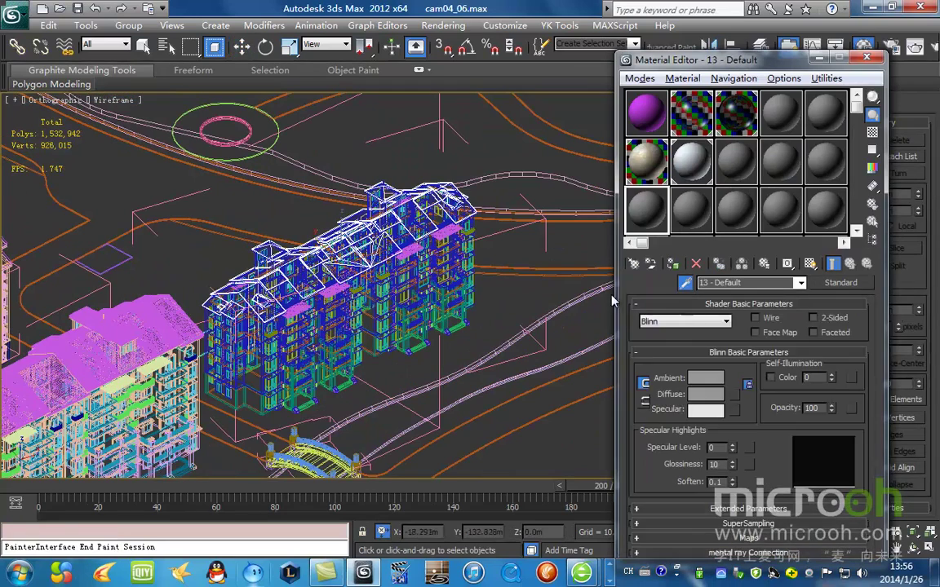
pyautogui.press('F3')
pyautogui.click(342, 268)
pyautogui.click(500, 261)
pyautogui.press('w')
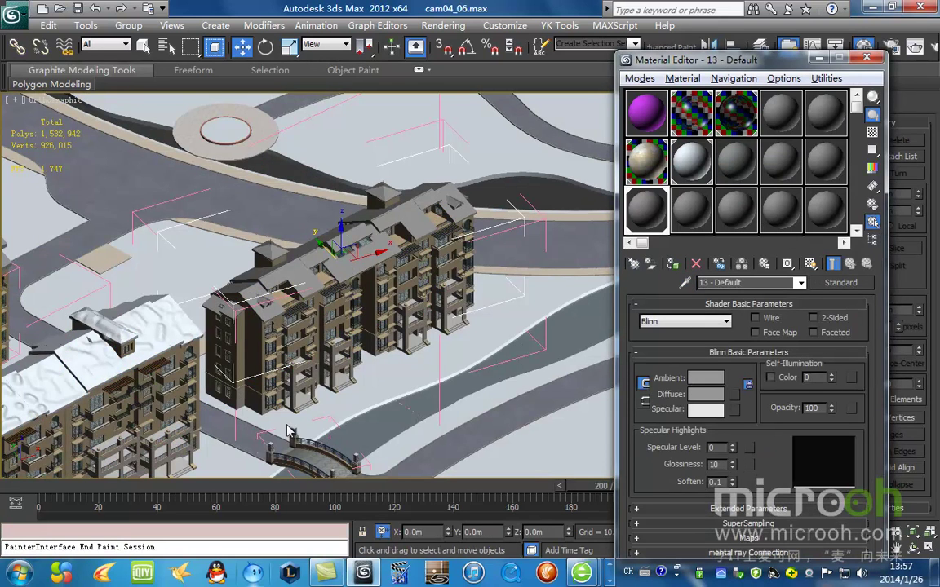
# Select all objects that use the sampled roof material, isolate them and assign the snow material 雪 to them.
pyautogui.click(339, 307)
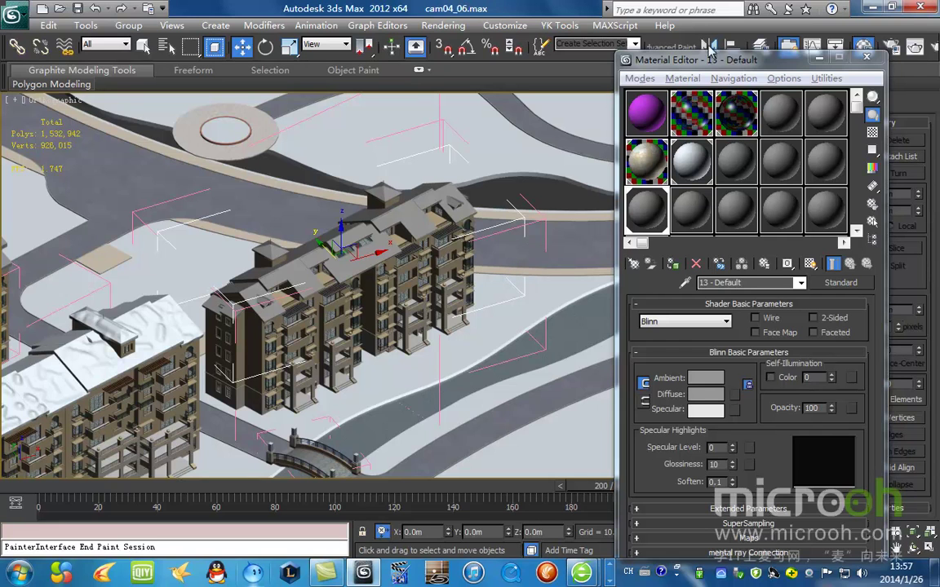
pyautogui.press('h')
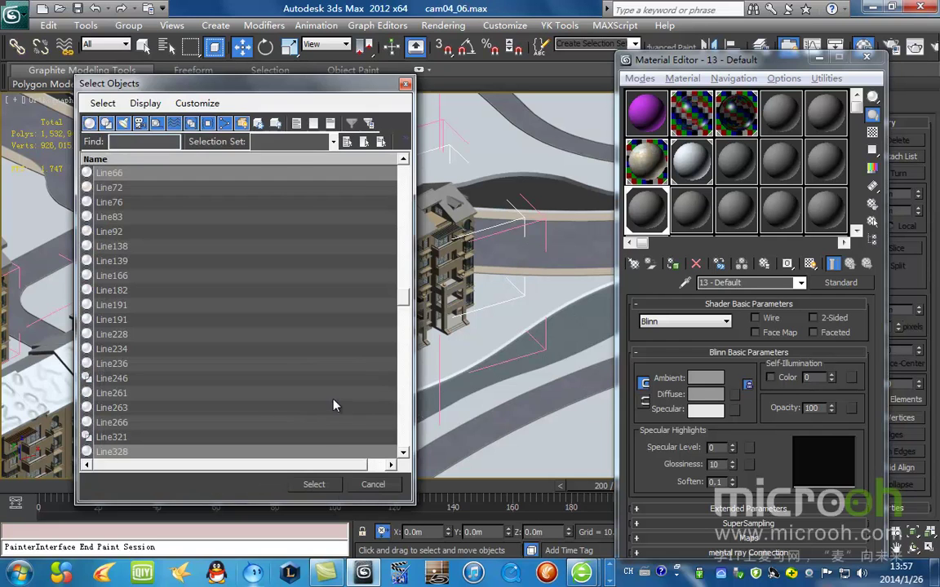
pyautogui.click(314, 484)
pyautogui.hotkey('alt', 'q')
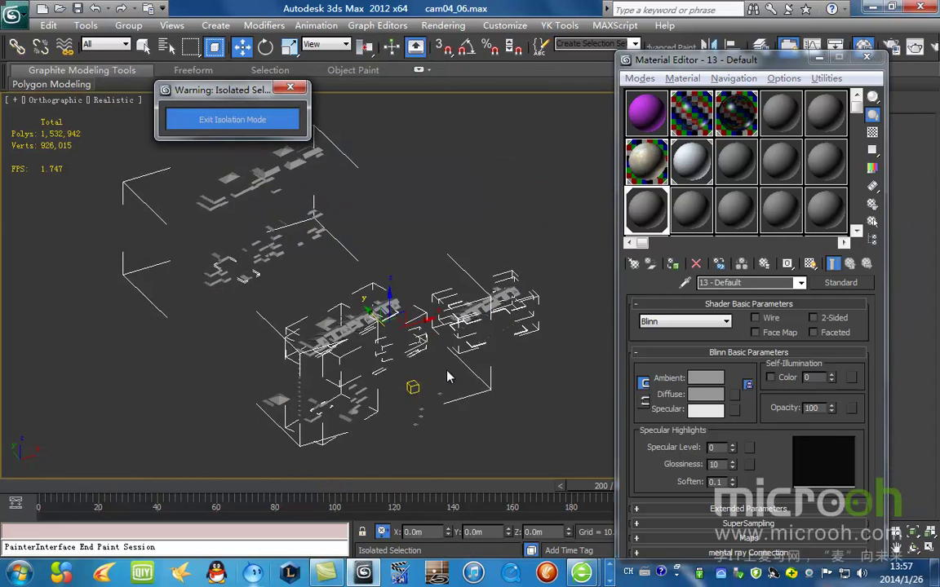
pyautogui.click(691, 161)
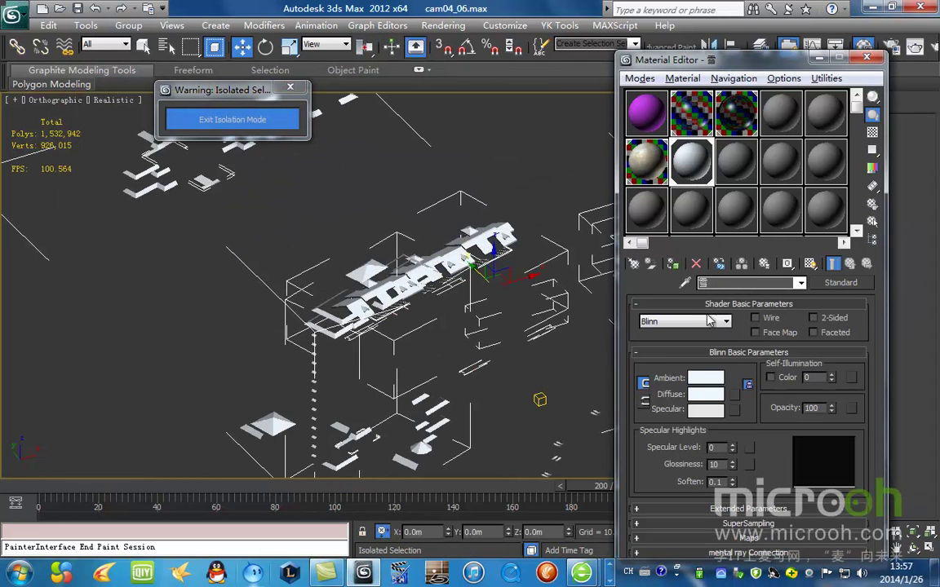
# Set the snow material's Specular Level to 18 and Glossiness to 9, and exit isolation mode.
pyautogui.moveTo(732, 451); pyautogui.dragTo(732, 438)
pyautogui.click(733, 468)
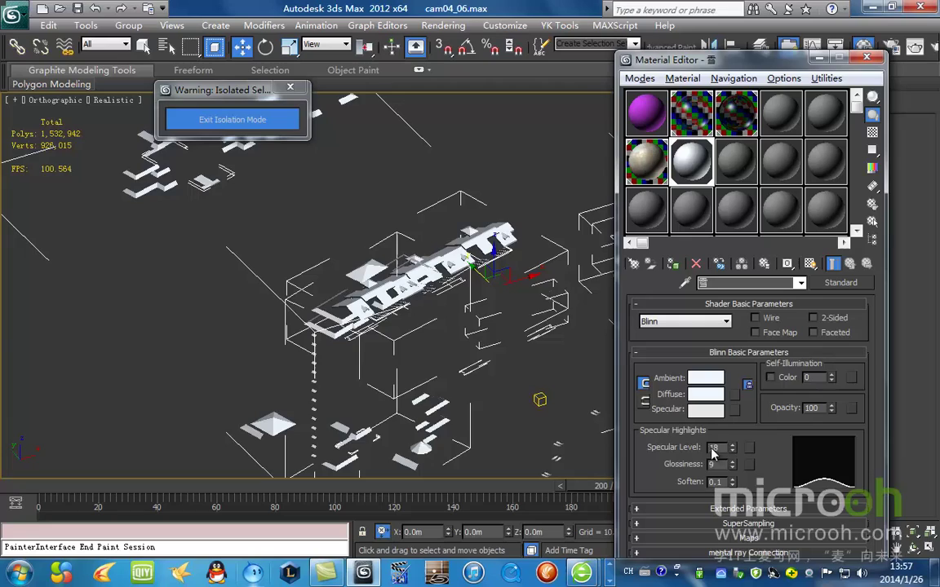
pyautogui.click(235, 120)
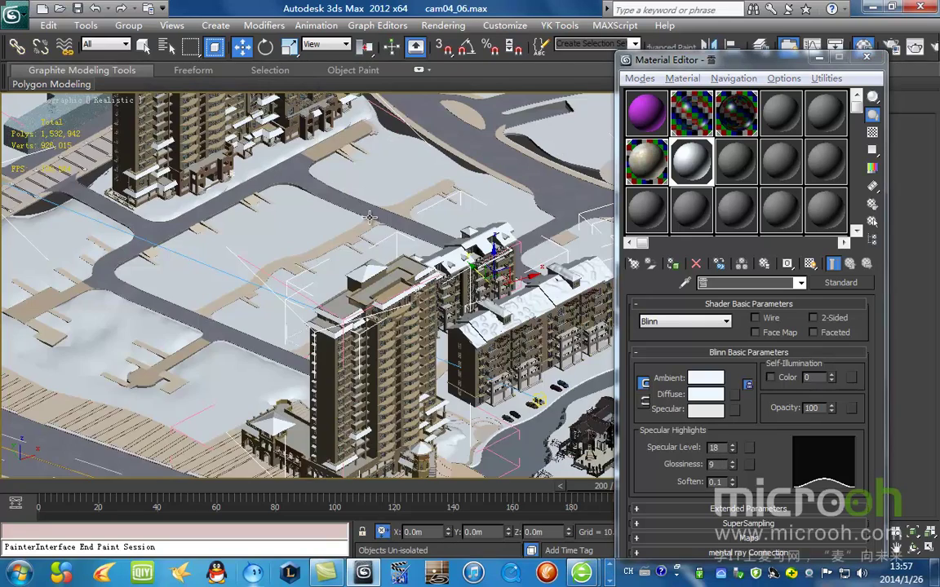
# Examine the snow-covered roofs and the surrounding buildings from several distances in the overview.
pyautogui.scroll(3, 370, 217)
pyautogui.scroll(4, 334, 196)
pyautogui.scroll(-5, 195, 298)
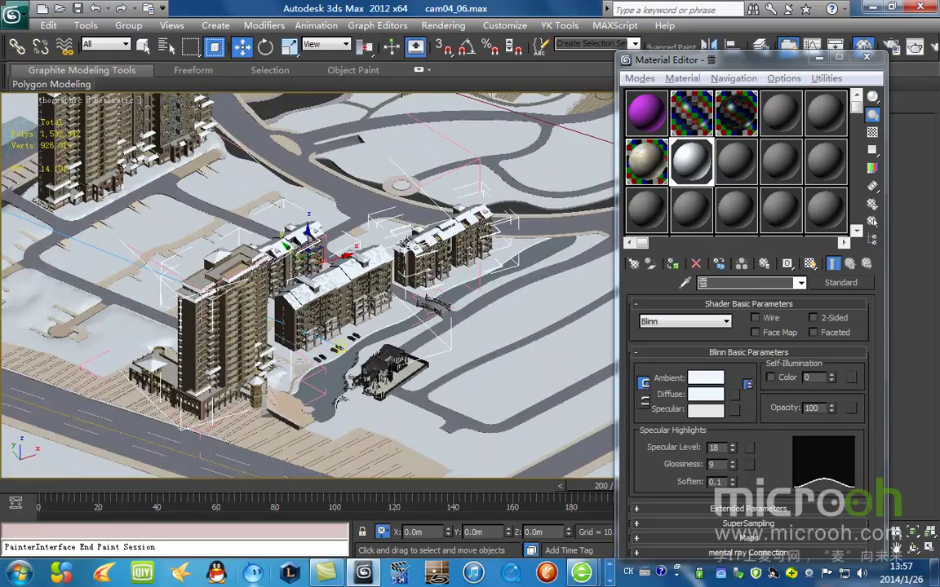
pyautogui.scroll(1, 351, 219)
pyautogui.scroll(3, 369, 209)
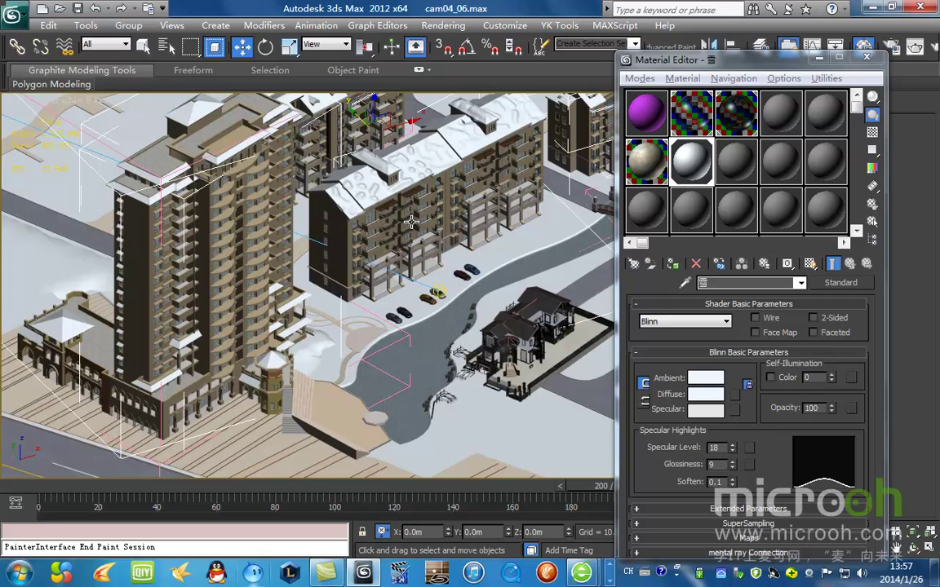
pyautogui.scroll(2, 329, 239)
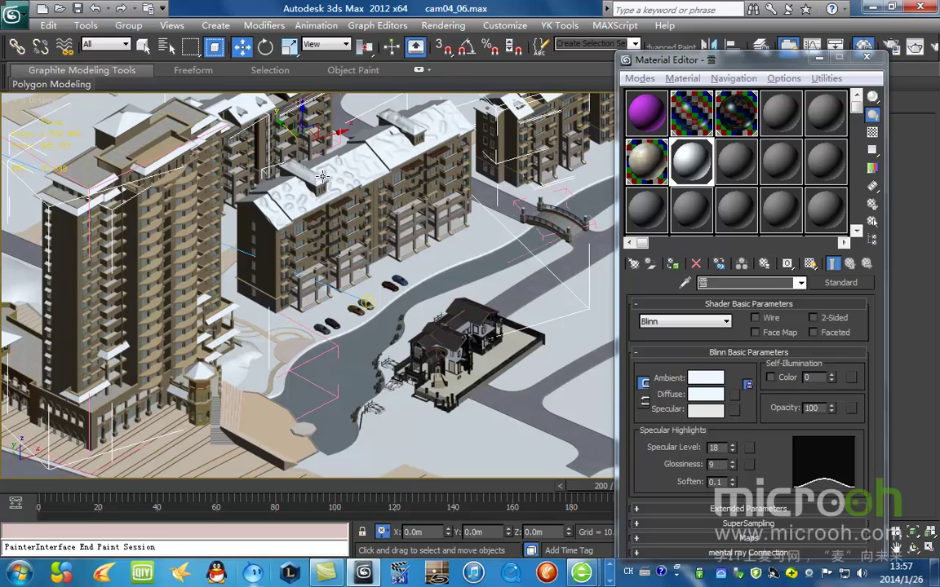
pyautogui.scroll(8, 450, 275)
pyautogui.scroll(3, 450, 275)
# Select the pergola slats beneath the sculpted roof's eaves in wireframe and isolate them.
pyautogui.moveTo(450, 276); pyautogui.dragTo(242, 275, button='middle')
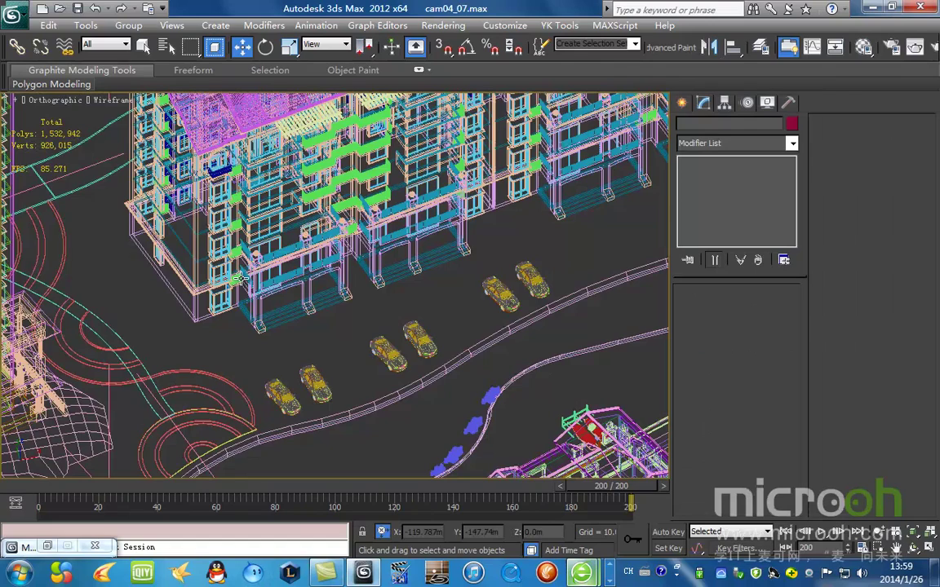
pyautogui.moveTo(399, 249); pyautogui.dragTo(384, 326, button='middle')
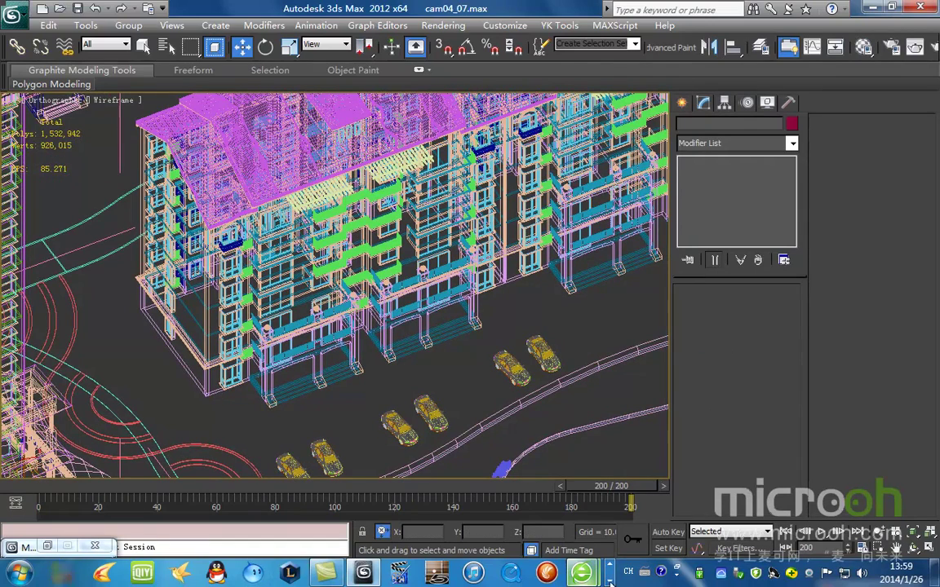
pyautogui.click(609, 581)
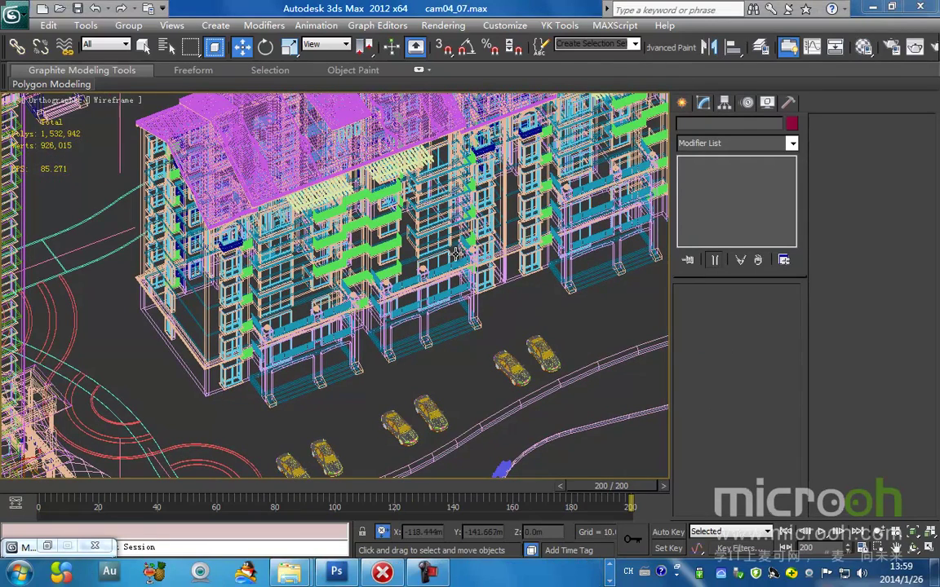
pyautogui.moveTo(338, 291); pyautogui.dragTo(379, 252, button='middle')
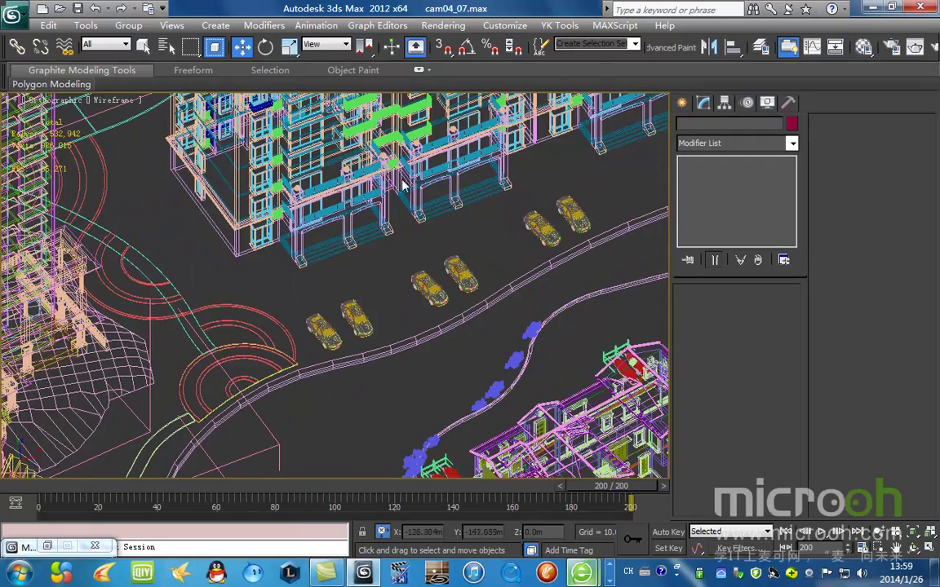
pyautogui.scroll(5, 403, 186)
pyautogui.scroll(3, 376, 260)
pyautogui.scroll(3, 361, 265)
pyautogui.scroll(2, 361, 265)
pyautogui.press('F3')
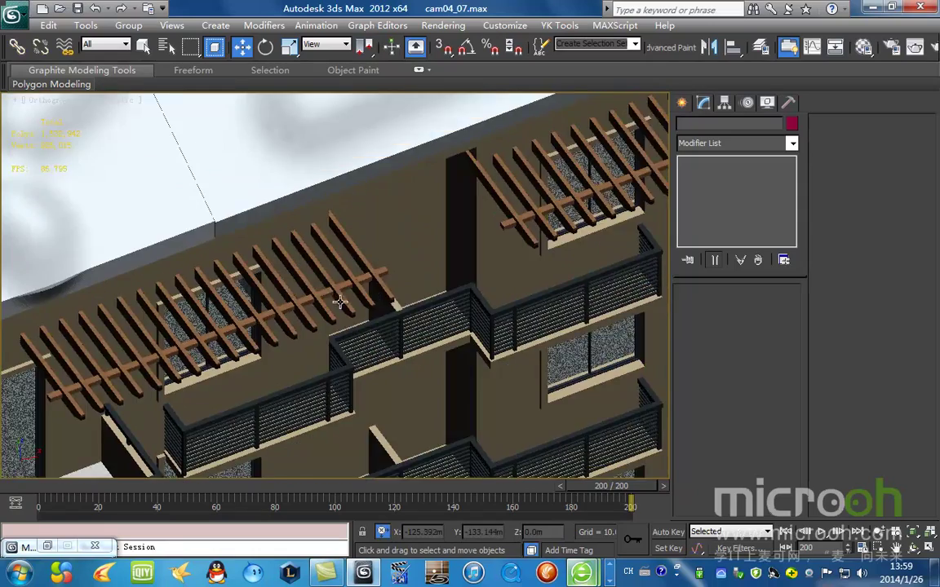
pyautogui.press('F3')
pyautogui.click(377, 277)
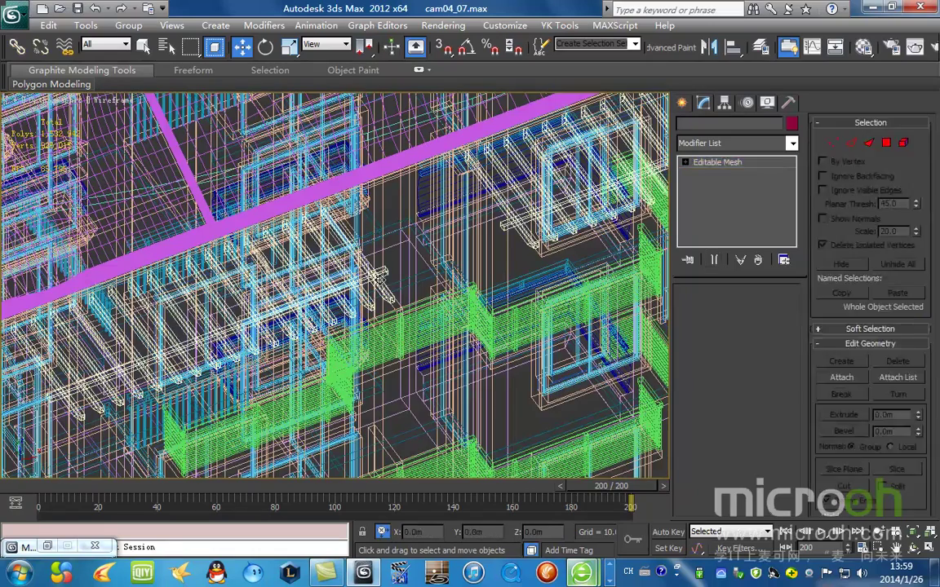
pyautogui.scroll(-6, 376, 278)
pyautogui.hotkey('alt', 'q')
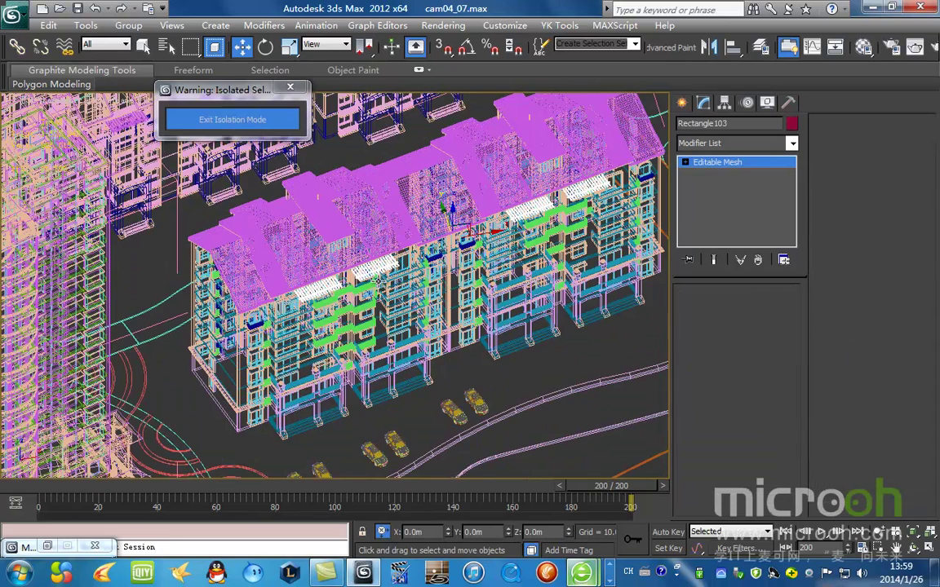
# Reselect the isolated pergola object and inspect its Object Properties in the Top view, leaving them unchanged.
pyautogui.click(459, 348)
pyautogui.scroll(2, 510, 274)
pyautogui.moveTo(625, 242); pyautogui.dragTo(555, 147)
pyautogui.press('t')
pyautogui.rightClick(480, 183)
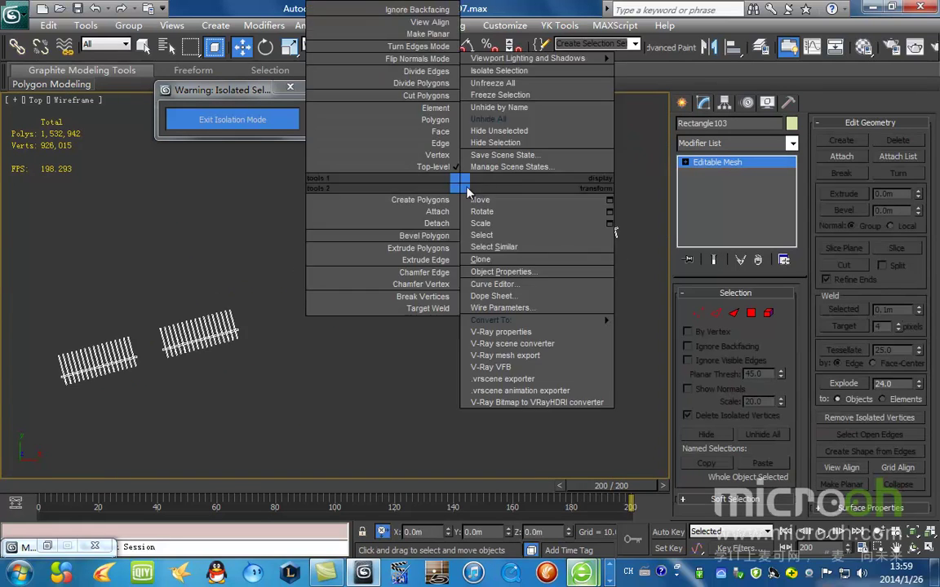
pyautogui.click(485, 246)
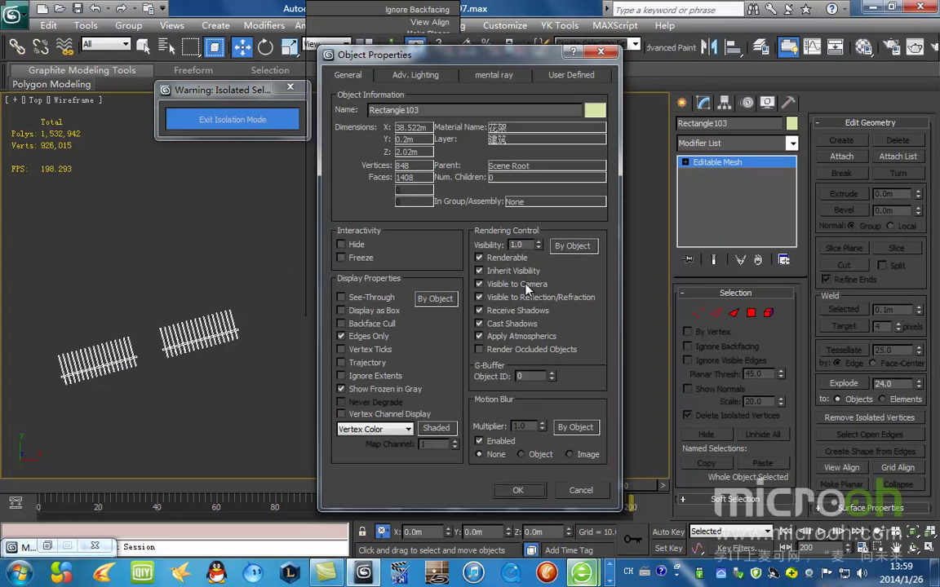
pyautogui.click(582, 492)
# Detach the right-hand pair of pergolas in the Top view from the mesh as a separate object.
pyautogui.click(363, 316)
pyautogui.moveTo(512, 320); pyautogui.dragTo(396, 174)
pyautogui.click(768, 312)
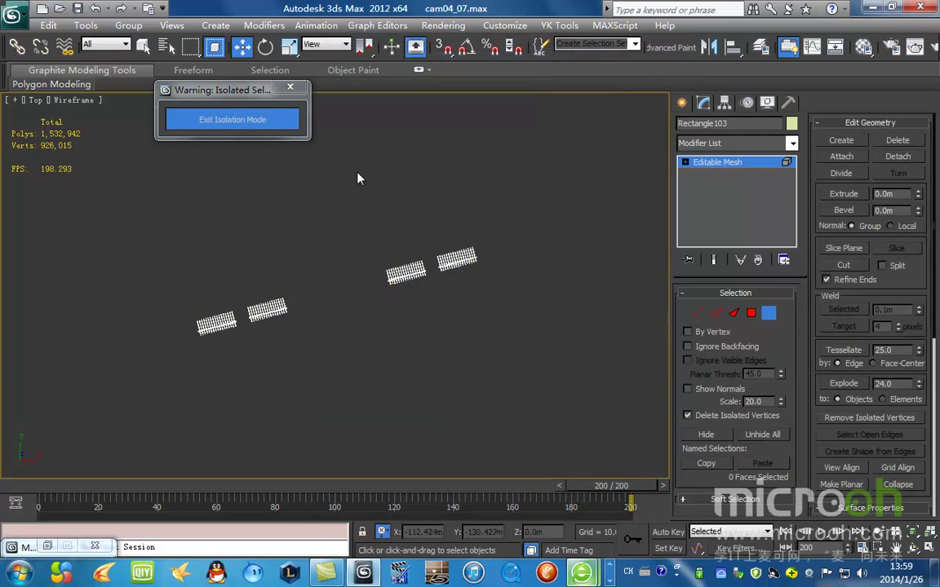
pyautogui.moveTo(321, 155); pyautogui.dragTo(541, 344)
pyautogui.click(897, 156)
pyautogui.click(518, 294)
pyautogui.click(684, 163)
pyautogui.click(715, 164)
pyautogui.click(560, 192)
# Select both pergola objects and centre their pivots to the objects.
pyautogui.hotkey('ctrl', 'a')
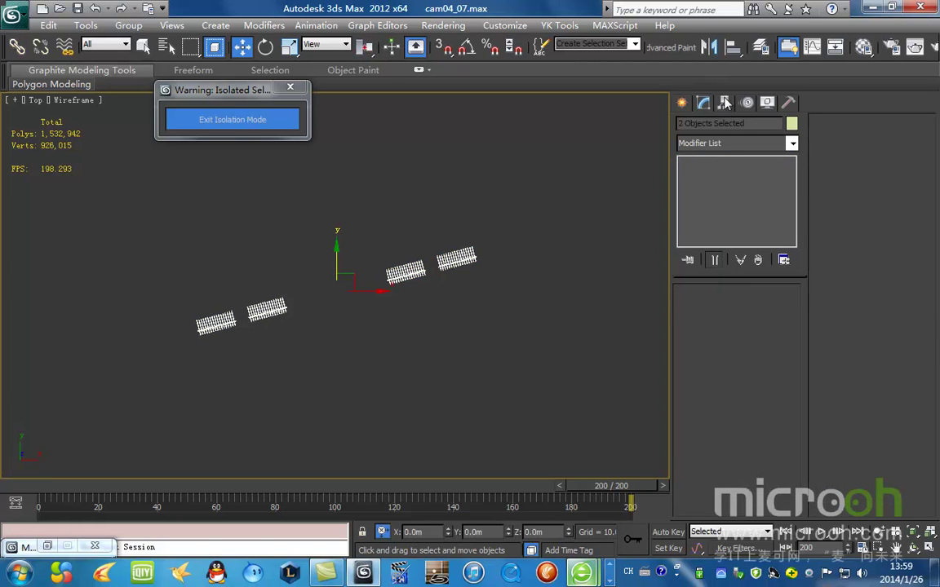
pyautogui.click(724, 102)
pyautogui.click(737, 195)
pyautogui.click(752, 274)
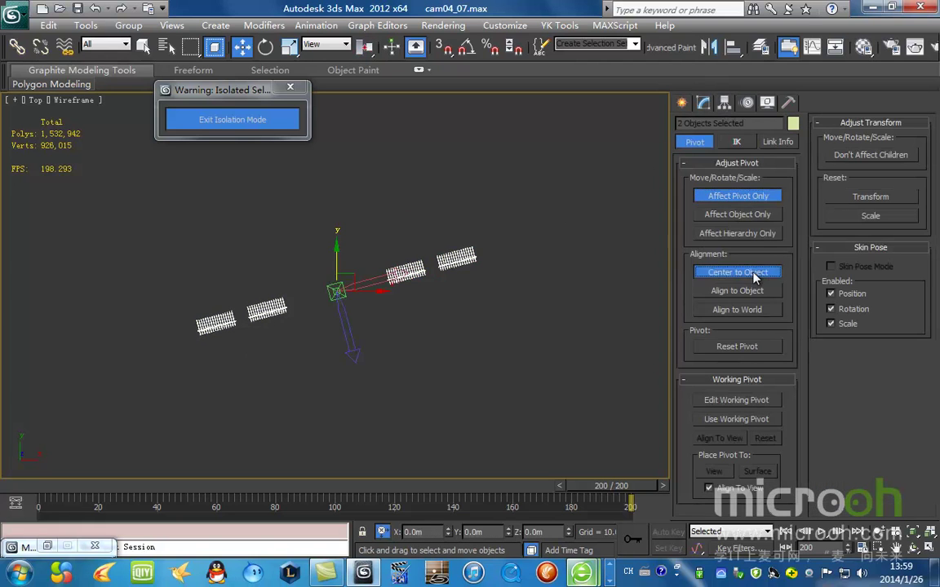
pyautogui.click(682, 104)
# Select only the left-hand pair of pergolas and frame it in an angled orthographic view.
pyautogui.click(305, 385)
pyautogui.click(276, 308)
pyautogui.keyDown('alt'); pyautogui.moveTo(333, 303); pyautogui.dragTo(419, 280, button='middle'); pyautogui.keyUp('alt')
pyautogui.press('z')
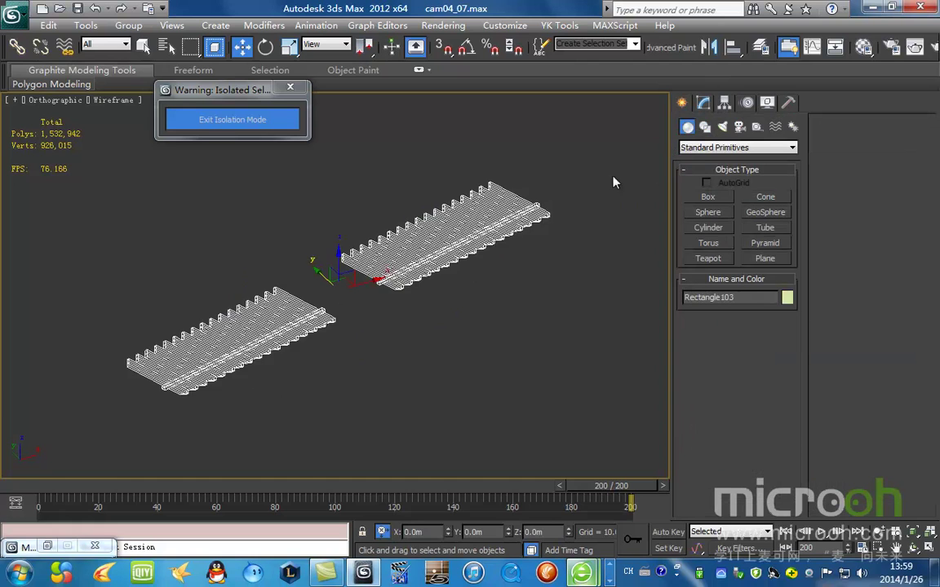
# Select both pergola objects together and change their wireframe colour to magenta.
pyautogui.scroll(-4, 408, 414)
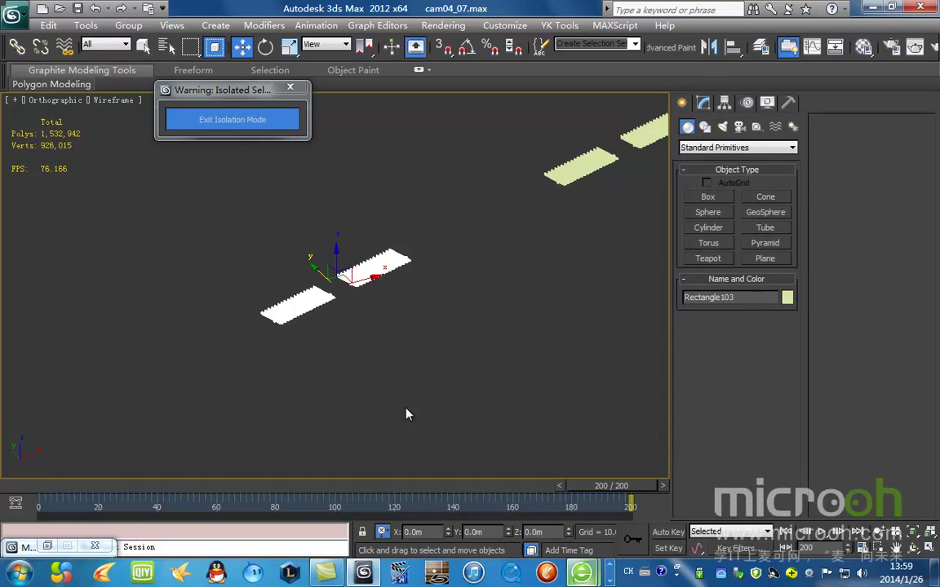
pyautogui.click(597, 228)
pyautogui.scroll(-4, 410, 319)
pyautogui.moveTo(545, 149); pyautogui.dragTo(314, 316)
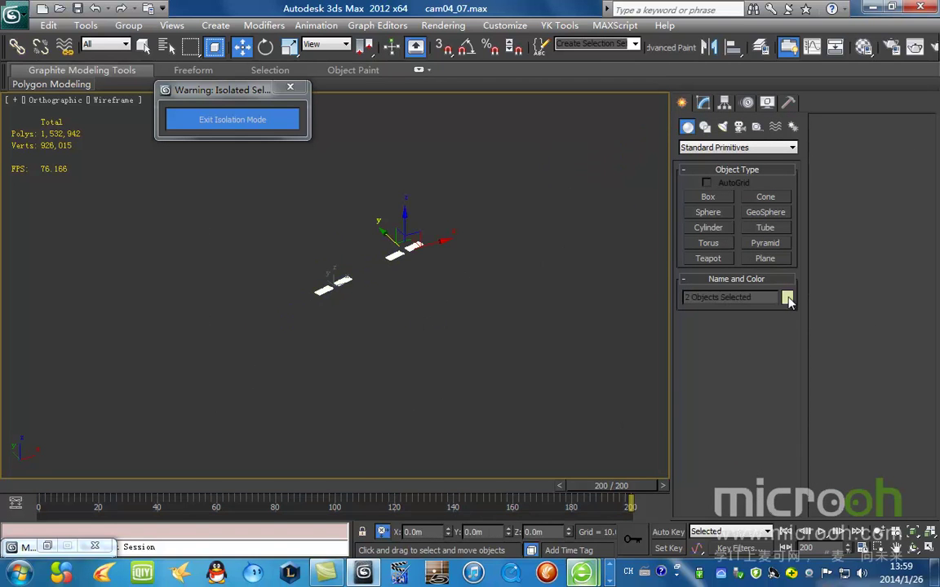
pyautogui.click(787, 299)
pyautogui.click(528, 232)
pyautogui.click(499, 332)
pyautogui.click(563, 325)
# Frame the left-hand pair of pergolas in Realistic shading and move the isolation window clear of them.
pyautogui.scroll(2, 342, 283)
pyautogui.moveTo(340, 281); pyautogui.dragTo(373, 320, button='middle')
pyautogui.scroll(1, 373, 320)
pyautogui.moveTo(414, 349); pyautogui.dragTo(389, 315, button='middle')
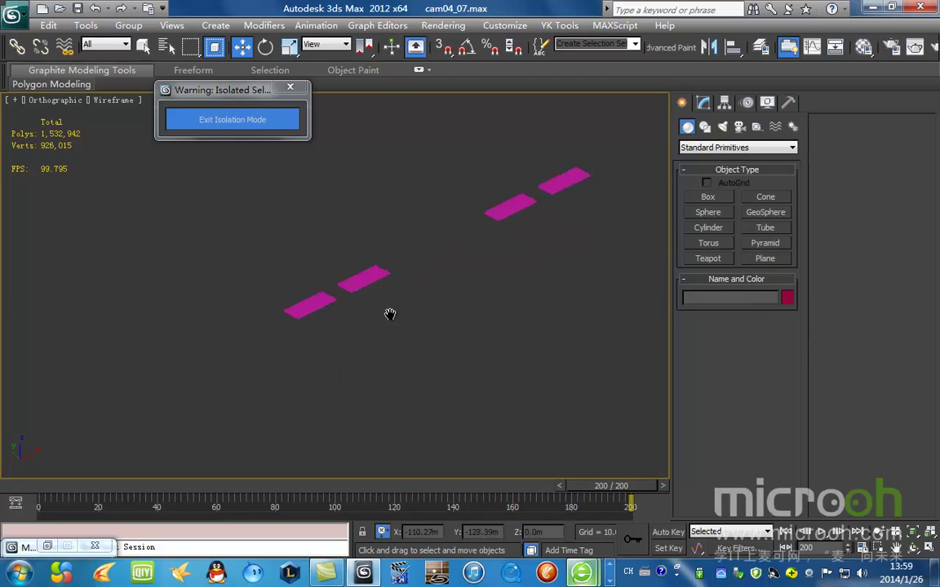
pyautogui.scroll(5, 374, 331)
pyautogui.press('F3')
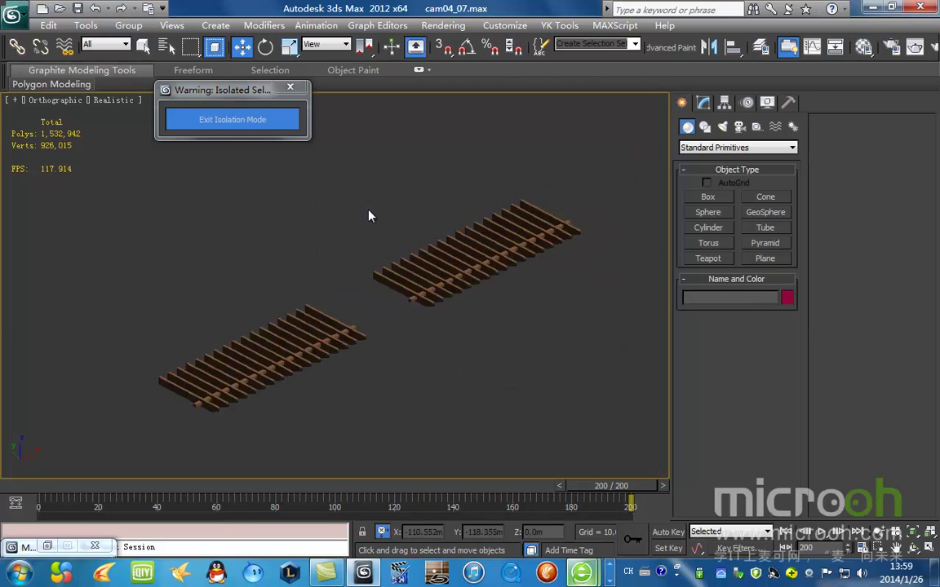
pyautogui.moveTo(235, 88); pyautogui.dragTo(125, 169)
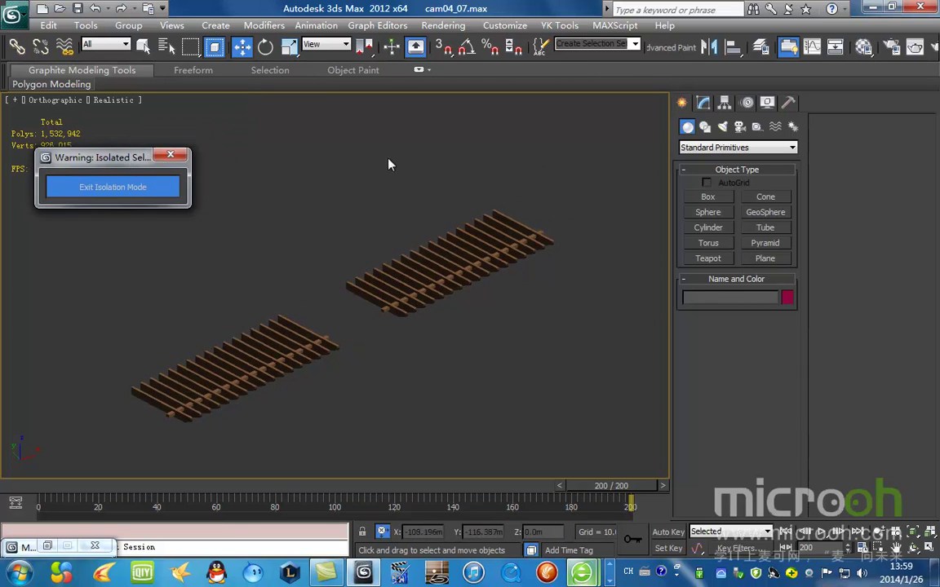
pyautogui.moveTo(465, 157); pyautogui.dragTo(508, 124, button='middle')
# Run the 表面生成雪 script from the 脚本 scripts folder.
pyautogui.click(614, 25)
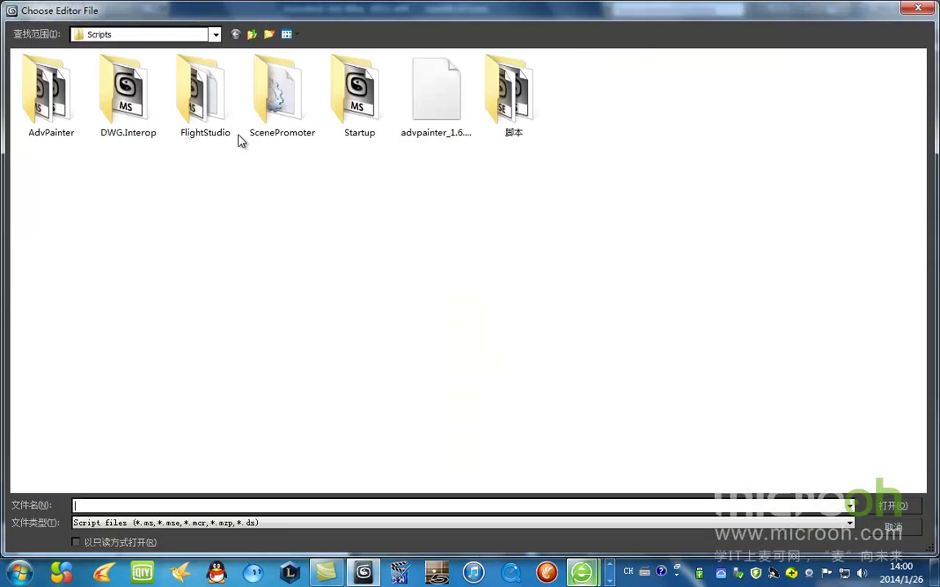
pyautogui.doubleClick(495, 98)
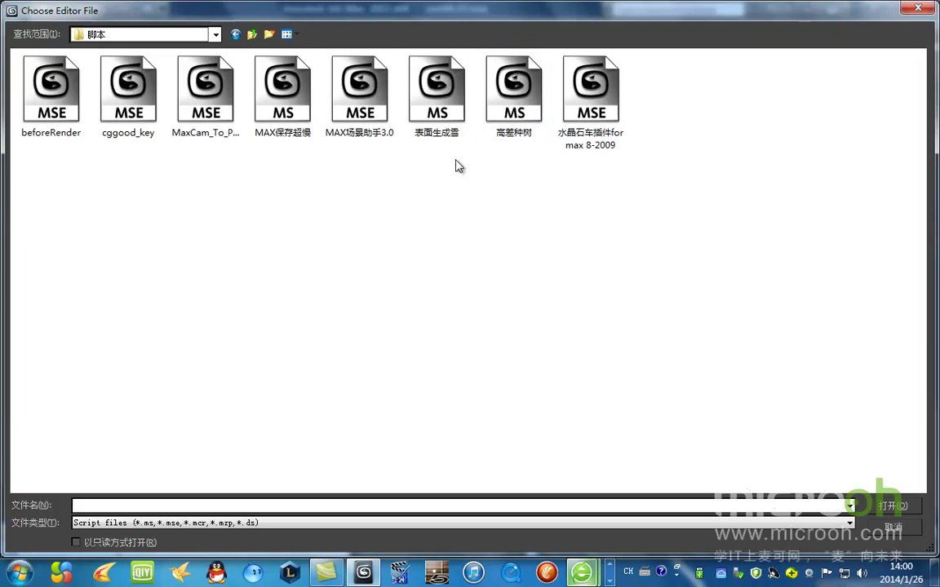
pyautogui.doubleClick(436, 91)
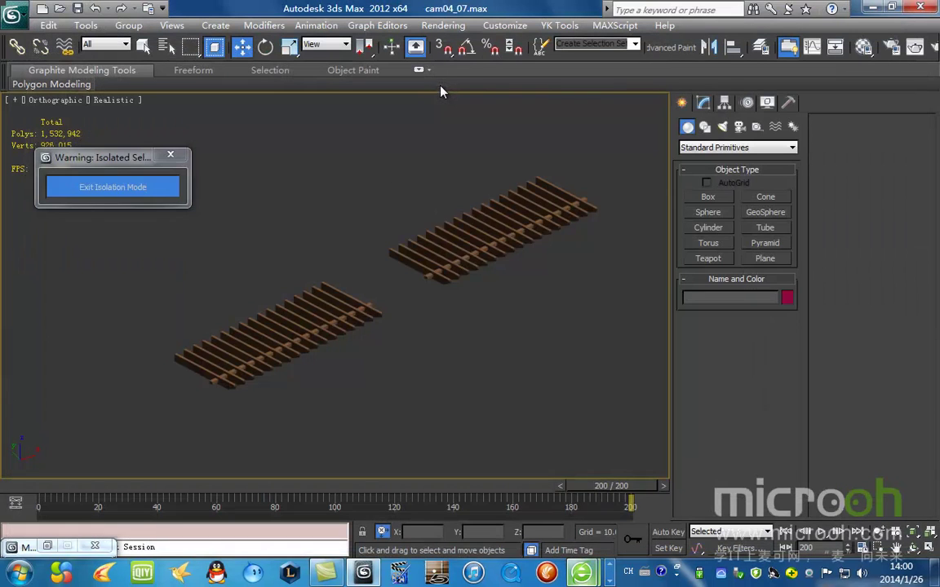
# Select the left-hand pair of pergolas and generate snow on it with the snow generator's default settings.
pyautogui.moveTo(438, 198); pyautogui.dragTo(150, 296)
pyautogui.scroll(-3, 431, 214)
pyautogui.scroll(3, 335, 244)
pyautogui.click(334, 247)
pyautogui.scroll(-2, 368, 245)
pyautogui.scroll(3, 351, 269)
pyautogui.moveTo(163, 297); pyautogui.dragTo(158, 237)
pyautogui.moveTo(380, 221); pyautogui.dragTo(311, 277, button='middle')
pyautogui.click(174, 369)
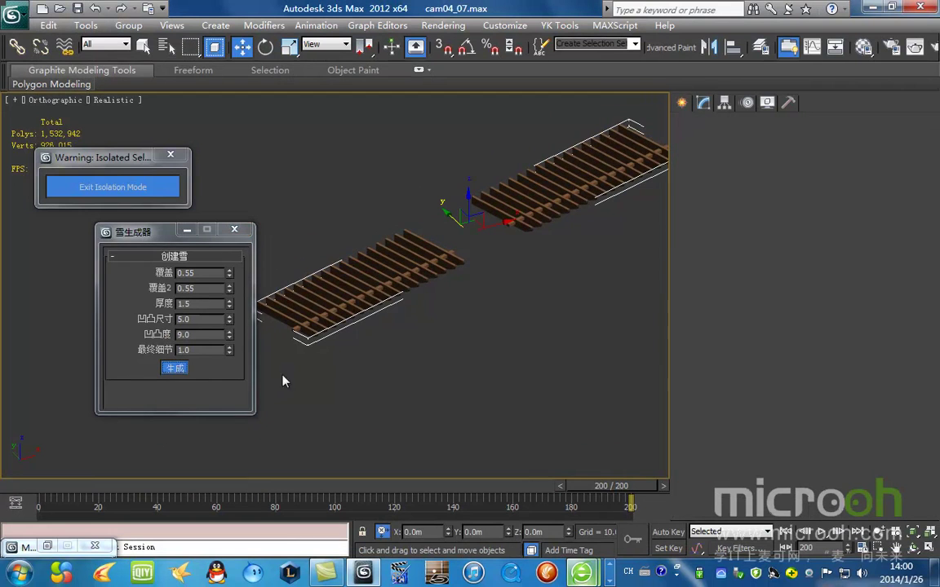
# Assign the 雪 material to the generated snow and clear the editor and generator windows out of the way.
pyautogui.moveTo(443, 296); pyautogui.dragTo(461, 307, button='middle')
pyautogui.press('m')
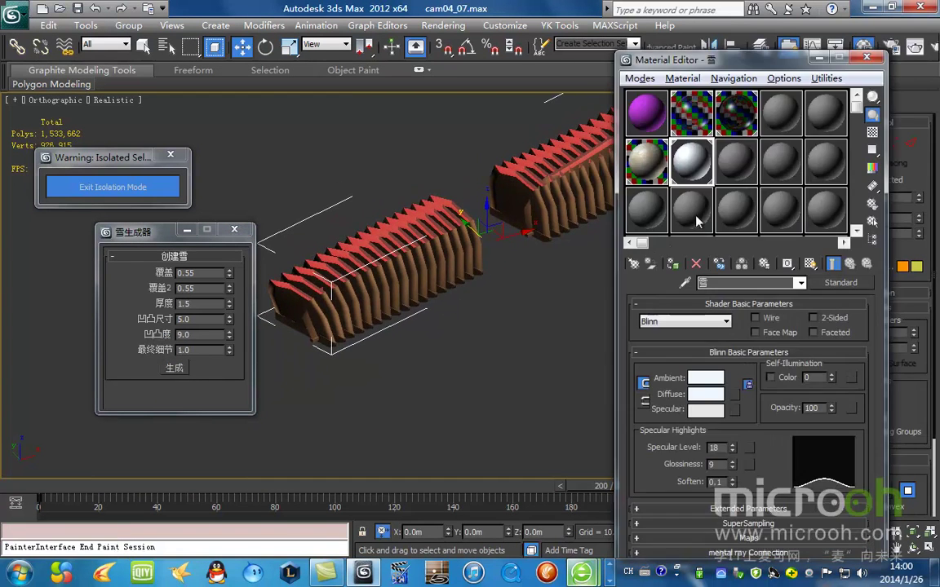
pyautogui.click(674, 266)
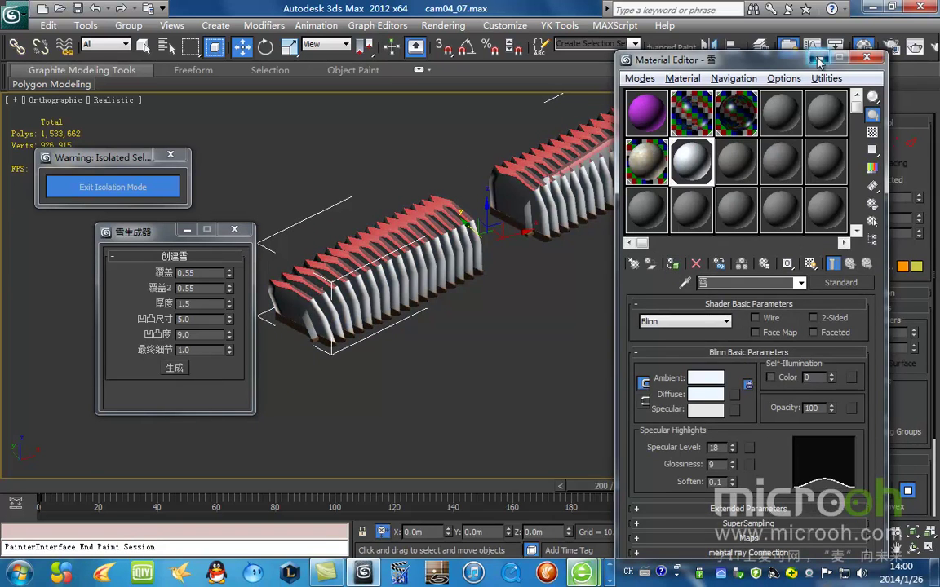
pyautogui.click(817, 59)
pyautogui.moveTo(169, 235); pyautogui.dragTo(108, 245)
# Reduce the snow's Face Extrude amount until it forms a thin layer on the left-hand pergolas' slats.
pyautogui.moveTo(384, 273); pyautogui.dragTo(436, 328, button='middle')
pyautogui.scroll(3, 453, 304)
pyautogui.click(739, 186)
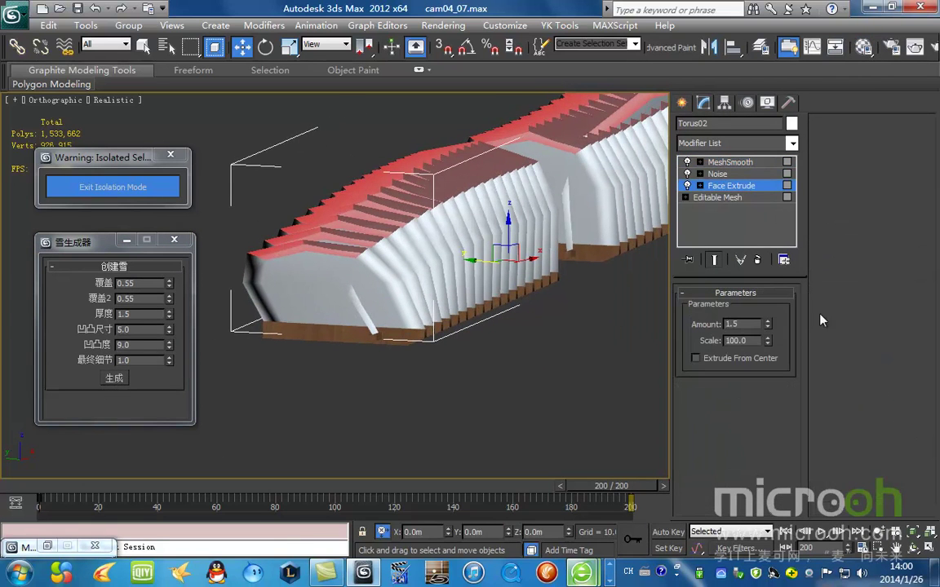
pyautogui.moveTo(768, 326); pyautogui.dragTo(766, 358)
pyautogui.rightClick(767, 358)
pyautogui.keyDown('alt'); pyautogui.moveTo(564, 349); pyautogui.dragTo(639, 246, button='middle'); pyautogui.keyUp('alt')
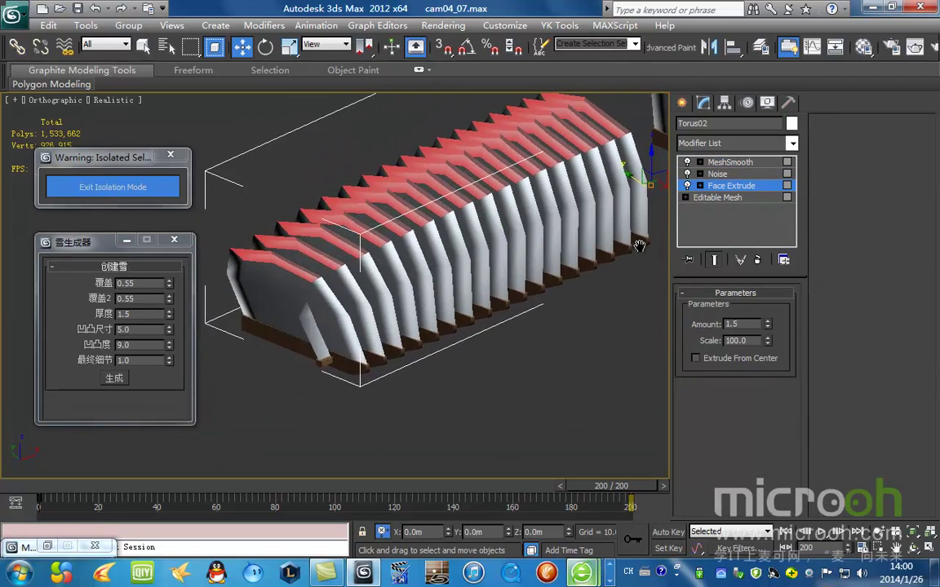
pyautogui.moveTo(767, 325); pyautogui.dragTo(755, 393)
# Examine the snow layer along the left-hand pergolas in wireframe and shaded display.
pyautogui.moveTo(525, 295); pyautogui.dragTo(422, 308, button='middle')
pyautogui.scroll(-3, 422, 308)
pyautogui.moveTo(521, 213); pyautogui.dragTo(388, 289, button='middle')
pyautogui.scroll(5, 387, 289)
pyautogui.moveTo(493, 280)
pyautogui.mouseDown(button='middle')
pyautogui.moveTo(364, 286)
pyautogui.moveTo(332, 307)
pyautogui.moveTo(342, 343)
pyautogui.moveTo(583, 294)
pyautogui.mouseUp(button='middle')
pyautogui.press('F3')
pyautogui.scroll(-3, 365, 286)
pyautogui.press('F3')
pyautogui.keyDown('alt'); pyautogui.moveTo(476, 318); pyautogui.dragTo(530, 261, button='middle'); pyautogui.keyUp('alt')
# Set the Noise strength of the left-hand snow to 0.77 m along Y and 0 m along Z.
pyautogui.click(730, 162)
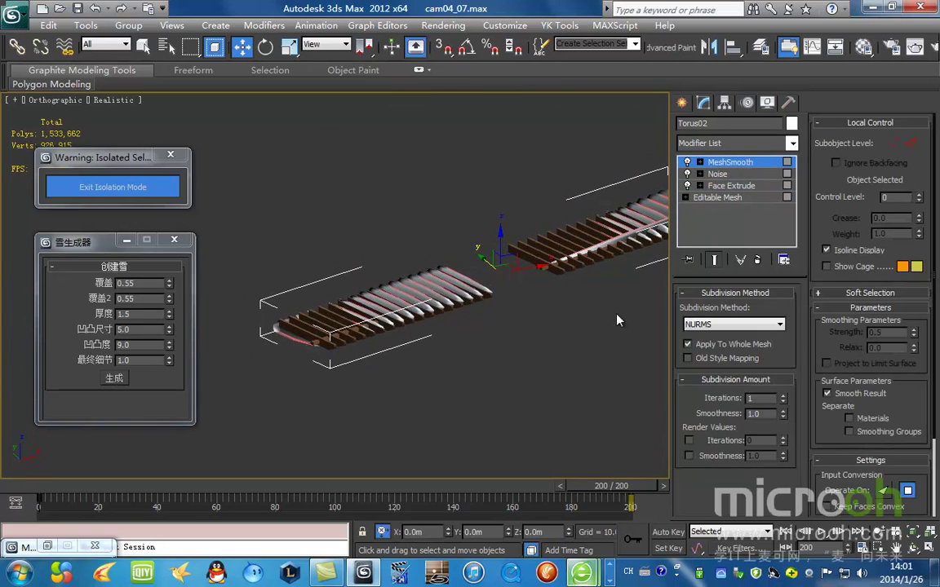
pyautogui.click(734, 175)
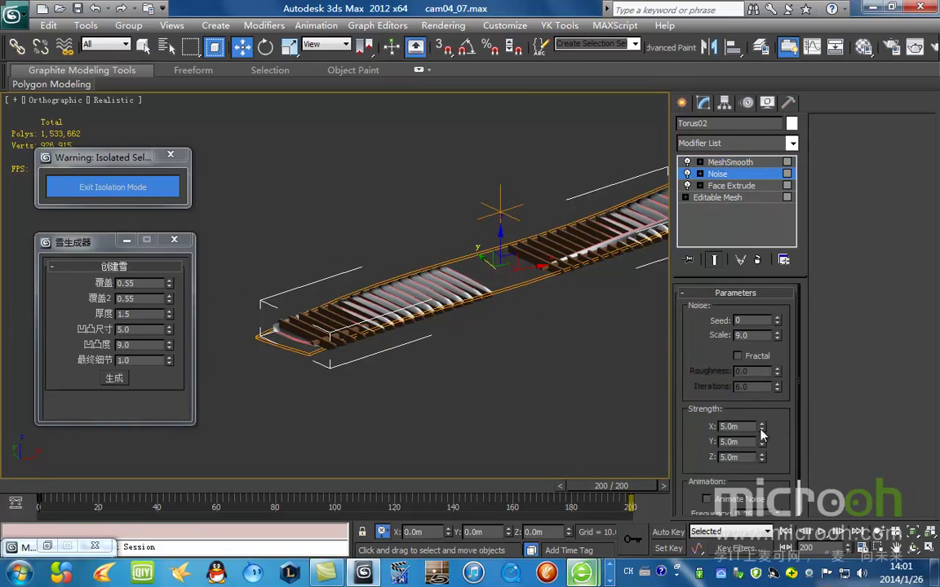
pyautogui.press('t')
pyautogui.keyDown('alt'); pyautogui.moveTo(464, 325); pyautogui.dragTo(600, 361, button='middle'); pyautogui.keyUp('alt')
pyautogui.moveTo(760, 444); pyautogui.dragTo(735, 520)
pyautogui.scroll(3, 489, 440)
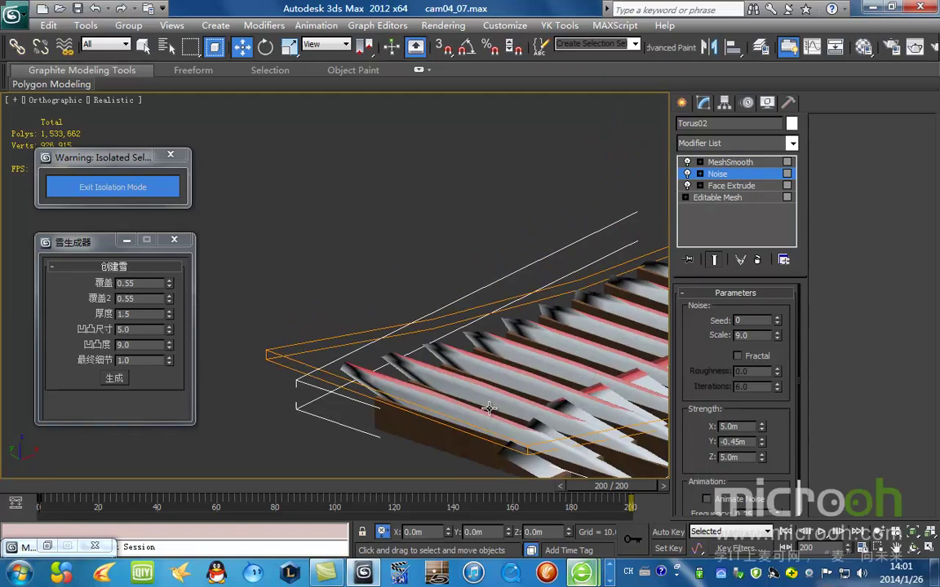
pyautogui.scroll(3, 450, 349)
pyautogui.moveTo(761, 446); pyautogui.dragTo(747, 349)
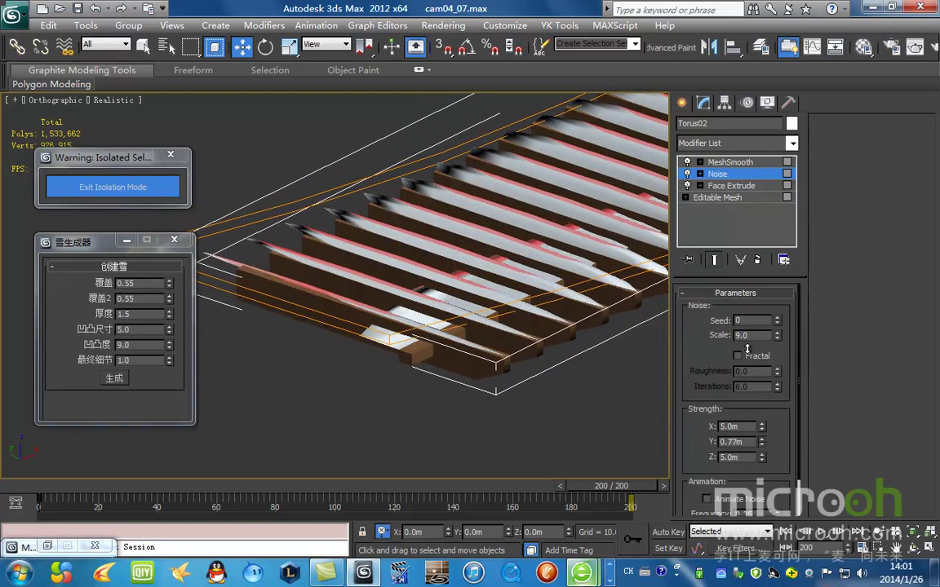
pyautogui.moveTo(760, 463); pyautogui.dragTo(749, 527)
# Raise the Noise strength of the left-hand snow along X to 7.3 m.
pyautogui.scroll(-5, 442, 325)
pyautogui.scroll(2, 442, 324)
pyautogui.moveTo(489, 273); pyautogui.dragTo(421, 309, button='middle')
pyautogui.scroll(-4, 421, 308)
pyautogui.scroll(5, 520, 186)
pyautogui.moveTo(520, 186); pyautogui.dragTo(643, 240, button='middle')
pyautogui.press('F3')
pyautogui.scroll(-4, 419, 315)
pyautogui.press('F3')
pyautogui.moveTo(763, 429)
pyautogui.mouseDown()
pyautogui.moveTo(757, 187)
pyautogui.moveTo(721, 484)
pyautogui.moveTo(691, 394)
pyautogui.mouseUp()
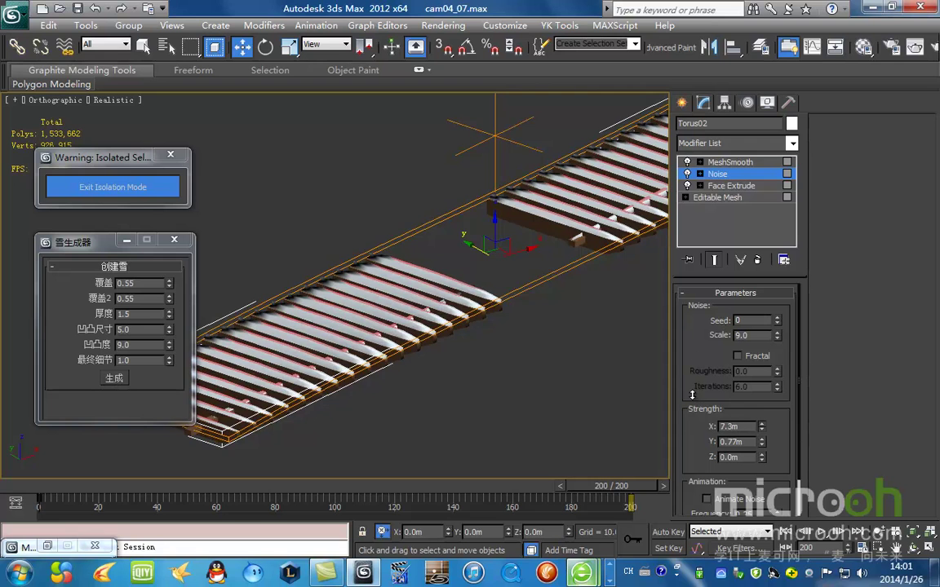
# Return the left-hand snow to its MeshSmooth level, deselect it and examine its coverage from several angles.
pyautogui.scroll(-5, 468, 231)
pyautogui.keyDown('alt'); pyautogui.moveTo(506, 226); pyautogui.dragTo(469, 280, button='middle'); pyautogui.keyUp('alt')
pyautogui.scroll(6, 469, 222)
pyautogui.scroll(-8, 469, 280)
pyautogui.keyDown('alt'); pyautogui.moveTo(424, 308); pyautogui.dragTo(569, 267, button='middle'); pyautogui.keyUp('alt')
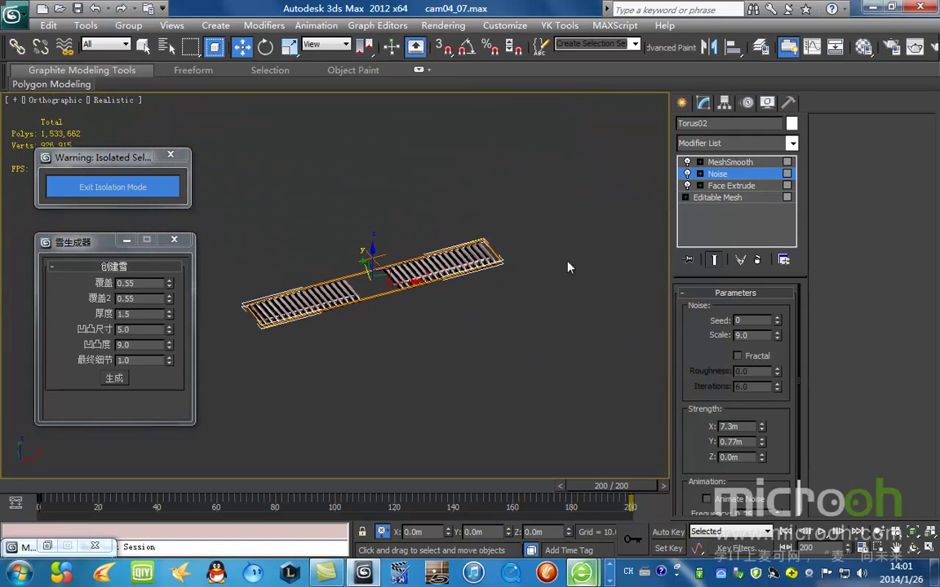
pyautogui.click(743, 163)
pyautogui.click(522, 179)
pyautogui.scroll(6, 386, 275)
pyautogui.press('F3')
pyautogui.moveTo(399, 301); pyautogui.dragTo(481, 255, button='middle')
pyautogui.press('F3')
pyautogui.scroll(-7, 478, 275)
pyautogui.moveTo(459, 289)
pyautogui.keyDown('alt'); pyautogui.mouseDown(button='middle')
pyautogui.moveTo(523, 255)
pyautogui.moveTo(495, 273)
pyautogui.mouseUp(button='middle'); pyautogui.keyUp('alt')
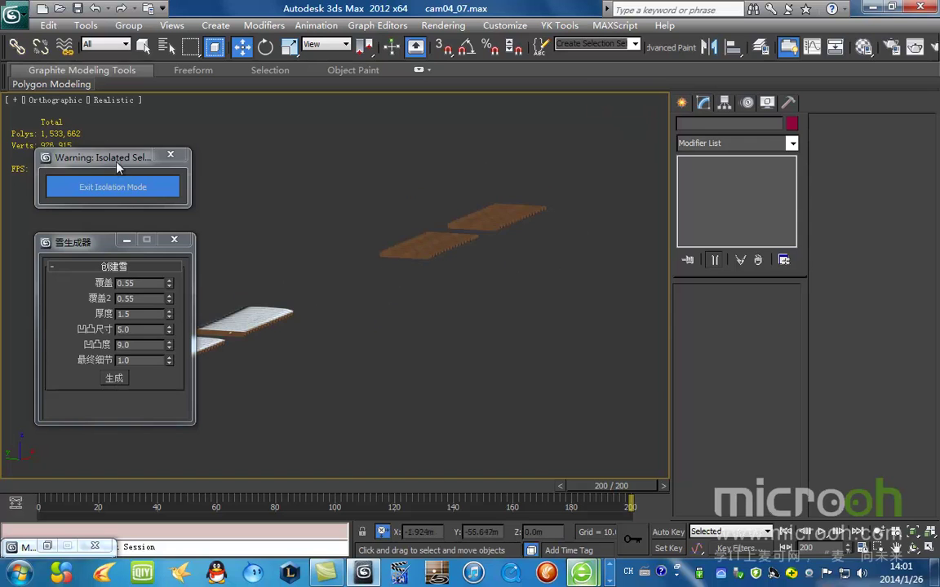
# Move the floating windows aside, select the right-hand pair of pergolas and generate snow on it with the default settings.
pyautogui.moveTo(116, 159); pyautogui.dragTo(801, 272)
pyautogui.moveTo(82, 243); pyautogui.dragTo(544, 168)
pyautogui.click(440, 242)
pyautogui.press('t')
pyautogui.scroll(-4, 425, 278)
pyautogui.keyDown('alt'); pyautogui.moveTo(425, 280); pyautogui.dragTo(457, 293, button='middle'); pyautogui.keyUp('alt')
pyautogui.click(578, 303)
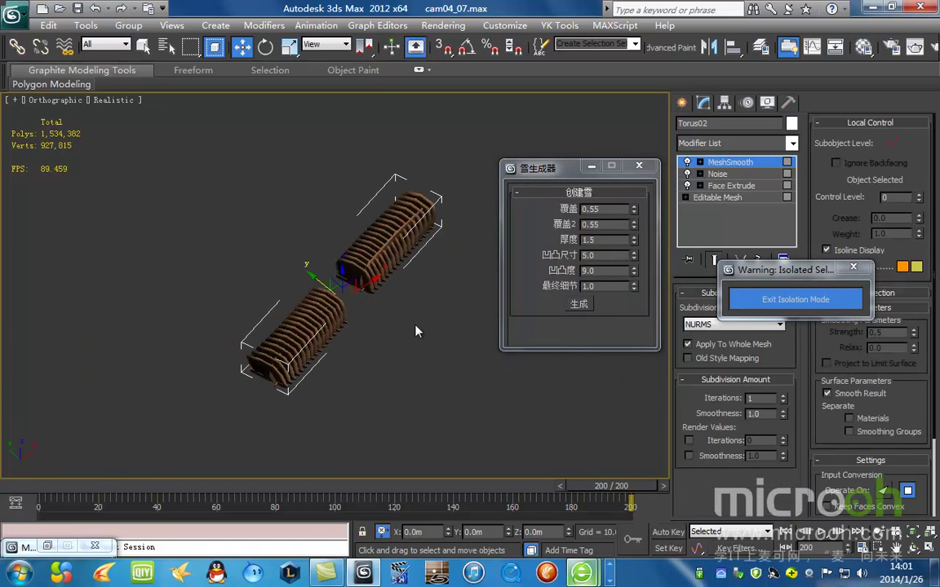
# Assign the 雪 material to the snow on the right-hand pergolas and minimise the material editor.
pyautogui.keyDown('alt'); pyautogui.moveTo(390, 307); pyautogui.dragTo(332, 272, button='middle'); pyautogui.keyUp('alt')
pyautogui.scroll(3, 332, 273)
pyautogui.press('m')
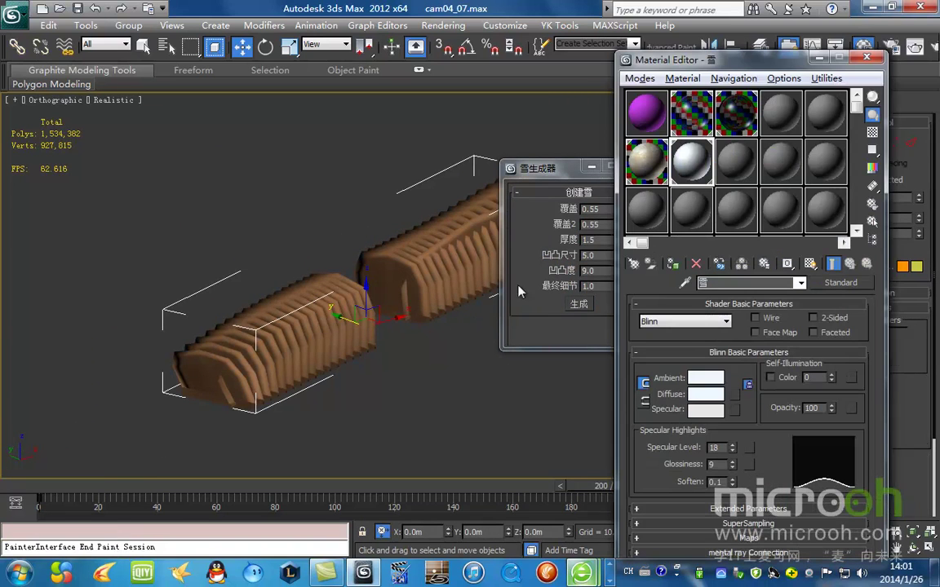
pyautogui.click(671, 266)
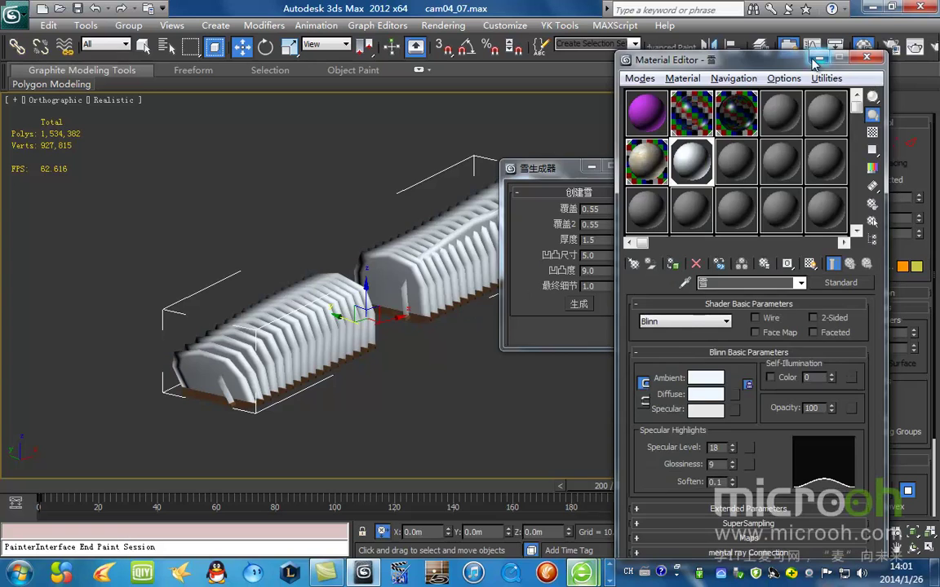
pyautogui.click(816, 58)
# Move the generator and isolation windows clear of the view and modifier settings, and frame the right-hand pergolas.
pyautogui.moveTo(504, 170); pyautogui.dragTo(502, 377)
pyautogui.scroll(-3, 416, 313)
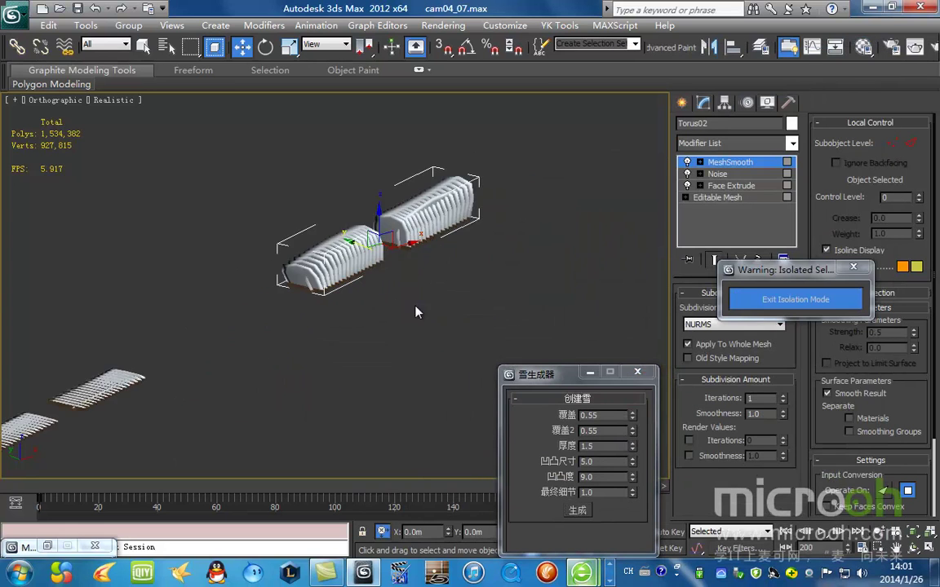
pyautogui.moveTo(416, 313); pyautogui.dragTo(494, 277, button='middle')
pyautogui.moveTo(787, 271); pyautogui.dragTo(925, 319)
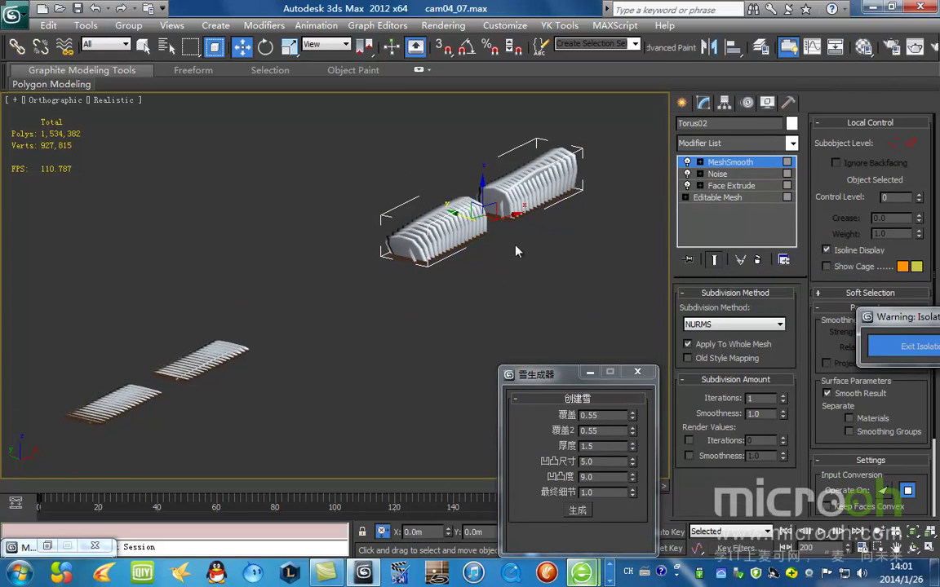
pyautogui.scroll(5, 516, 252)
# Set the Noise strength of the right-hand snow to 2 m along X, Y and Z.
pyautogui.click(717, 174)
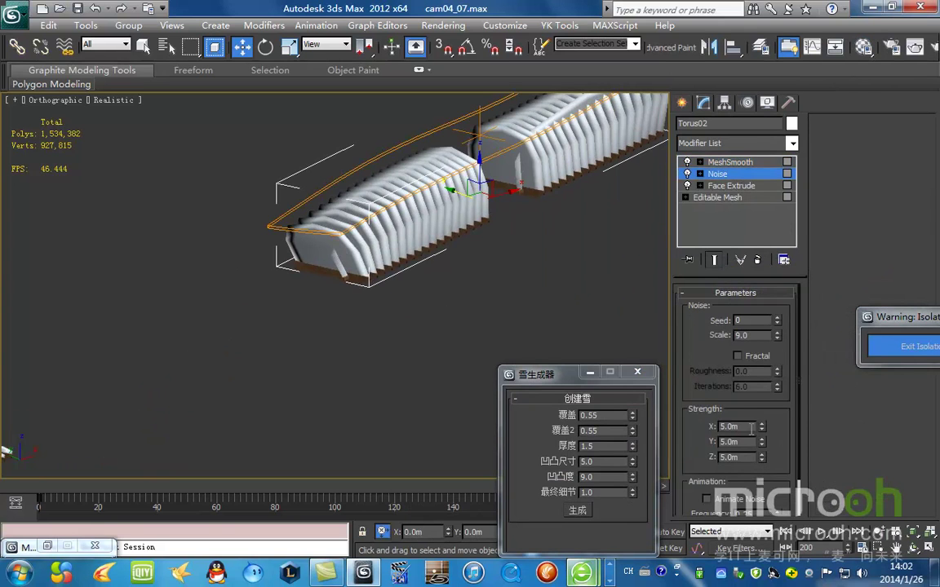
pyautogui.write('2')
pyautogui.press('Return')
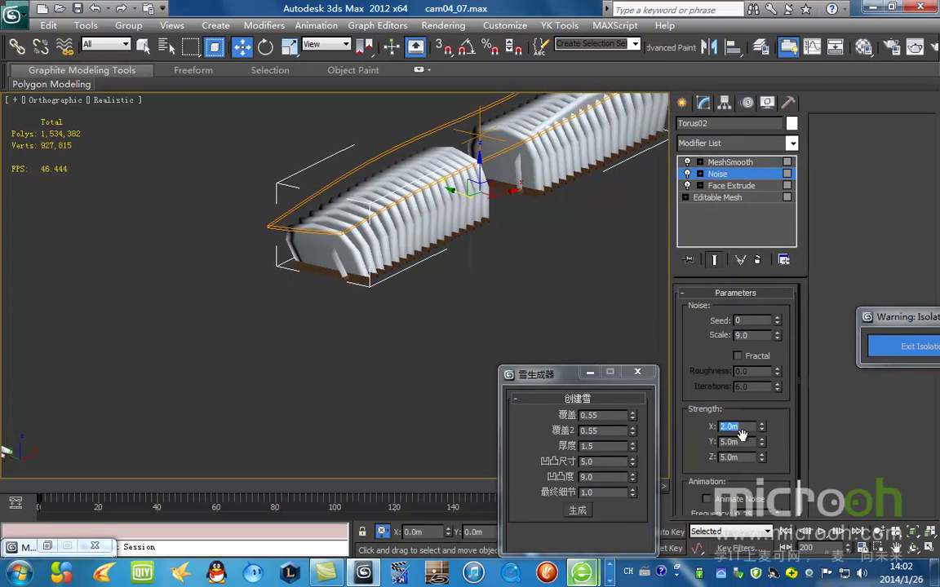
pyautogui.write('2')
pyautogui.press('Return')
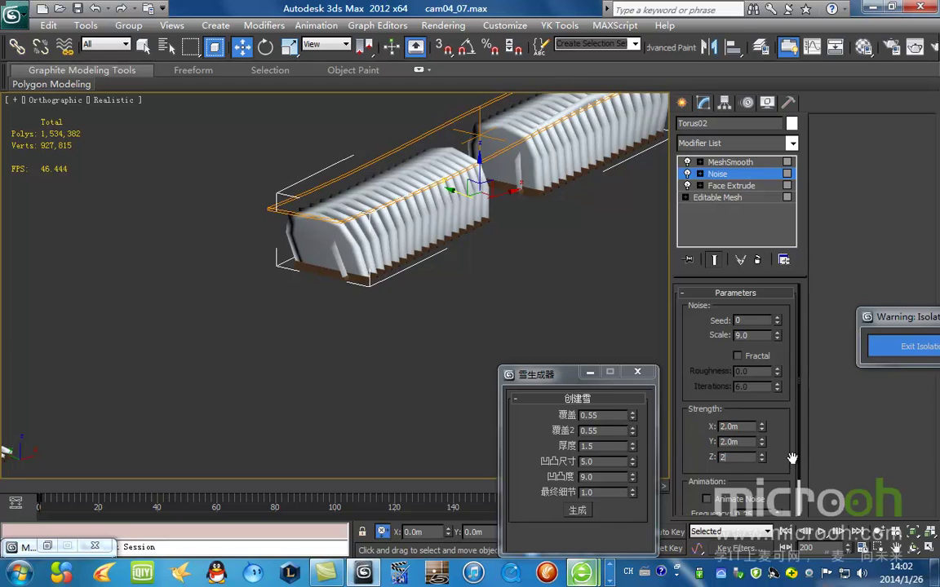
pyautogui.write('2')
pyautogui.press('Return')
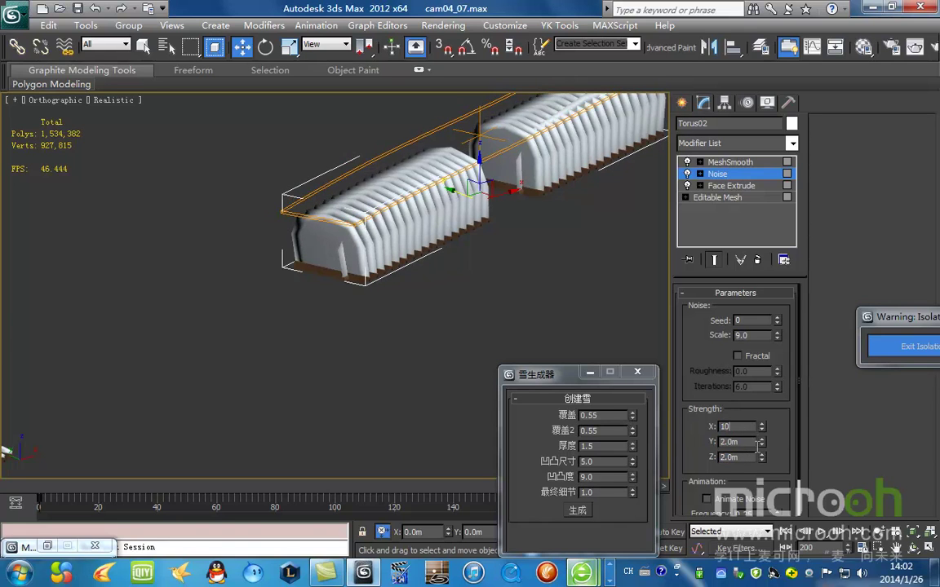
# Set the Noise strength of the right-hand snow to 1 m along X, Y and Z.
pyautogui.press('Tab')
pyautogui.press('Tab')
pyautogui.write('1')
pyautogui.press('Tab')
pyautogui.write('1')
pyautogui.press('Return')
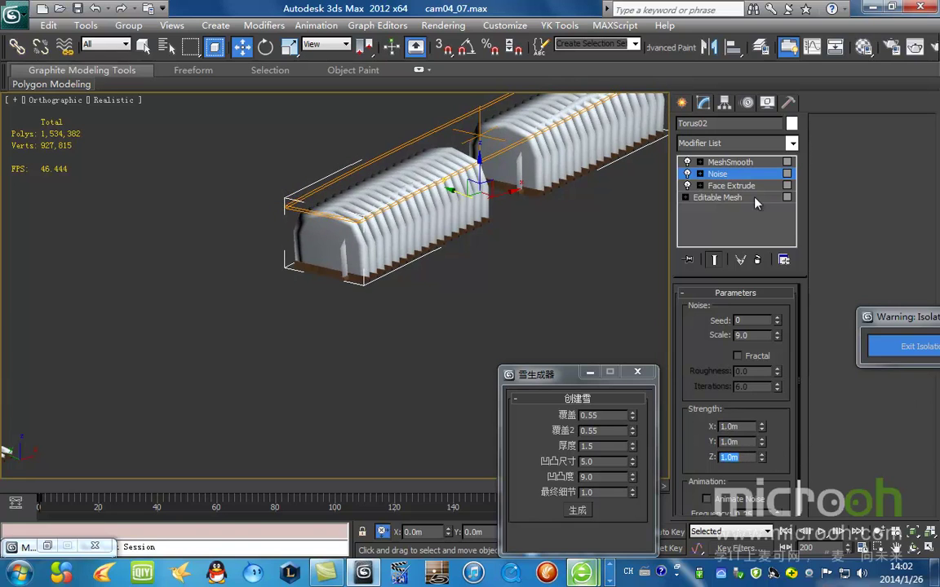
# Reduce the Face Extrude amount of the right-hand snow to 0.03 and check the layer on the slats.
pyautogui.click(751, 186)
pyautogui.doubleClick(748, 324)
pyautogui.write('0.5')
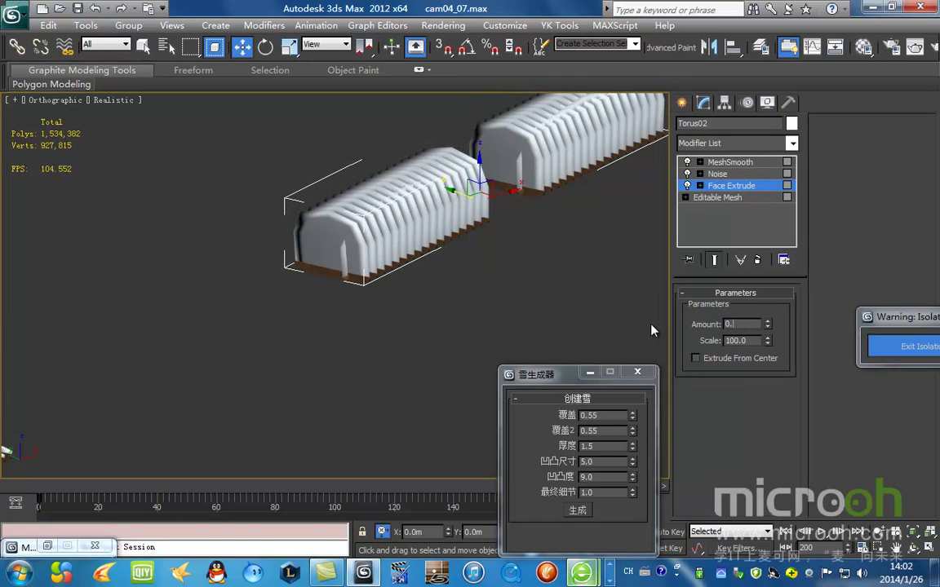
pyautogui.press('Return')
pyautogui.moveTo(767, 325); pyautogui.dragTo(769, 352)
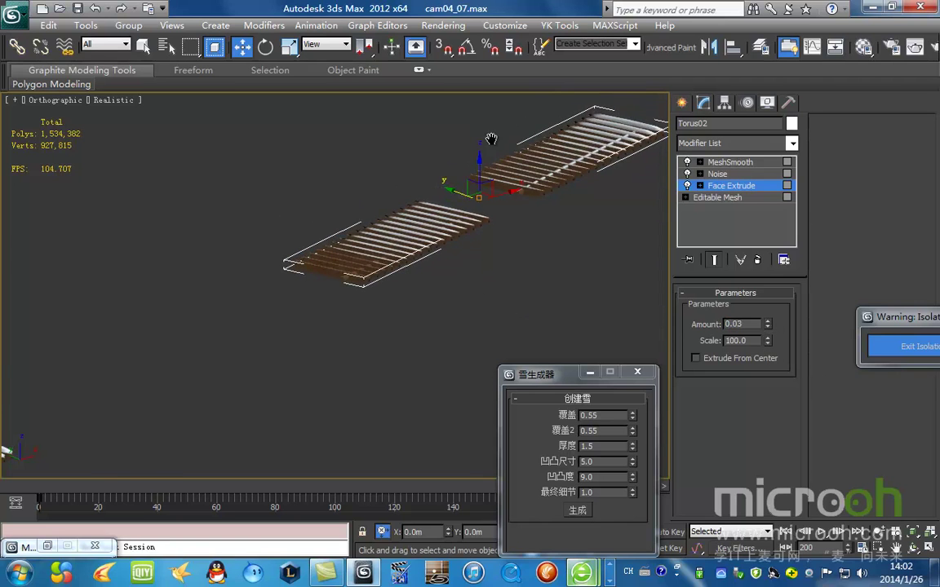
pyautogui.moveTo(491, 140); pyautogui.dragTo(392, 210, button='middle')
pyautogui.scroll(4, 393, 210)
pyautogui.scroll(-6, 393, 210)
pyautogui.click(485, 172)
pyautogui.moveTo(484, 172); pyautogui.dragTo(443, 229, button='middle')
pyautogui.scroll(2, 440, 358)
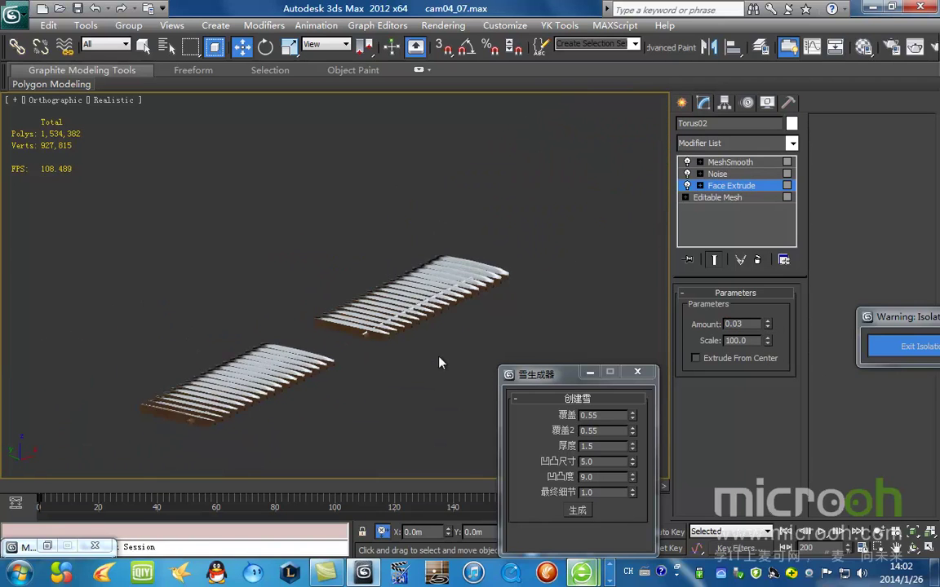
# Reselect the right-hand snow, lower its Face Extrude amount to 0.015 and view it from the Top.
pyautogui.click(435, 323)
pyautogui.click(731, 185)
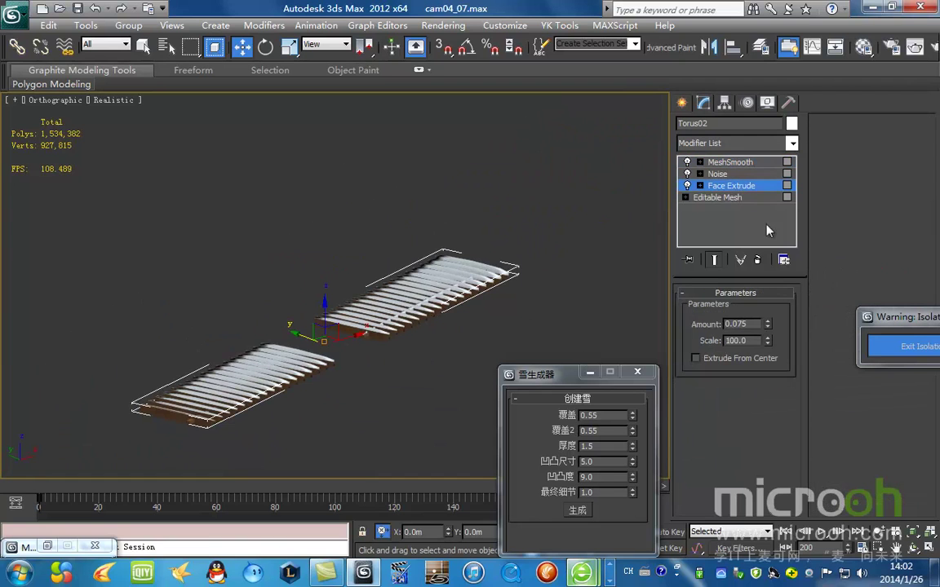
pyautogui.moveTo(766, 327)
pyautogui.mouseDown()
pyautogui.moveTo(768, 341)
pyautogui.moveTo(770, 333)
pyautogui.mouseUp()
pyautogui.press('t')
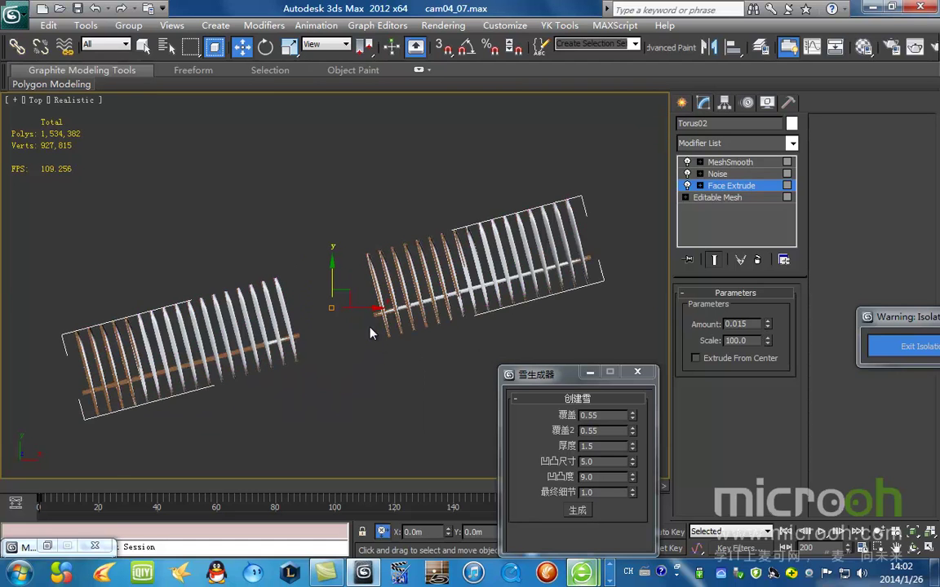
# Mirror the right-hand snow along X without cloning and rotate it to line up with the pergola slats.
pyautogui.click(709, 47)
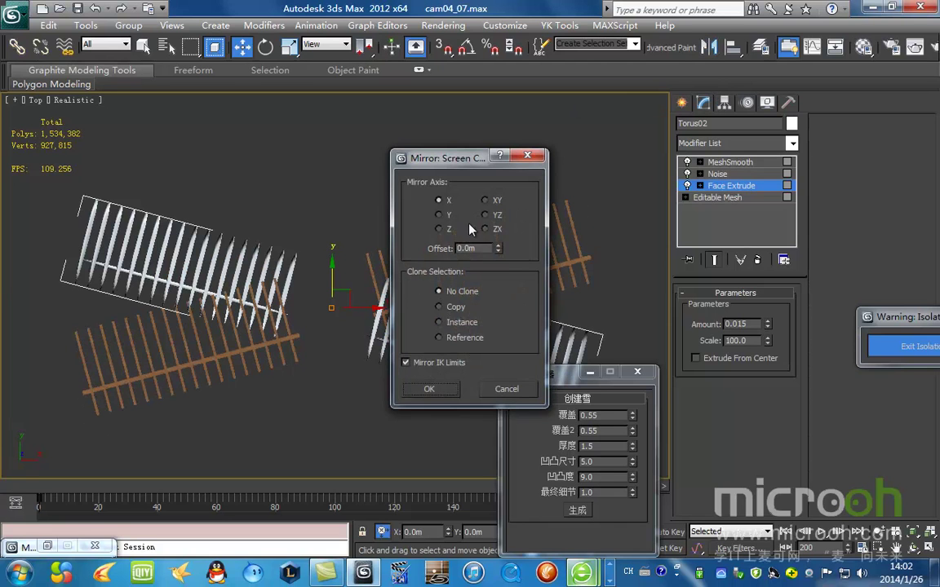
pyautogui.click(439, 391)
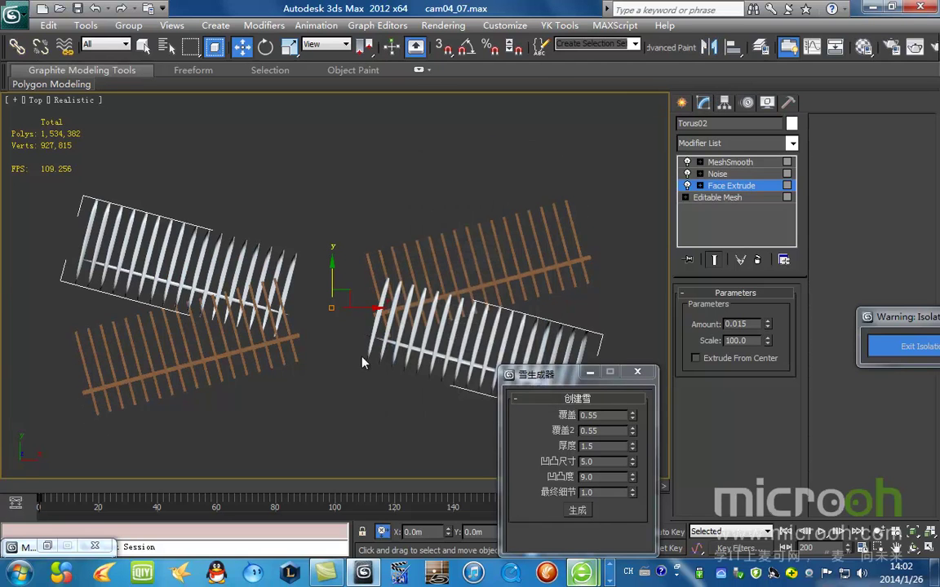
pyautogui.moveTo(369, 354); pyautogui.dragTo(386, 311, button='middle')
pyautogui.press('e')
pyautogui.moveTo(352, 229); pyautogui.dragTo(446, 422)
pyautogui.click(241, 51)
# Select the pergolas together with their snow layers and exit isolation mode.
pyautogui.scroll(-3, 325, 244)
pyautogui.keyDown('alt'); pyautogui.moveTo(323, 249); pyautogui.dragTo(486, 253, button='middle'); pyautogui.keyUp('alt')
pyautogui.scroll(3, 382, 349)
pyautogui.moveTo(459, 181); pyautogui.dragTo(204, 317)
pyautogui.press('z')
pyautogui.click(905, 347)
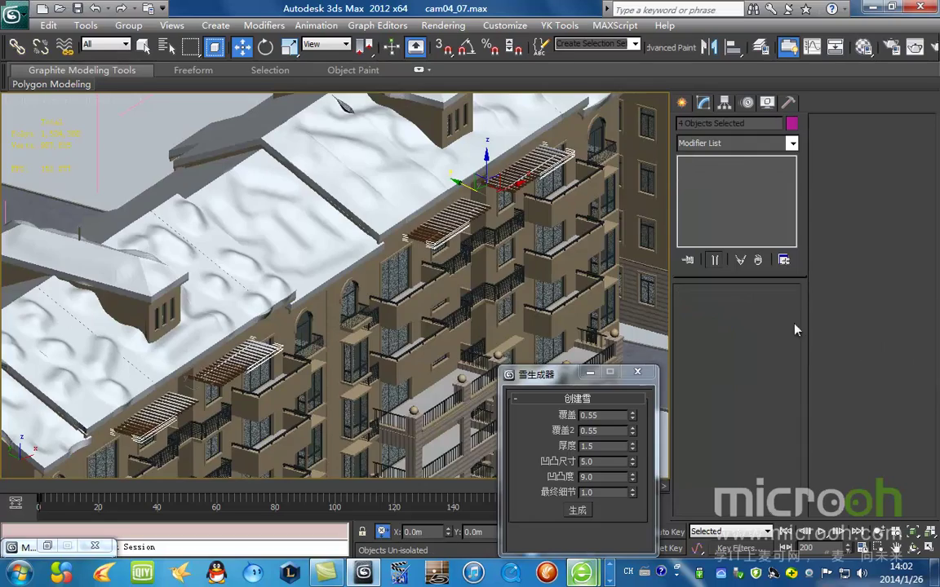
# Inspect the snow on the apartment's pergolas and facade, moving down to the parked cars.
pyautogui.moveTo(380, 341); pyautogui.dragTo(447, 132, button='middle')
pyautogui.scroll(-5, 405, 217)
pyautogui.scroll(7, 384, 328)
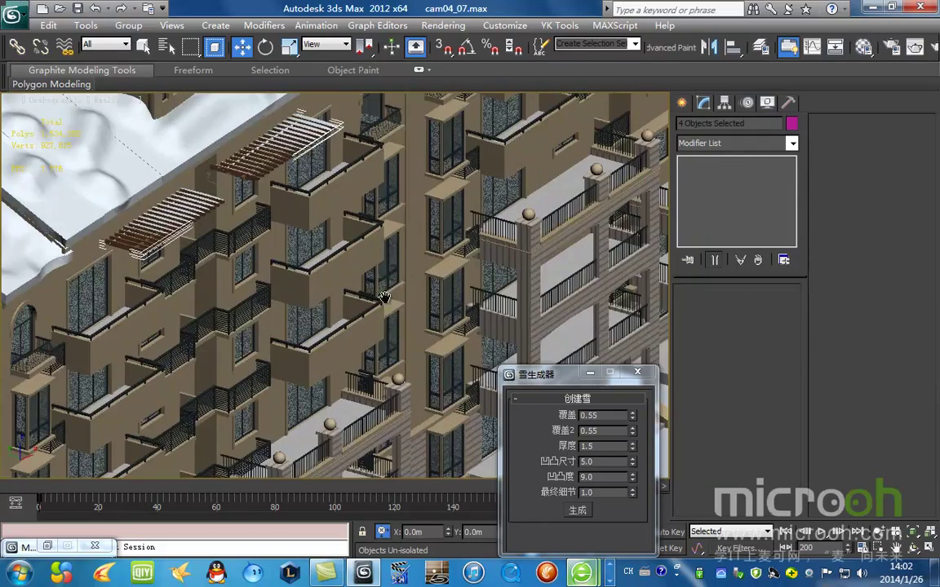
pyautogui.scroll(-6, 384, 297)
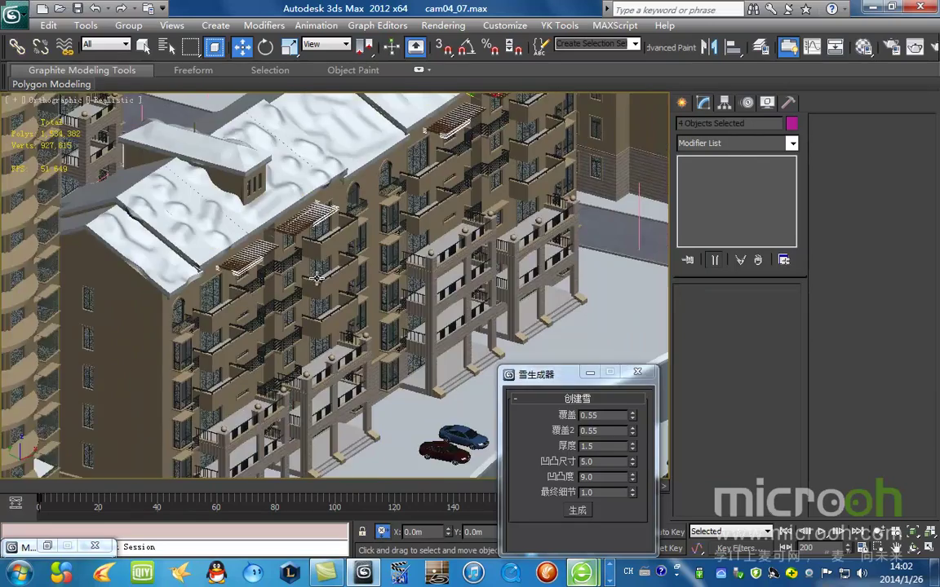
pyautogui.scroll(-2, 316, 279)
pyautogui.scroll(4, 390, 196)
pyautogui.moveTo(365, 235); pyautogui.dragTo(335, 158, button='middle')
pyautogui.moveTo(415, 341); pyautogui.dragTo(395, 172, button='middle')
pyautogui.scroll(4, 409, 253)
pyautogui.moveTo(480, 187); pyautogui.dragTo(309, 348, button='middle')
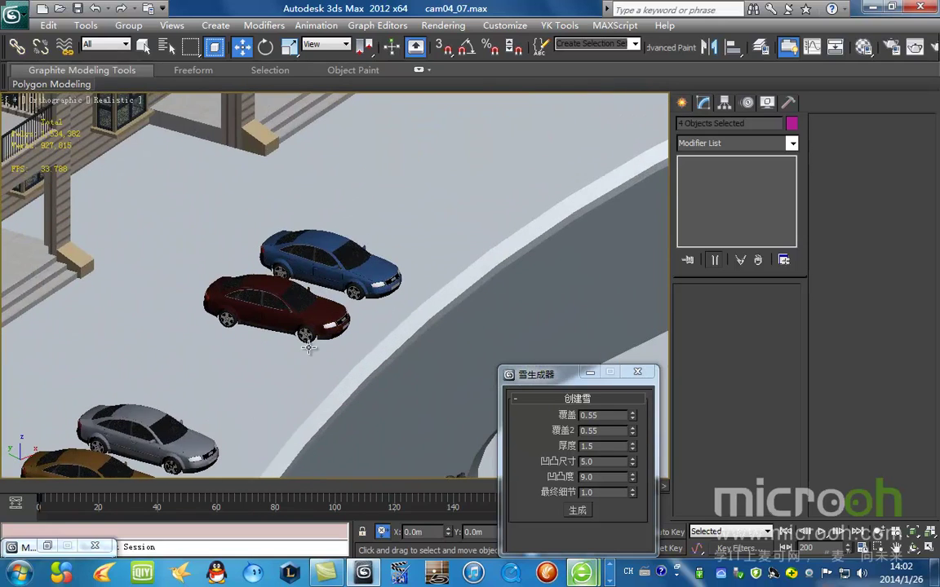
# Select all the parked cars in the Top view wireframe and isolate them.
pyautogui.press('F3')
pyautogui.click(327, 244)
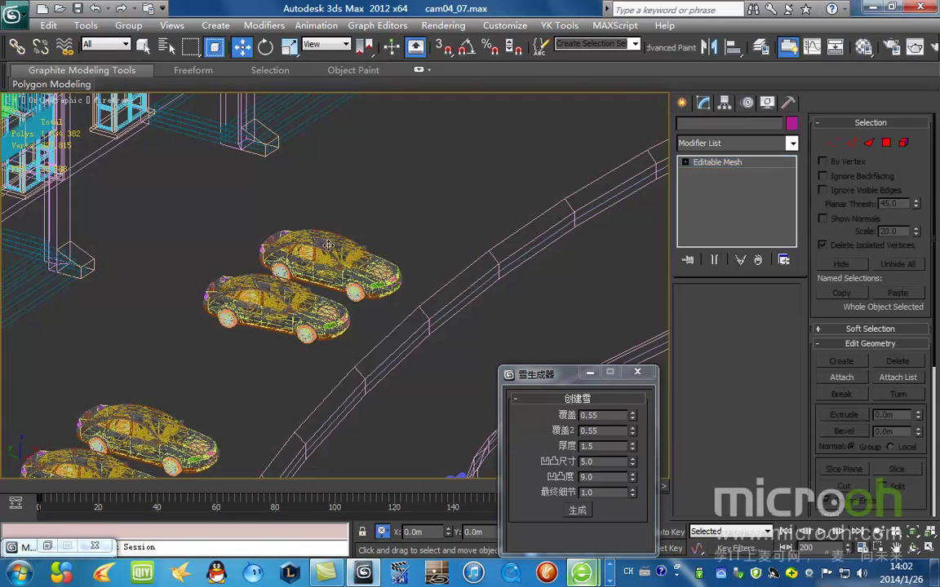
pyautogui.press('t')
pyautogui.scroll(-4, 323, 243)
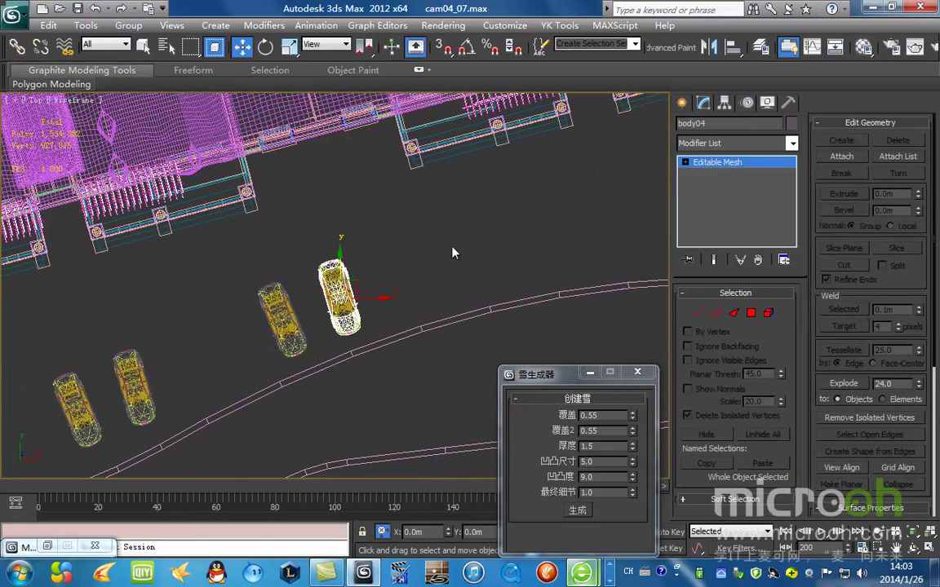
pyautogui.click(227, 244)
pyautogui.moveTo(478, 410); pyautogui.dragTo(226, 238)
pyautogui.moveTo(250, 379); pyautogui.dragTo(599, 205, button='middle')
pyautogui.moveTo(559, 296); pyautogui.dragTo(558, 293)
pyautogui.keyDown('ctrl'); pyautogui.moveTo(199, 214); pyautogui.dragTo(360, 367); pyautogui.keyUp('ctrl')
pyautogui.hotkey('alt', 'q')
# Move the snow generator window clear of the isolated cars and display the cars shaded.
pyautogui.keyDown('alt'); pyautogui.moveTo(407, 359); pyautogui.dragTo(431, 259, button='middle'); pyautogui.keyUp('alt')
pyautogui.moveTo(588, 381); pyautogui.dragTo(750, 203)
pyautogui.click(618, 226)
pyautogui.press('F3')
pyautogui.moveTo(535, 203); pyautogui.dragTo(390, 270, button='middle')
pyautogui.scroll(5, 327, 297)
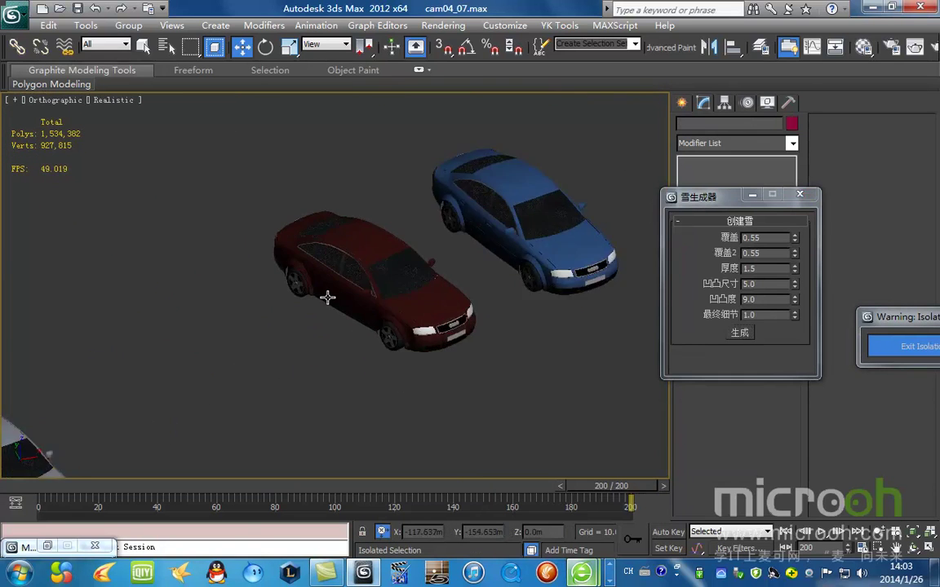
# Select the body mesh of the dark red car, undoing any accidental move.
pyautogui.scroll(3, 327, 298)
pyautogui.click(379, 208)
pyautogui.press('F3')
pyautogui.keyDown('alt'); pyautogui.moveTo(379, 208); pyautogui.dragTo(568, 223, button='middle'); pyautogui.keyUp('alt')
pyautogui.moveTo(567, 224); pyautogui.dragTo(431, 267)
pyautogui.hotkey('ctrl', 'z')
pyautogui.press('F3')
pyautogui.scroll(-4, 420, 280)
pyautogui.keyDown('alt'); pyautogui.moveTo(421, 280); pyautogui.dragTo(467, 294, button='middle'); pyautogui.keyUp('alt')
pyautogui.scroll(3, 451, 272)
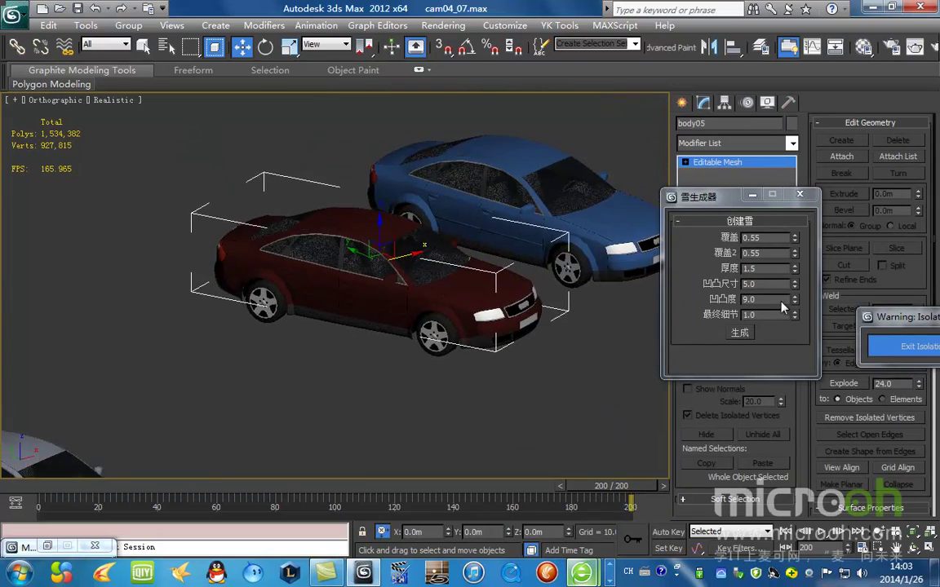
# Generate snow on the red car's body with the script and assign the snow material to it.
pyautogui.click(739, 332)
pyautogui.scroll(-5, 390, 334)
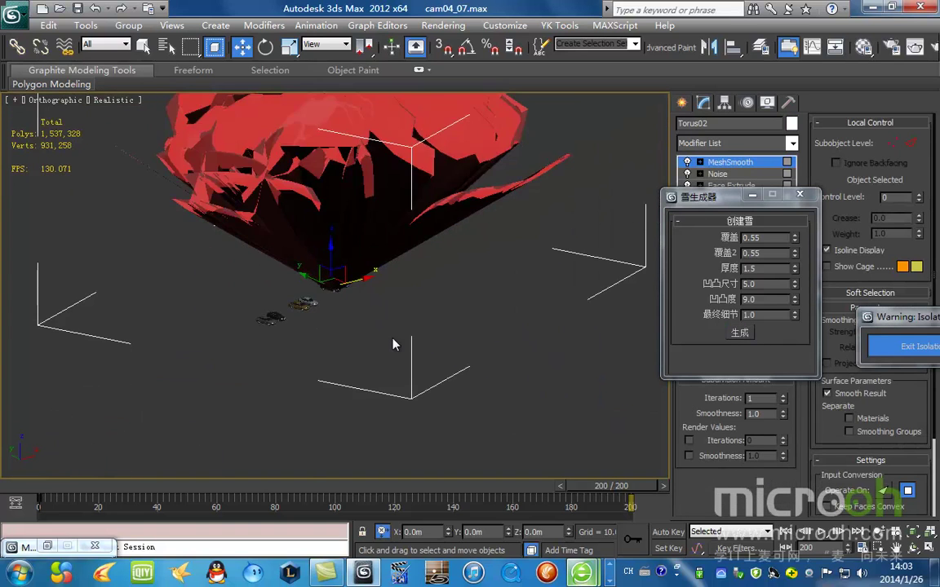
pyautogui.keyDown('ctrl'); pyautogui.keyDown('alt'); pyautogui.moveTo(393, 344); pyautogui.dragTo(391, 252, button='middle'); pyautogui.keyUp('alt'); pyautogui.keyUp('ctrl')
pyautogui.press('m')
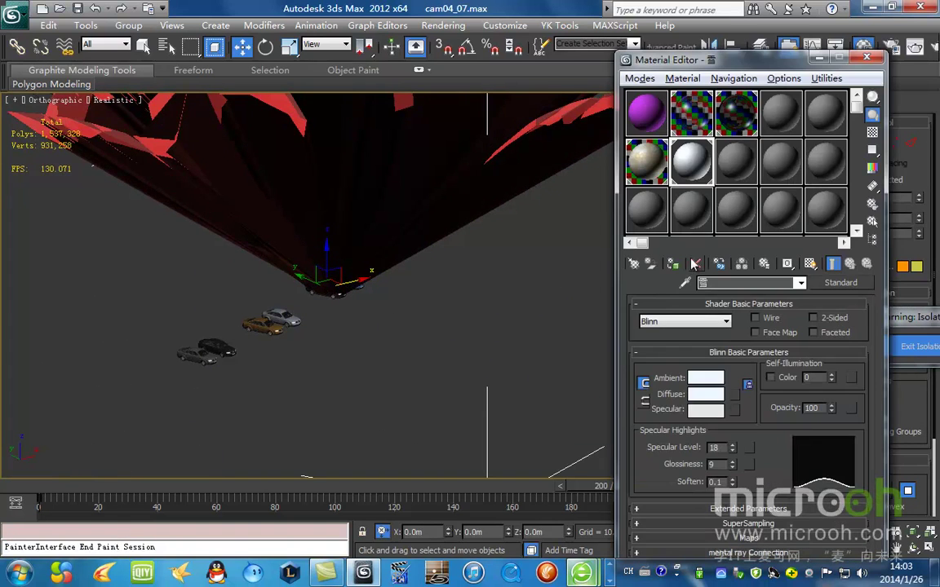
pyautogui.click(673, 264)
pyautogui.click(818, 58)
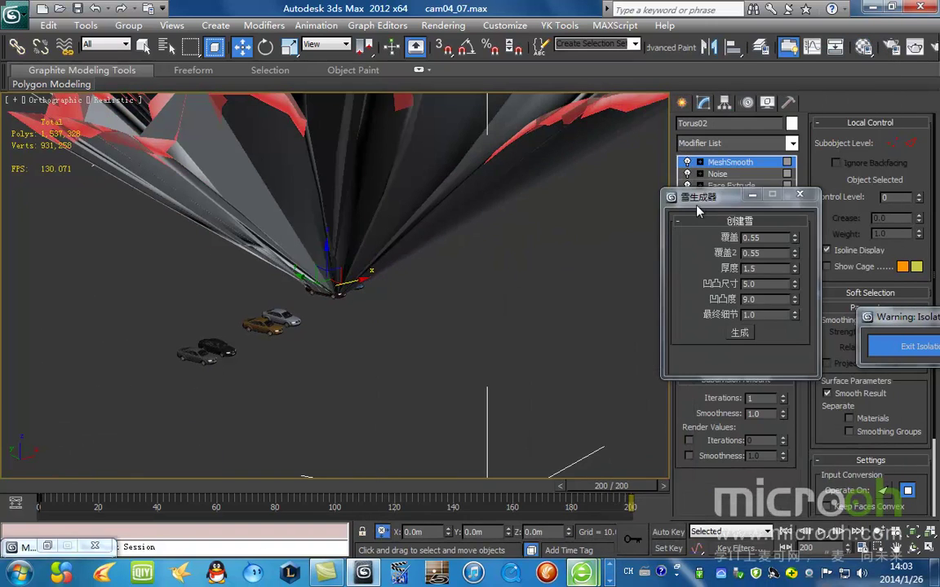
# Move the snow generator window aside and set the Face Extrude amount of the red car's snow to 0.075.
pyautogui.moveTo(710, 194); pyautogui.dragTo(495, 502)
pyautogui.moveTo(365, 204); pyautogui.dragTo(366, 335, button='middle')
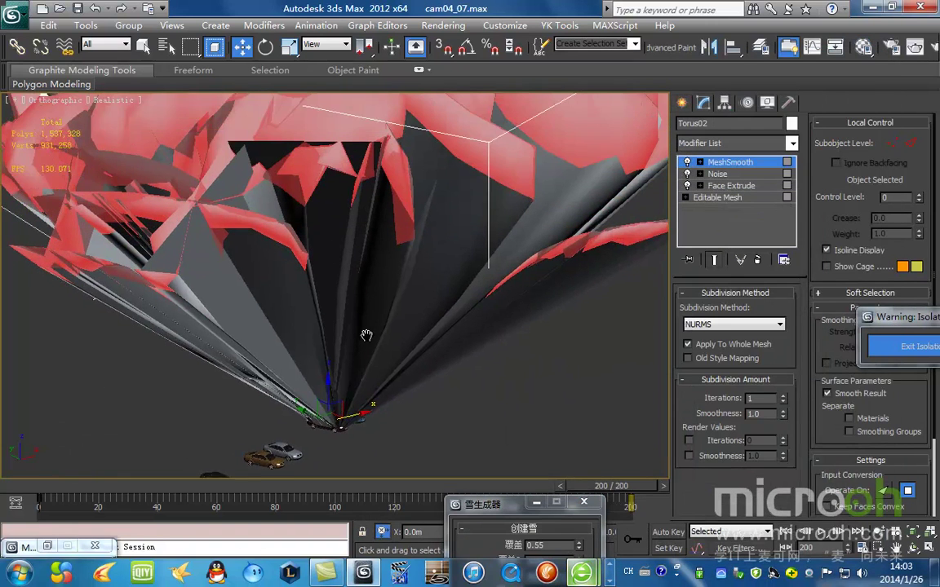
pyautogui.click(734, 185)
pyautogui.moveTo(767, 325); pyautogui.dragTo(765, 392)
pyautogui.moveTo(397, 405); pyautogui.dragTo(391, 299, button='middle')
pyautogui.scroll(6, 326, 277)
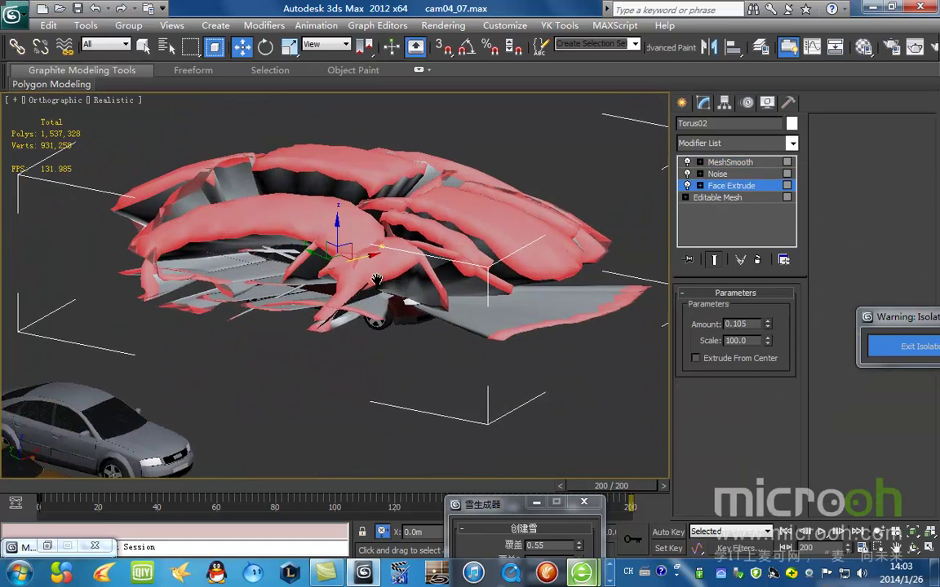
pyautogui.moveTo(766, 327)
pyautogui.mouseDown()
pyautogui.moveTo(766, 338)
pyautogui.moveTo(767, 330)
pyautogui.mouseUp()
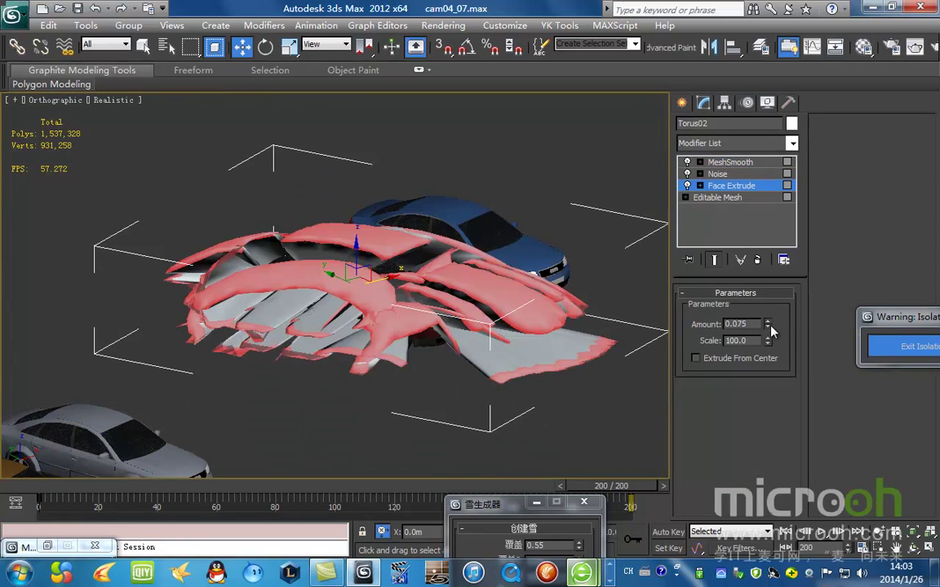
# Set the Noise strength of the red car's snow to 1 m along X, Y and Z.
pyautogui.click(718, 174)
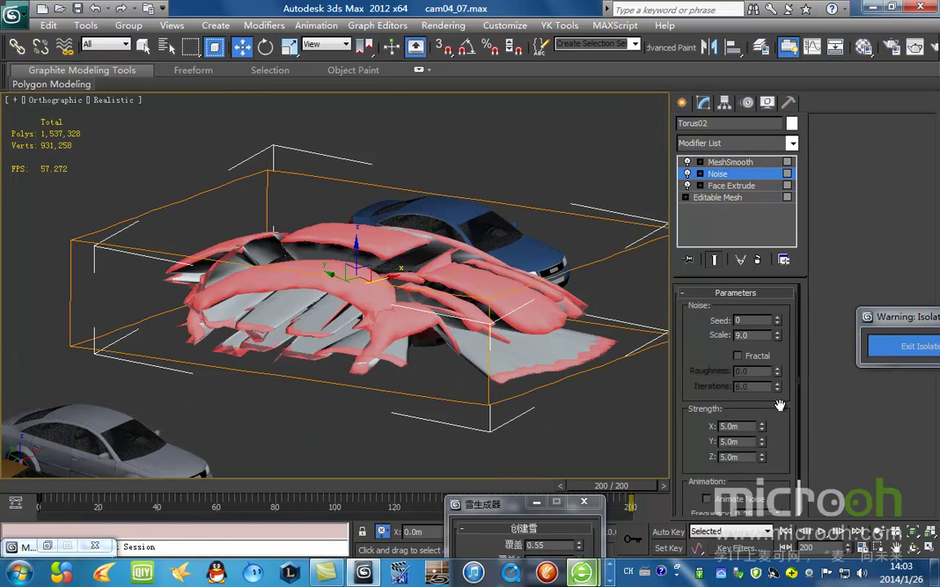
pyautogui.click(745, 424)
pyautogui.write('1')
pyautogui.press('Tab')
pyautogui.write('1')
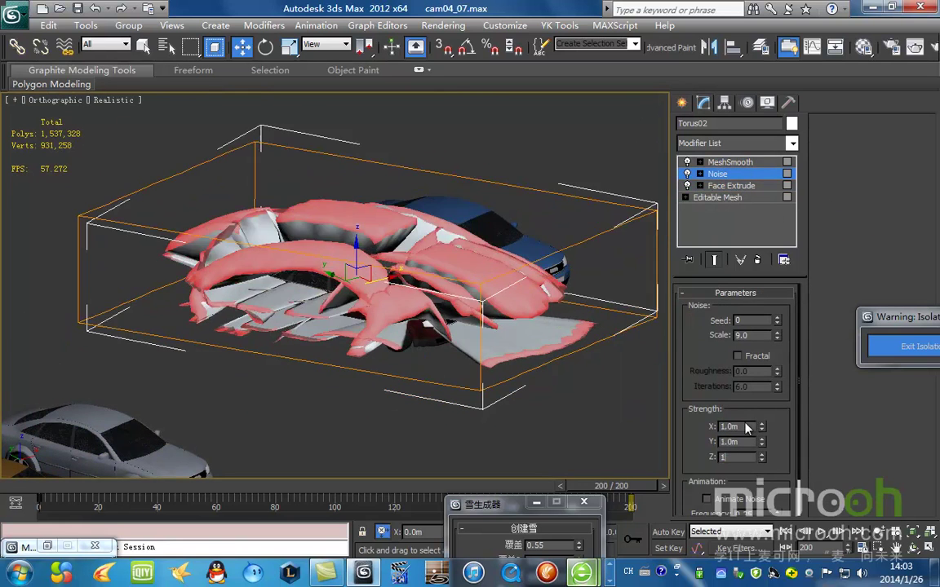
pyautogui.press('Tab')
pyautogui.write('1')
pyautogui.press('Return')
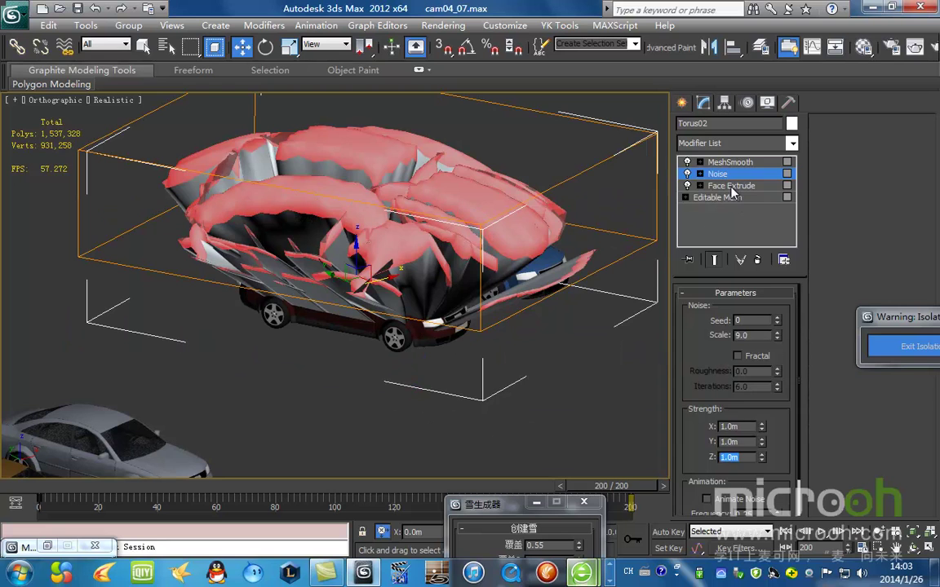
# Lower the Face Extrude amount of the red car's snow to 0.025 and check the layer from several angles.
pyautogui.click(732, 186)
pyautogui.moveTo(767, 327); pyautogui.dragTo(767, 333)
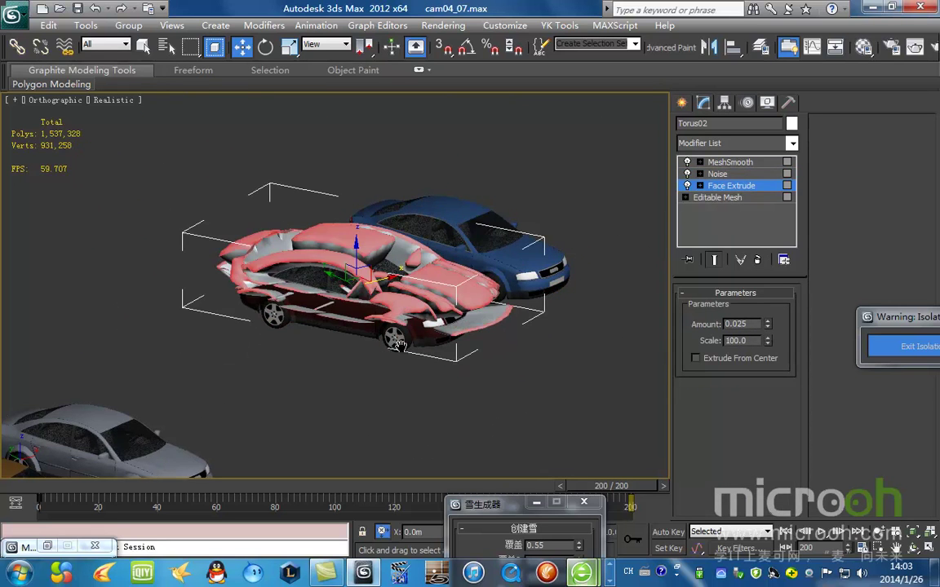
pyautogui.scroll(-2, 400, 347)
pyautogui.keyDown('alt'); pyautogui.moveTo(438, 330); pyautogui.dragTo(419, 297, button='middle'); pyautogui.keyUp('alt')
pyautogui.scroll(5, 418, 297)
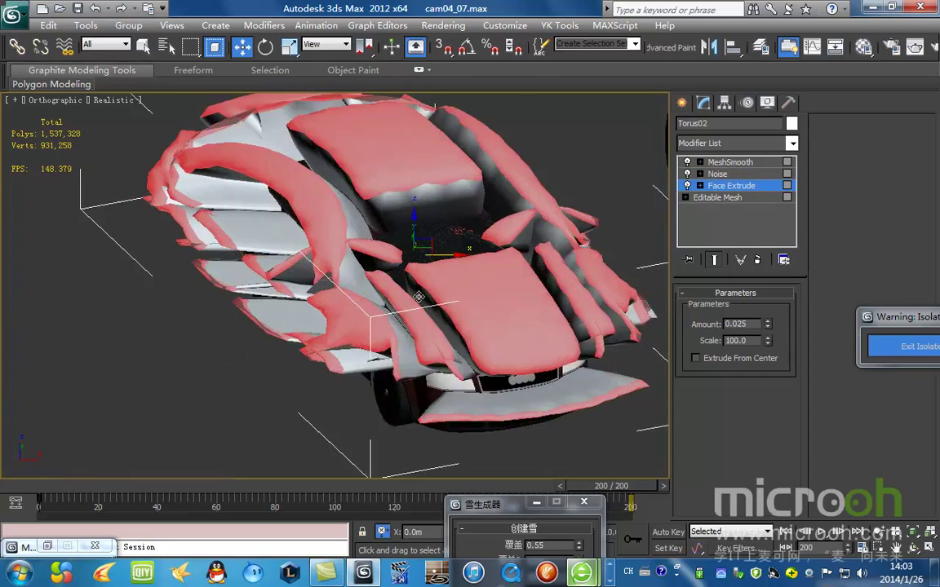
pyautogui.scroll(2, 419, 297)
pyautogui.scroll(-6, 419, 299)
pyautogui.moveTo(501, 504); pyautogui.dragTo(572, 322)
pyautogui.keyDown('alt'); pyautogui.moveTo(441, 369); pyautogui.dragTo(432, 292, button='middle'); pyautogui.keyUp('alt')
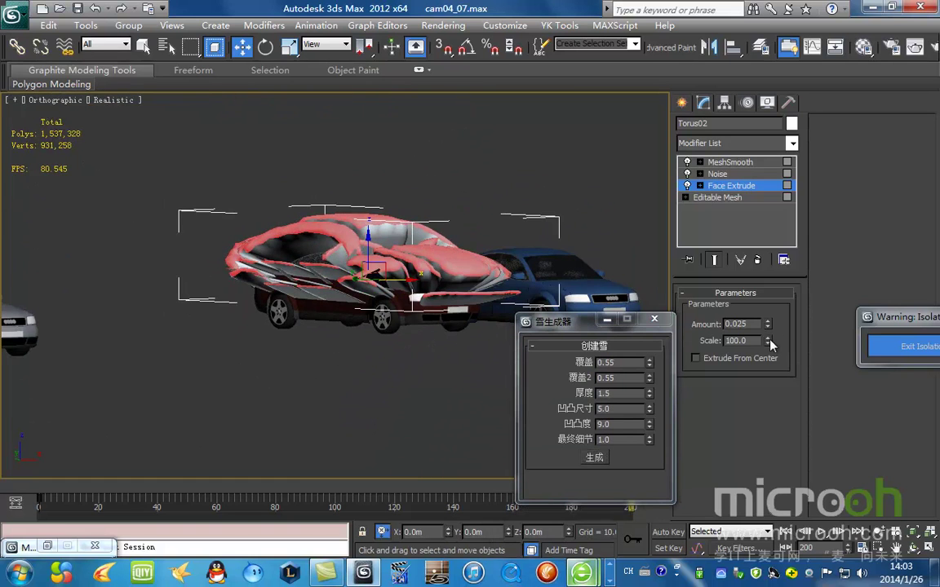
# Lower the Face Extrude amount of the red car's snow to 0.005 and set its scale to 50.
pyautogui.click(768, 328)
pyautogui.click(767, 328)
pyautogui.keyDown('alt'); pyautogui.moveTo(522, 279); pyautogui.dragTo(665, 356, button='middle'); pyautogui.keyUp('alt')
pyautogui.moveTo(768, 341)
pyautogui.mouseDown()
pyautogui.moveTo(767, 330)
pyautogui.moveTo(767, 352)
pyautogui.mouseUp()
pyautogui.rightClick(767, 351)
pyautogui.doubleClick(746, 341)
pyautogui.write('5')
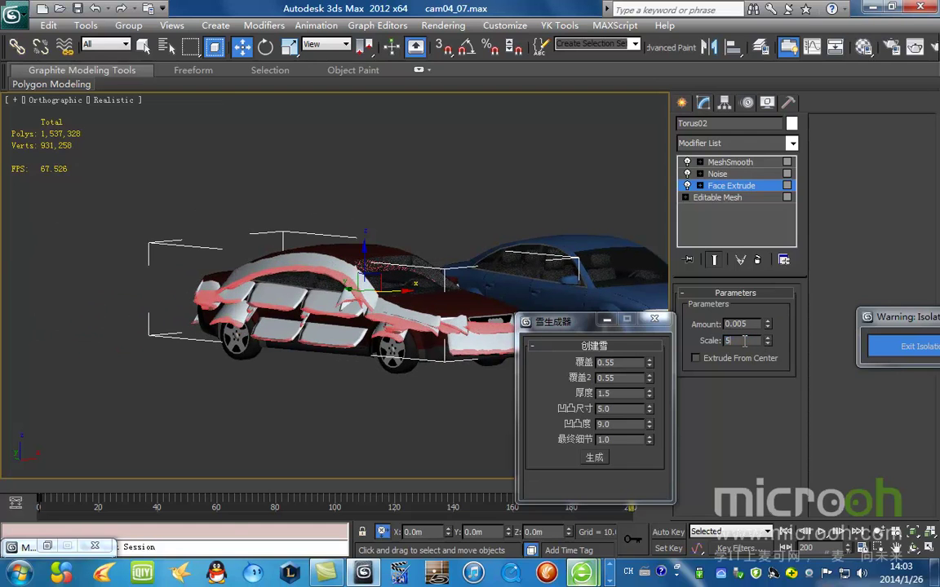
pyautogui.write('0')
pyautogui.press('Return')
# Raise the Face Extrude amount of the red car's snow to 0.015 and check it from the front.
pyautogui.click(767, 324)
pyautogui.click(767, 323)
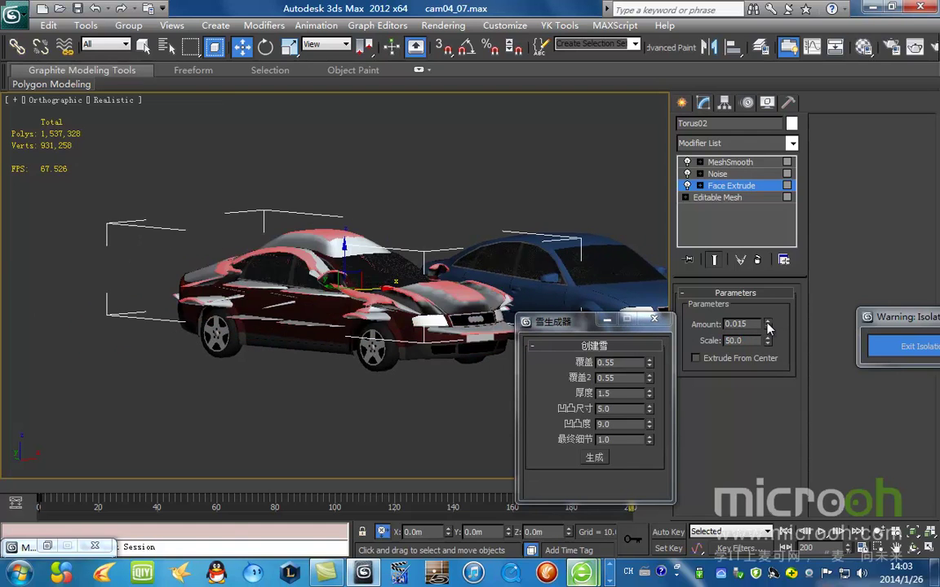
pyautogui.keyDown('alt'); pyautogui.moveTo(449, 275); pyautogui.dragTo(375, 300, button='middle'); pyautogui.keyUp('alt')
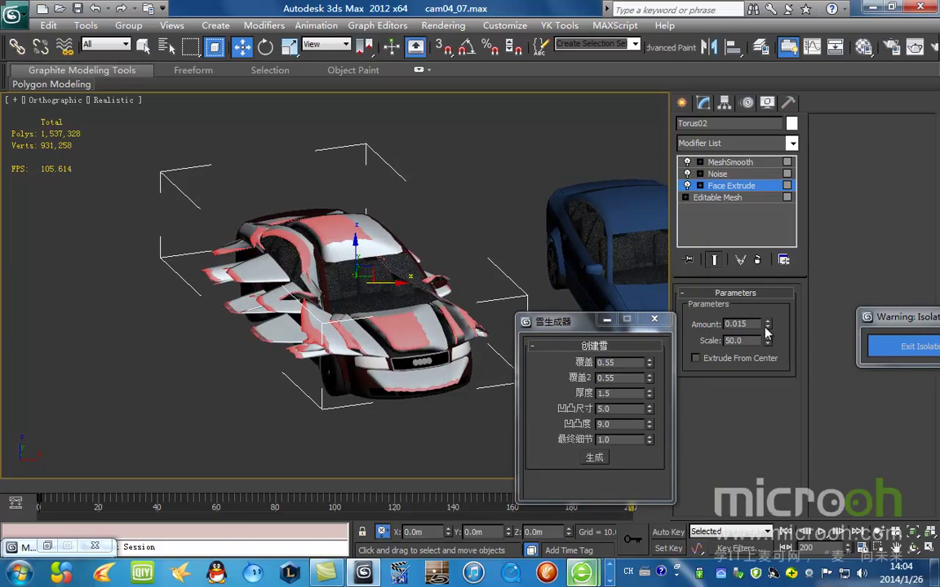
# Reduce the Face Extrude scale of the red car's snow to 17.5 with an amount of 0.015.
pyautogui.click(767, 328)
pyautogui.click(767, 328)
pyautogui.click(768, 344)
pyautogui.moveTo(767, 342); pyautogui.dragTo(717, 393)
pyautogui.click(768, 322)
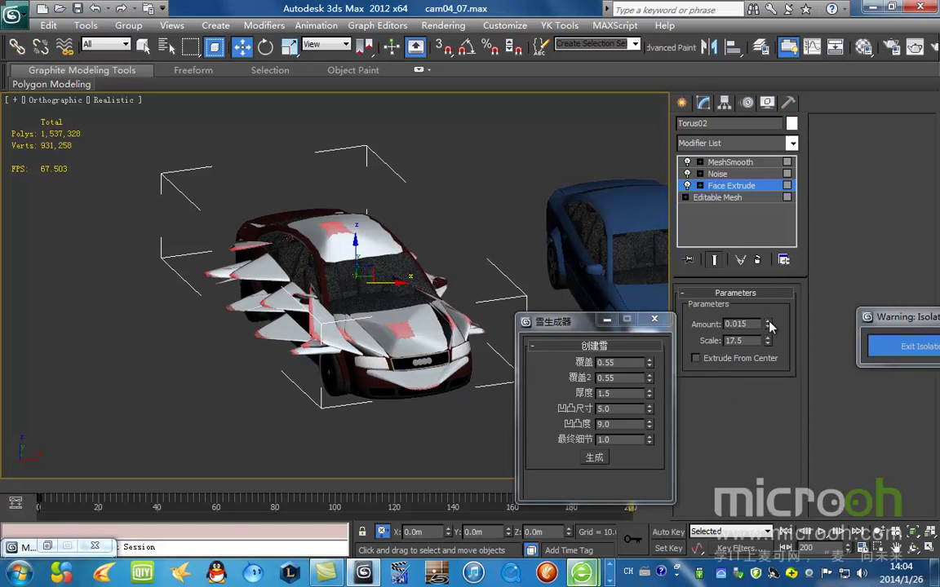
pyautogui.click(768, 323)
pyautogui.click(768, 323)
pyautogui.click(767, 328)
# Compare the red car's snow in wireframe and shaded display.
pyautogui.moveTo(436, 295)
pyautogui.keyDown('alt'); pyautogui.mouseDown(button='middle')
pyautogui.moveTo(522, 275)
pyautogui.moveTo(545, 287)
pyautogui.moveTo(444, 307)
pyautogui.moveTo(404, 283)
pyautogui.moveTo(424, 287)
pyautogui.mouseUp(button='middle'); pyautogui.keyUp('alt')
pyautogui.press('F3')
pyautogui.press('F3')
pyautogui.press('F3')
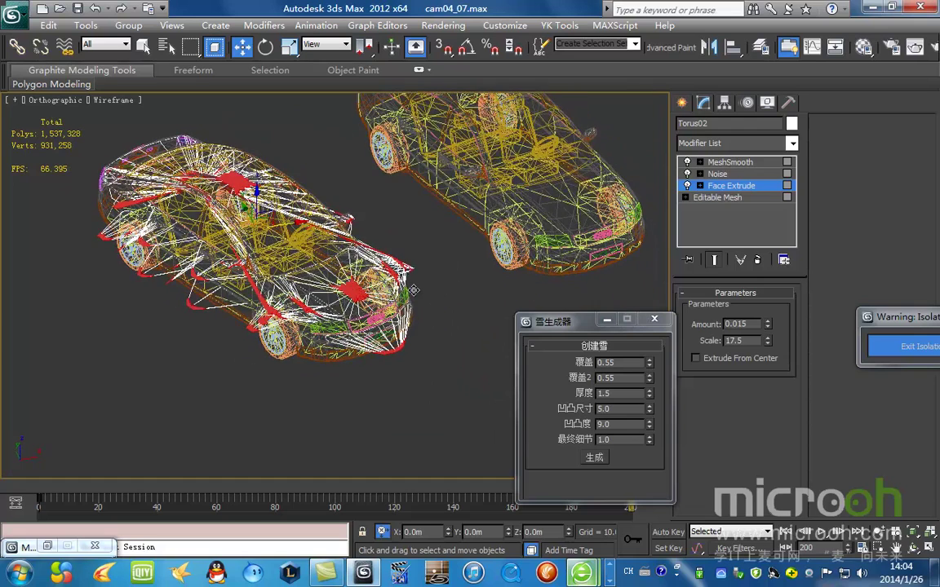
pyautogui.press('F3')
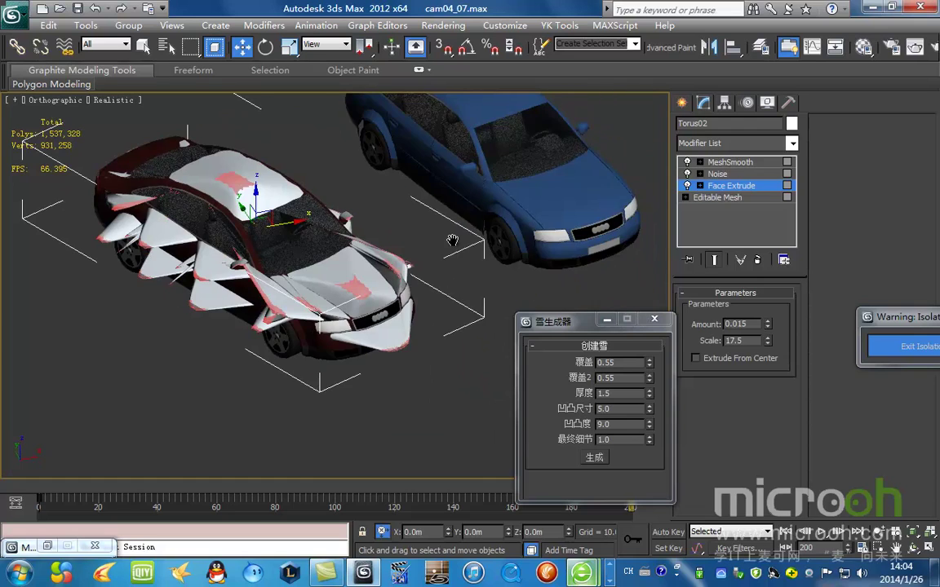
pyautogui.moveTo(492, 293); pyautogui.dragTo(606, 298, button='middle')
# Try a much larger Noise scale and a different Z strength on the red car's snow.
pyautogui.click(717, 173)
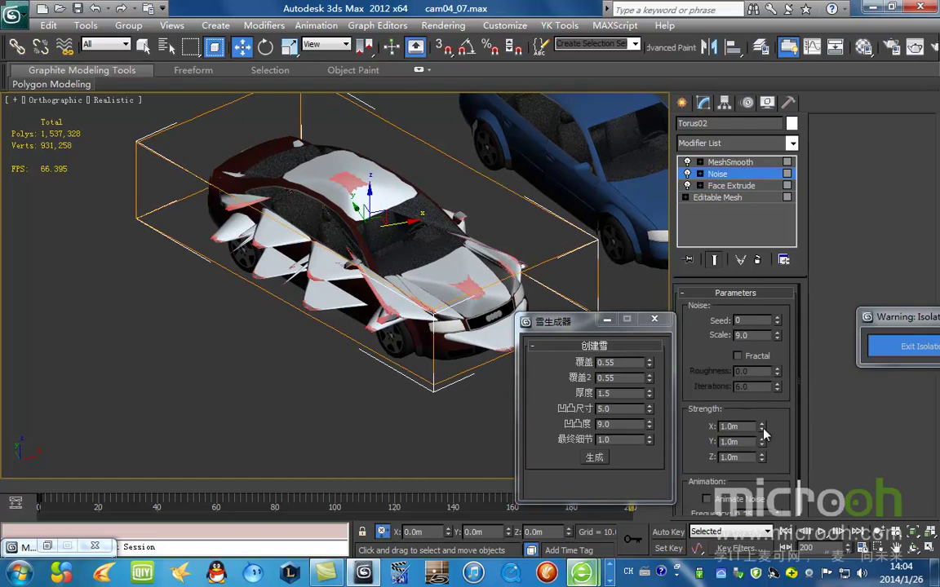
pyautogui.moveTo(776, 337); pyautogui.dragTo(586, 245)
pyautogui.moveTo(761, 457); pyautogui.dragTo(807, 468)
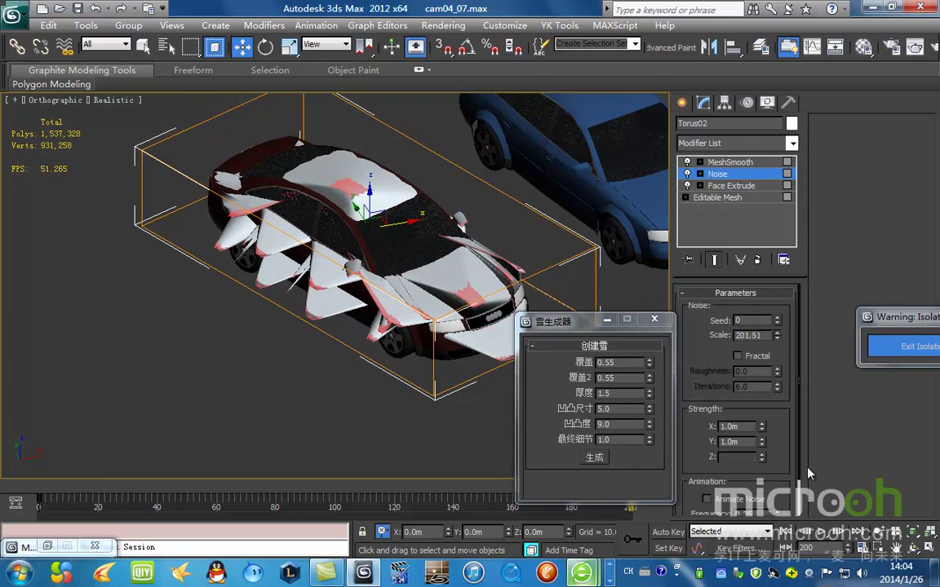
pyautogui.rightClick(842, 438)
# Try Noise scales of 10 and 100 on the red car's snow while viewing it from the front.
pyautogui.scroll(-4, 392, 297)
pyautogui.keyDown('alt'); pyautogui.moveTo(392, 298); pyautogui.dragTo(341, 271, button='middle'); pyautogui.keyUp('alt')
pyautogui.scroll(5, 342, 274)
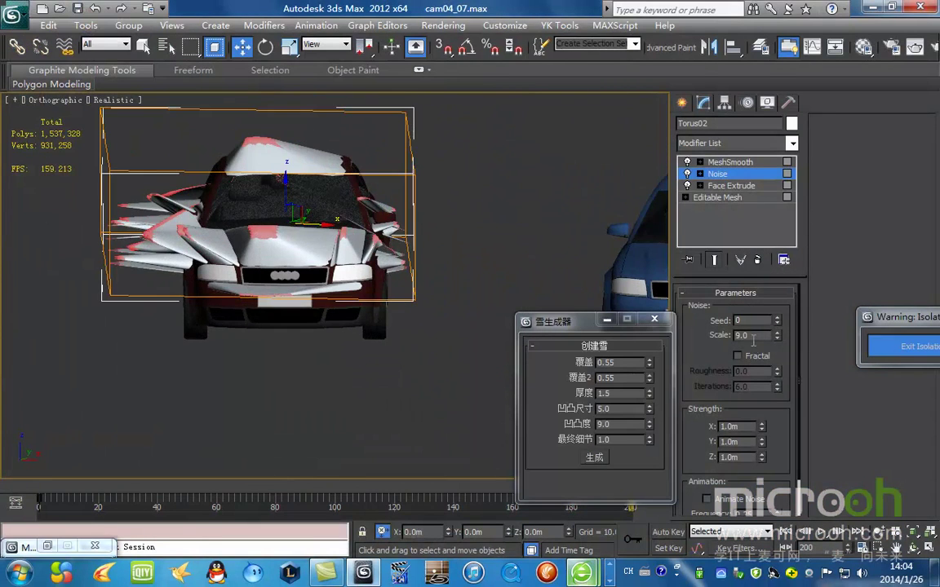
pyautogui.write('10')
pyautogui.press('Return')
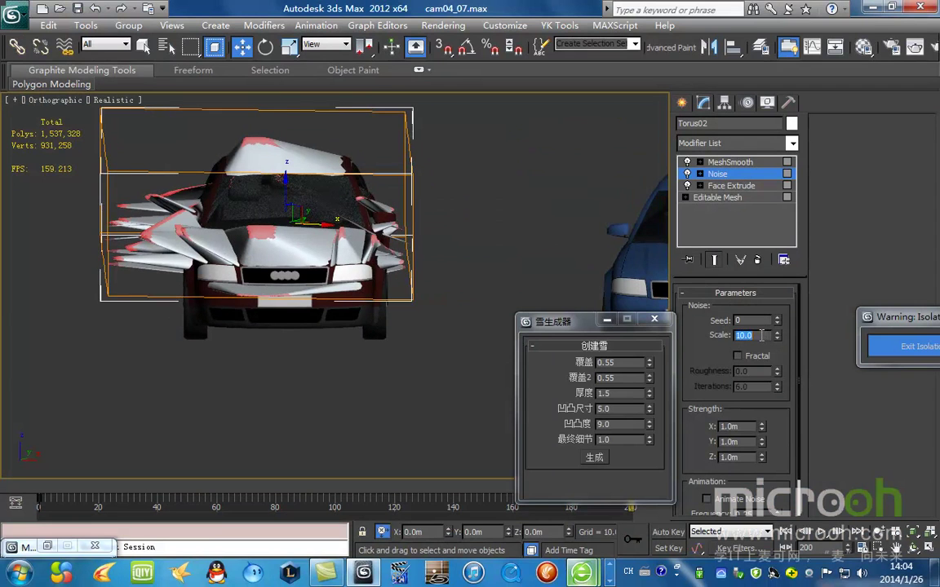
pyautogui.write('100')
pyautogui.press('Return')
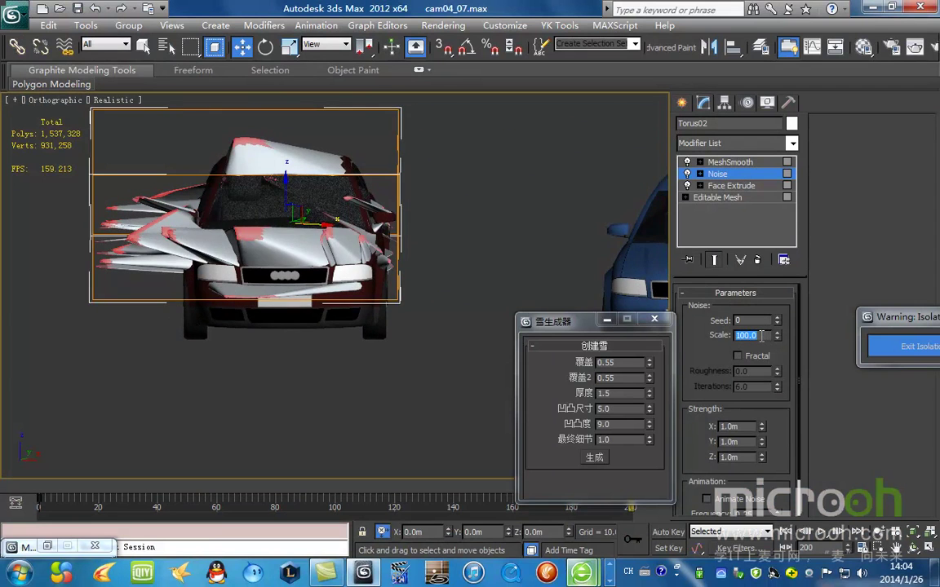
# Try a Noise scale of 1 on the red car's snow, then return it to 9.
pyautogui.press('Return')
pyautogui.write('1')
pyautogui.press('Return')
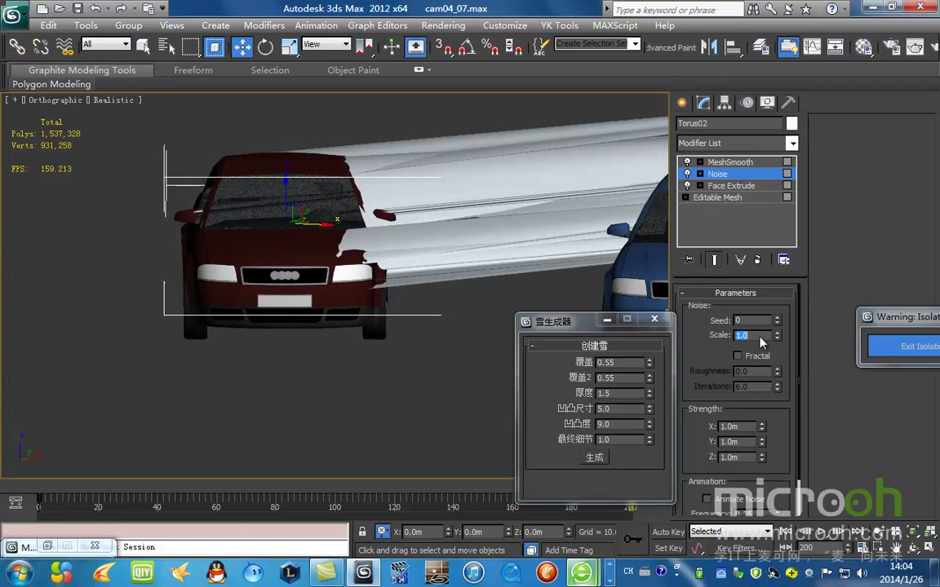
pyautogui.write('9')
pyautogui.press('Return')
# Set the Noise scale of the red car's snow to 100.
pyautogui.moveTo(467, 277); pyautogui.dragTo(477, 244, button='middle')
pyautogui.write('100')
pyautogui.press('Return')
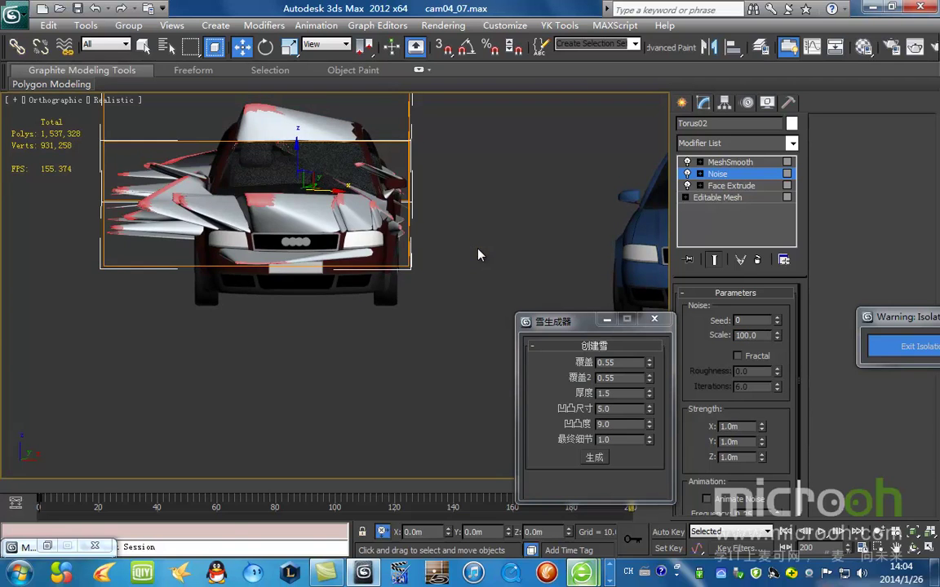
# Revert the Noise scale of the red car's snow to 9 and check the snow from an angled view.
pyautogui.hotkey('ctrl', 'y')
pyautogui.hotkey('ctrl', 'y')
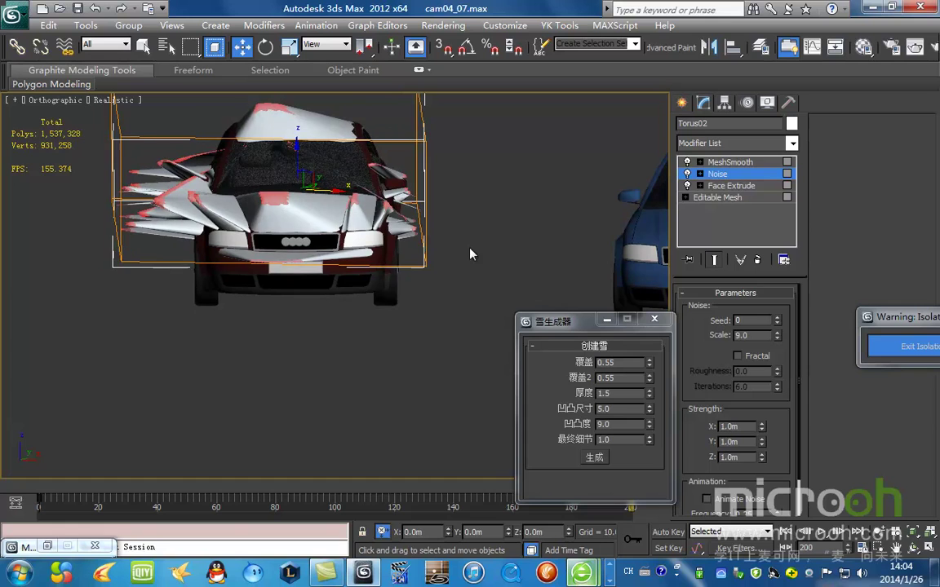
pyautogui.keyDown('alt'); pyautogui.moveTo(455, 260); pyautogui.dragTo(372, 269, button='middle'); pyautogui.keyUp('alt')
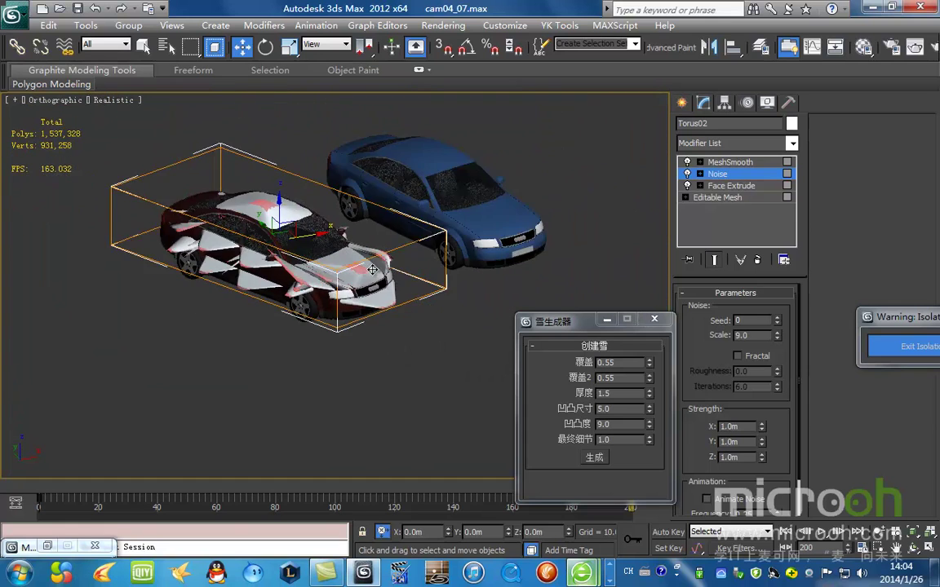
pyautogui.scroll(-1, 372, 269)
pyautogui.click(392, 354)
# Select the snow mesh on the red car and delete it.
pyautogui.scroll(3, 392, 354)
pyautogui.press('F3')
pyautogui.press('F3')
pyautogui.scroll(2, 383, 266)
pyautogui.moveTo(319, 246); pyautogui.dragTo(394, 299, button='middle')
pyautogui.click(331, 191)
pyautogui.scroll(-5, 331, 191)
pyautogui.press('F3')
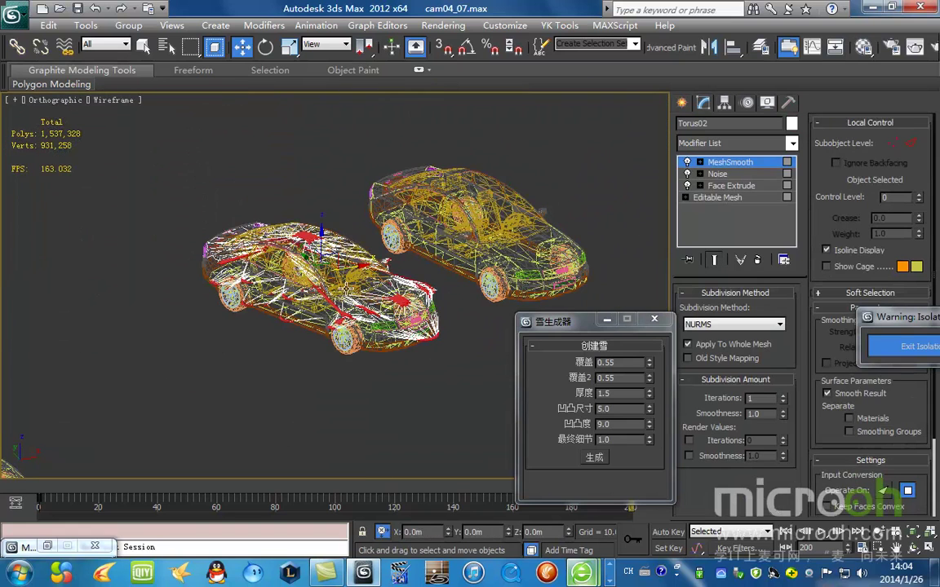
pyautogui.moveTo(356, 270); pyautogui.dragTo(180, 263)
pyautogui.hotkey('ctrl', 'z')
pyautogui.click(366, 279)
pyautogui.scroll(3, 494, 292)
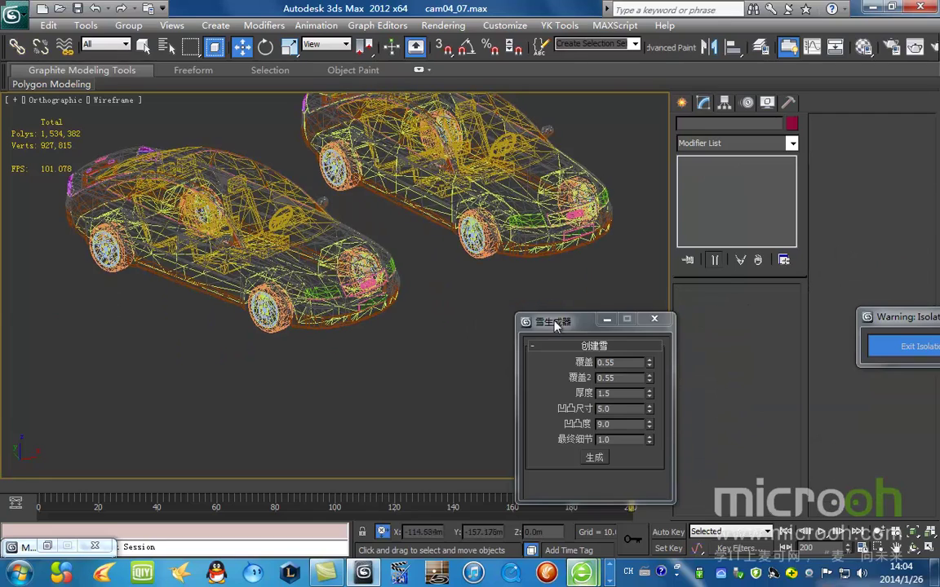
# Select the red car's body mesh as the object for new snow, undoing its accidental move.
pyautogui.moveTo(555, 325); pyautogui.dragTo(603, 181)
pyautogui.press('F3')
pyautogui.moveTo(293, 248); pyautogui.dragTo(365, 300, button='middle')
pyautogui.click(292, 222)
pyautogui.press('F3')
pyautogui.moveTo(332, 282); pyautogui.dragTo(357, 231)
pyautogui.hotkey('ctrl', 'z')
pyautogui.moveTo(625, 177); pyautogui.dragTo(564, 198)
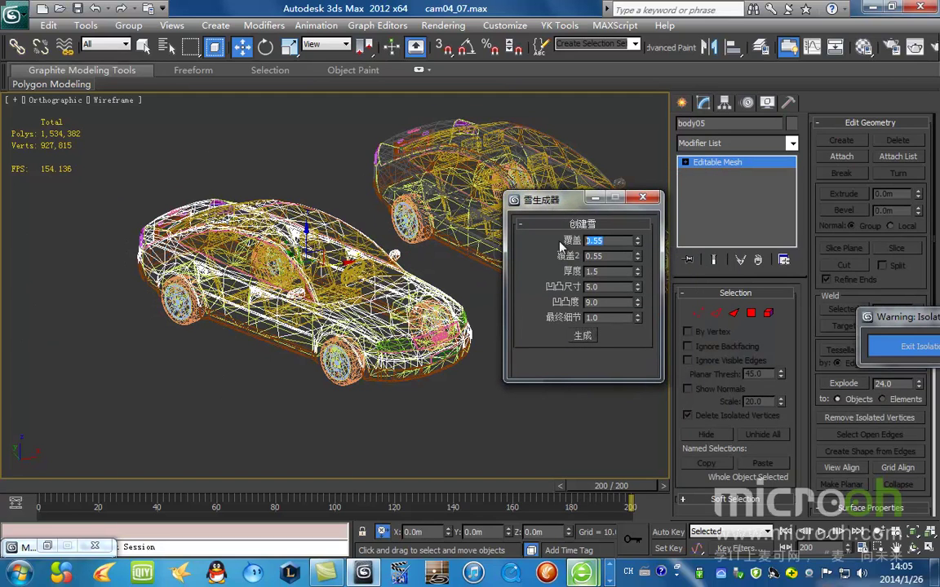
# Generate snow on the red car's body with both coverage values at 0.05, thickness 0.1, and bump size and bump strength 1.0.
pyautogui.write('0.05')
pyautogui.press('Return')
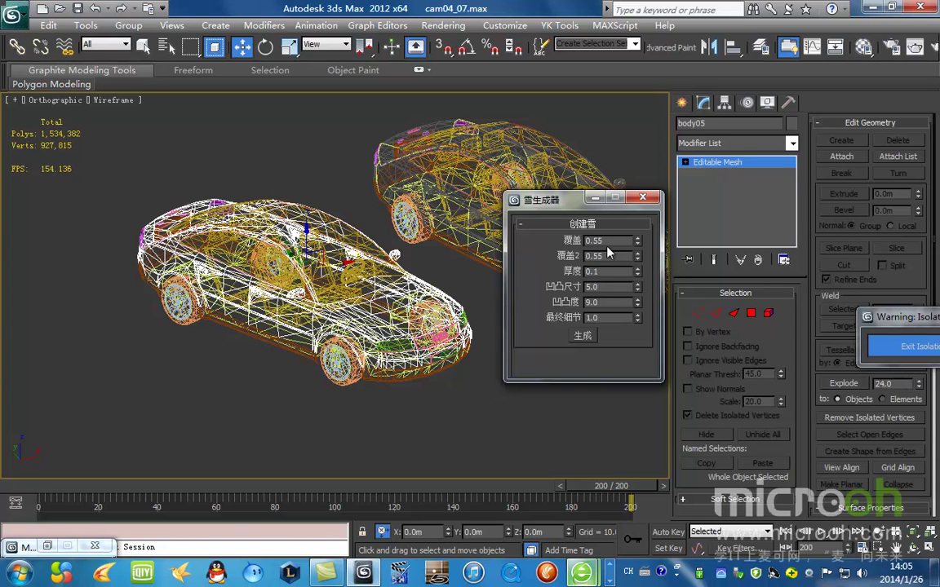
pyautogui.write('.01')
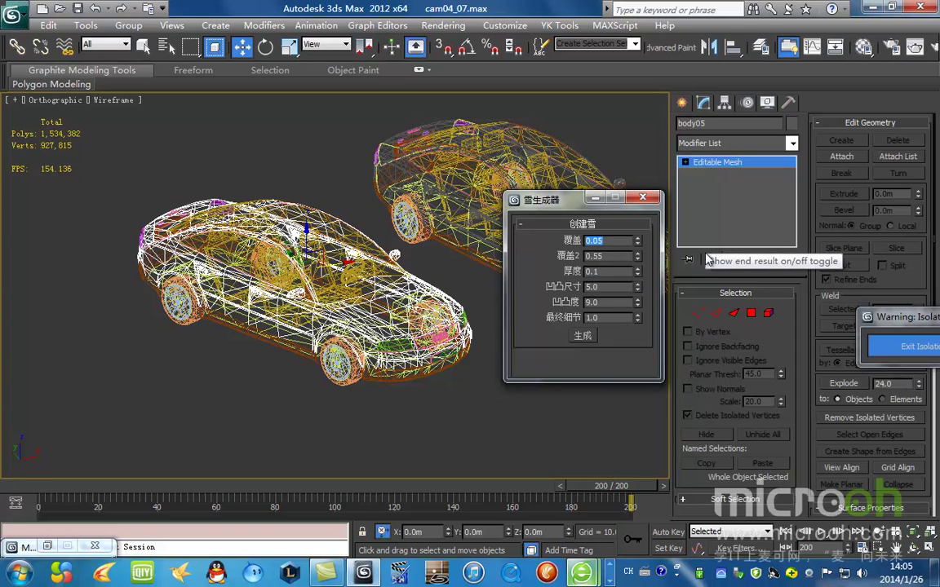
pyautogui.press('Tab')
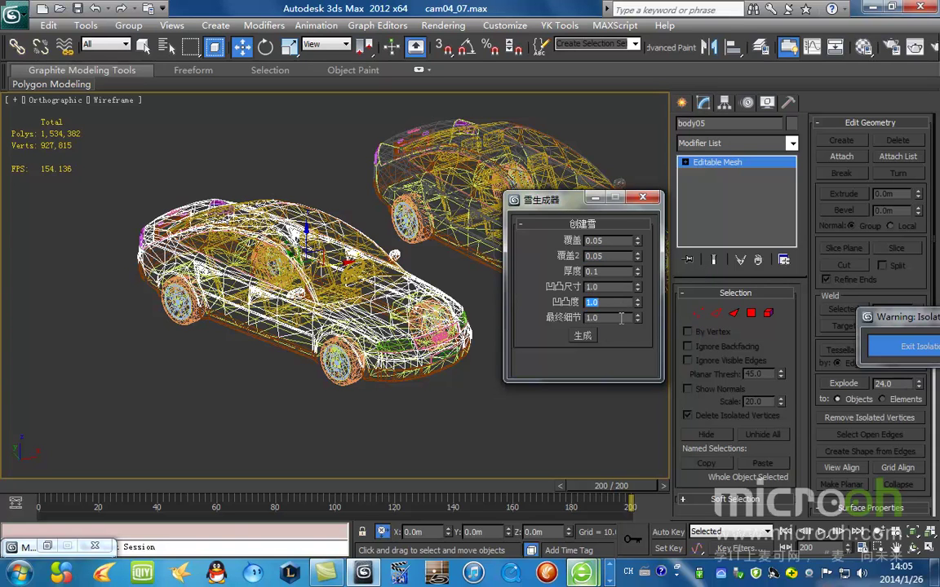
pyautogui.scroll(3, 441, 329)
pyautogui.press('F3')
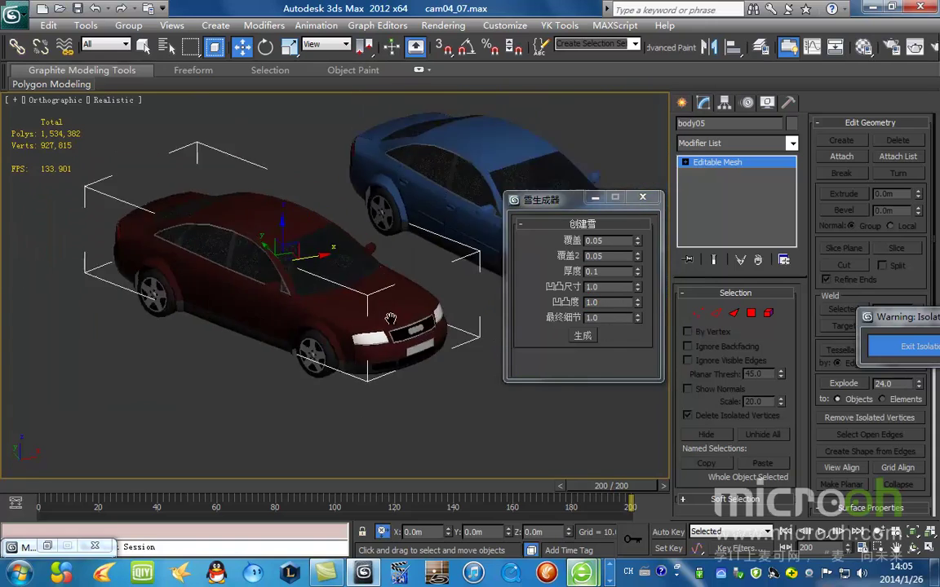
pyautogui.scroll(2, 478, 335)
pyautogui.click(583, 335)
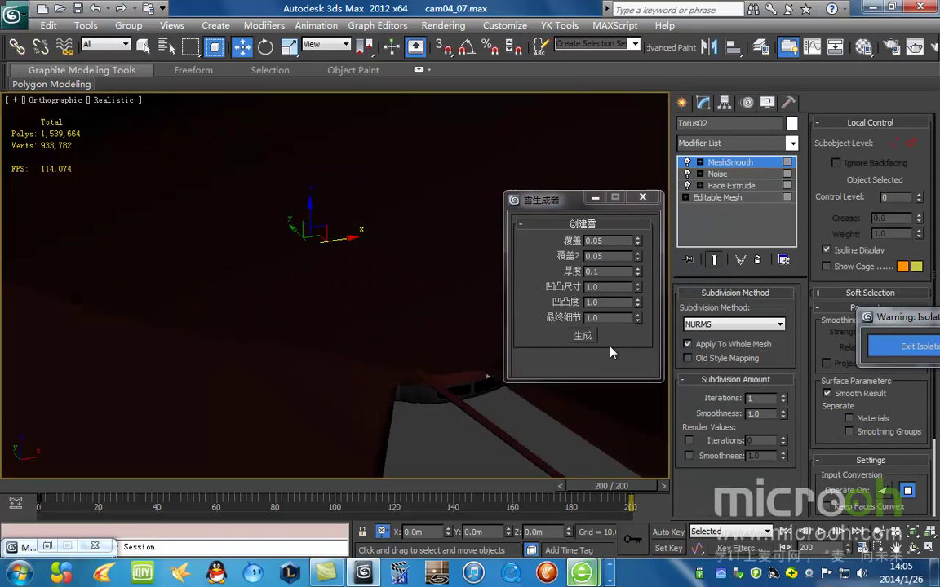
# Apply the snow material (雪) to the newly generated snow on the red car.
pyautogui.scroll(-5, 330, 303)
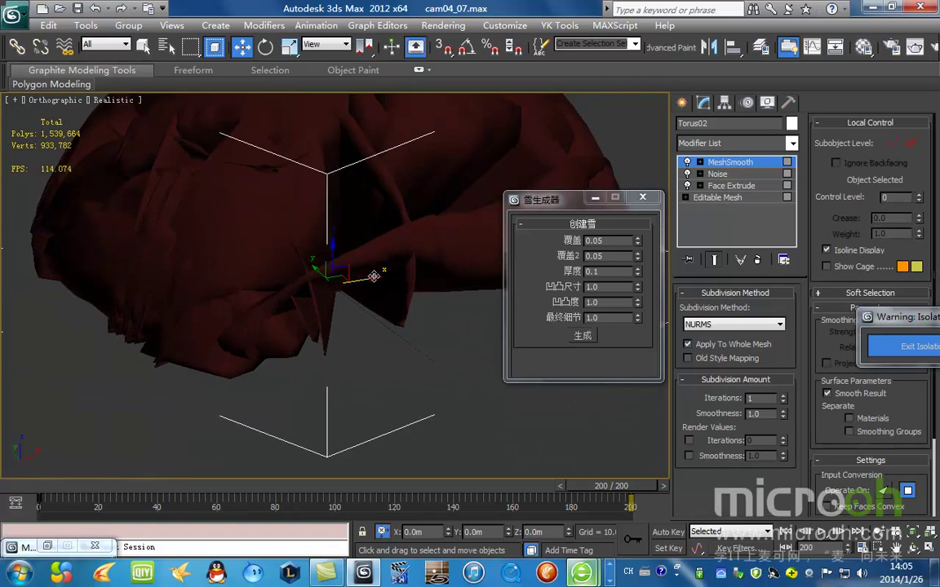
pyautogui.moveTo(347, 386); pyautogui.dragTo(347, 346, button='middle')
pyautogui.press('m')
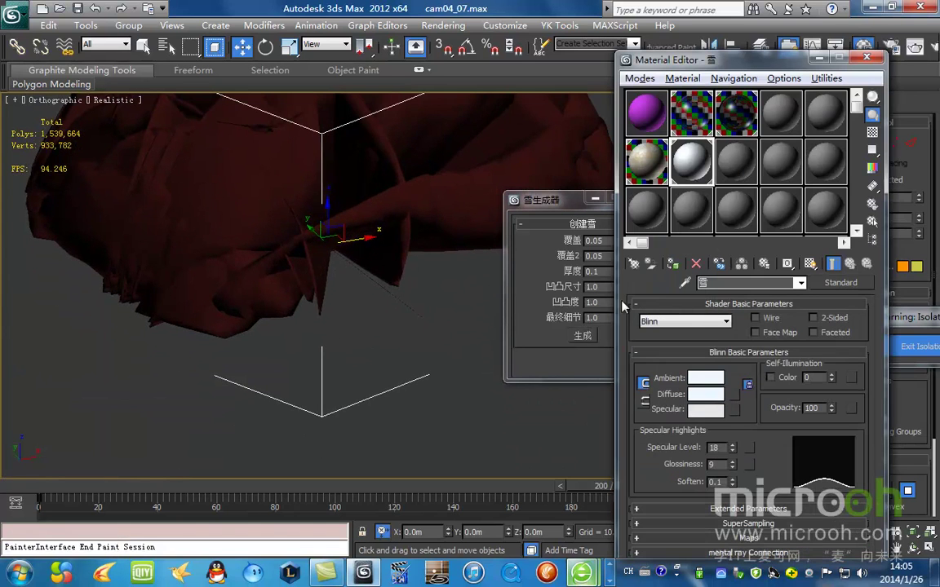
pyautogui.click(674, 265)
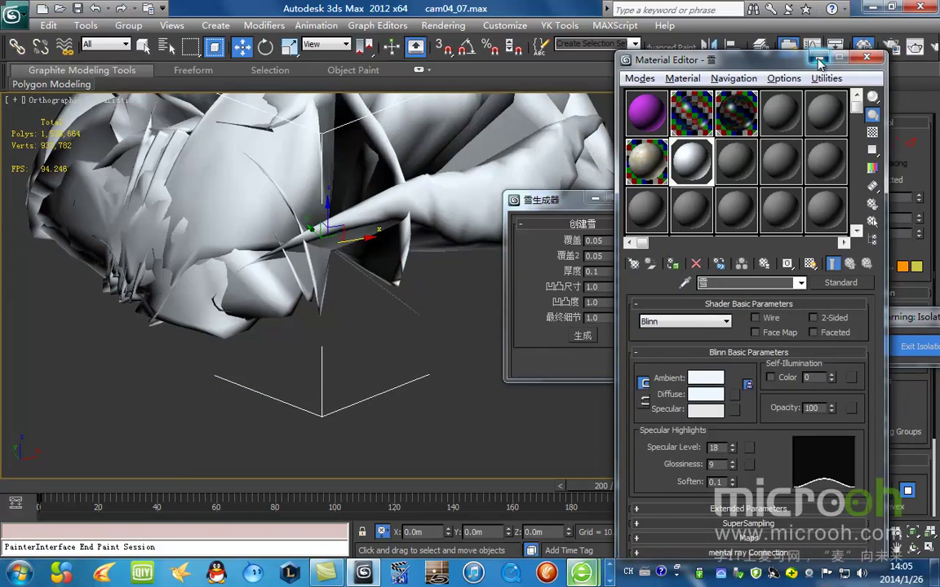
pyautogui.click(867, 58)
# Set the Face Extrude amount of the red car's snow to 0.01.
pyautogui.moveTo(556, 204); pyautogui.dragTo(530, 295)
pyautogui.scroll(2, 558, 236)
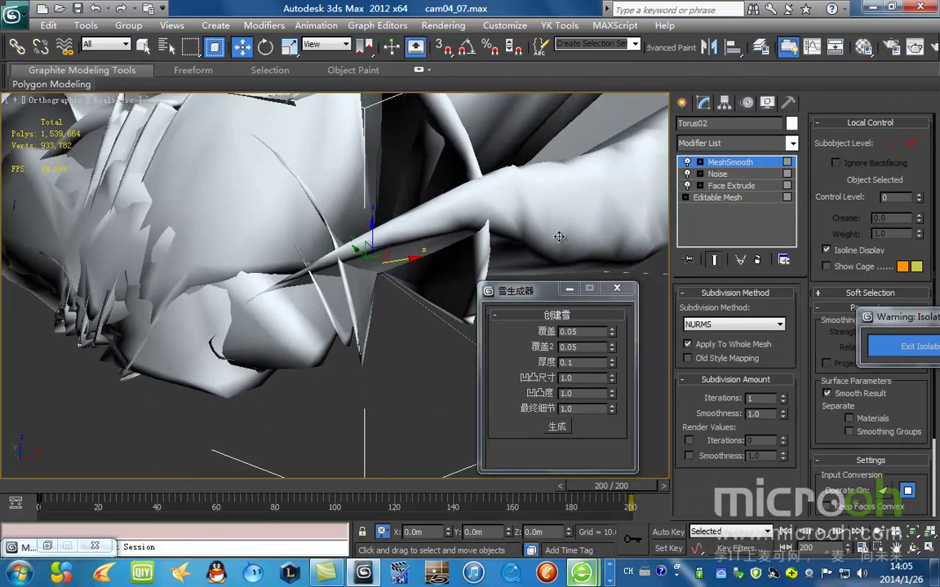
pyautogui.click(752, 186)
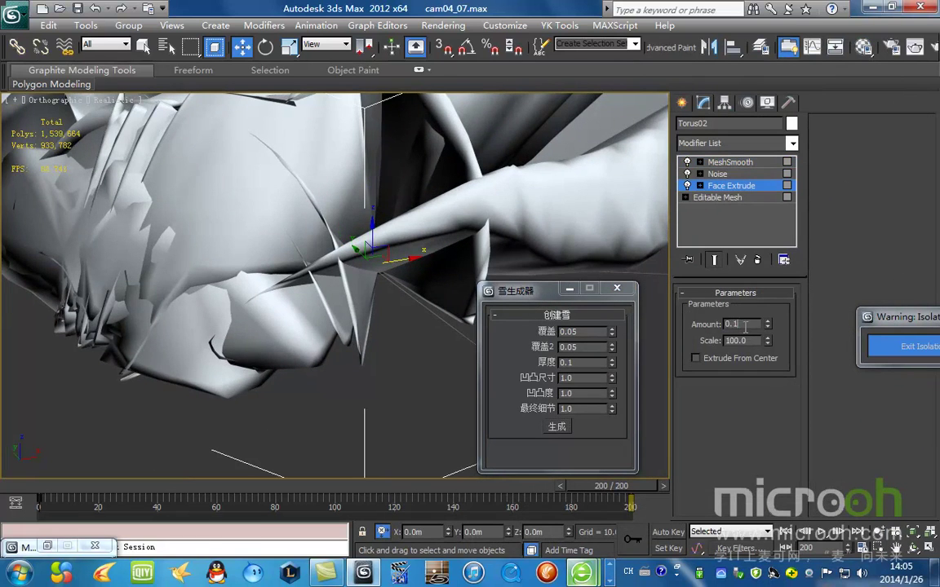
pyautogui.doubleClick(745, 327)
pyautogui.scroll(-8, 392, 261)
pyautogui.scroll(4, 330, 279)
pyautogui.moveTo(411, 217); pyautogui.dragTo(285, 300, button='middle')
pyautogui.scroll(4, 290, 298)
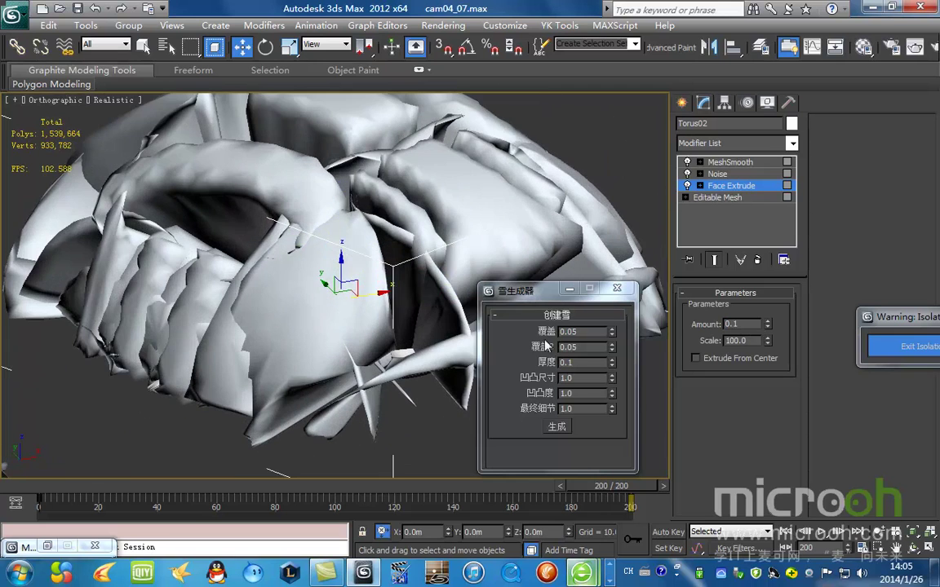
pyautogui.moveTo(768, 327)
pyautogui.mouseDown()
pyautogui.moveTo(769, 340)
pyautogui.moveTo(774, 329)
pyautogui.mouseUp()
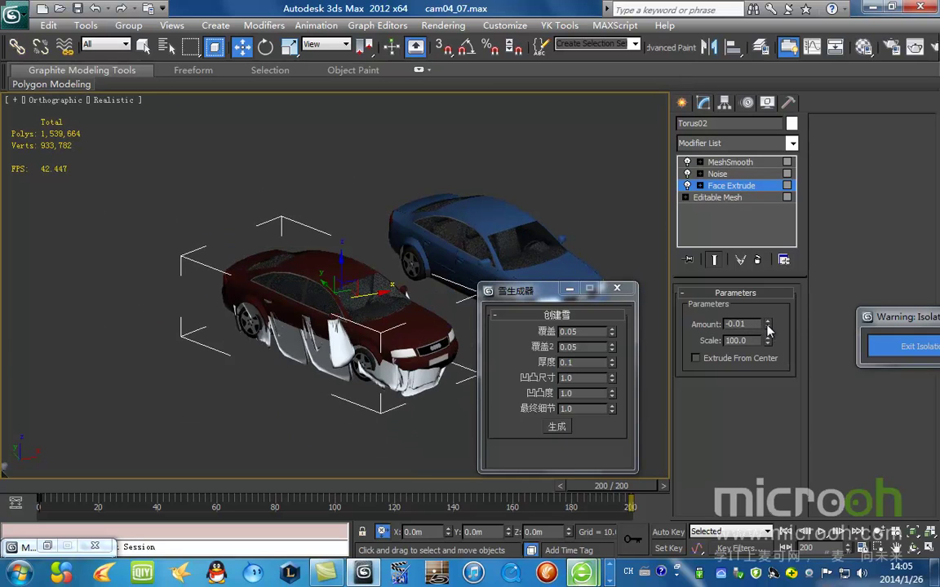
pyautogui.click(767, 323)
pyautogui.click(768, 324)
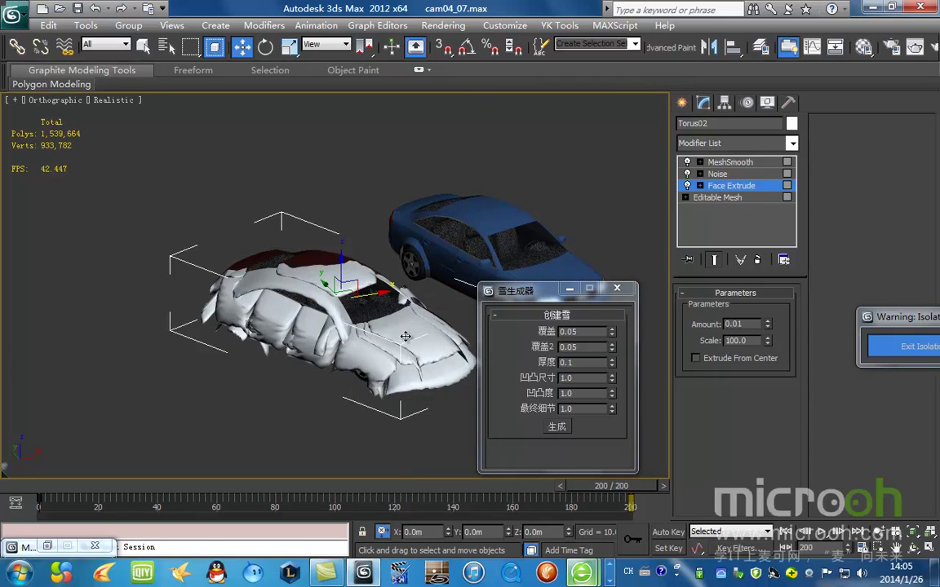
pyautogui.moveTo(405, 336); pyautogui.dragTo(380, 320, button='middle')
# Try other Noise X strength and scale values on the red car's snow, cancelling each change.
pyautogui.click(718, 174)
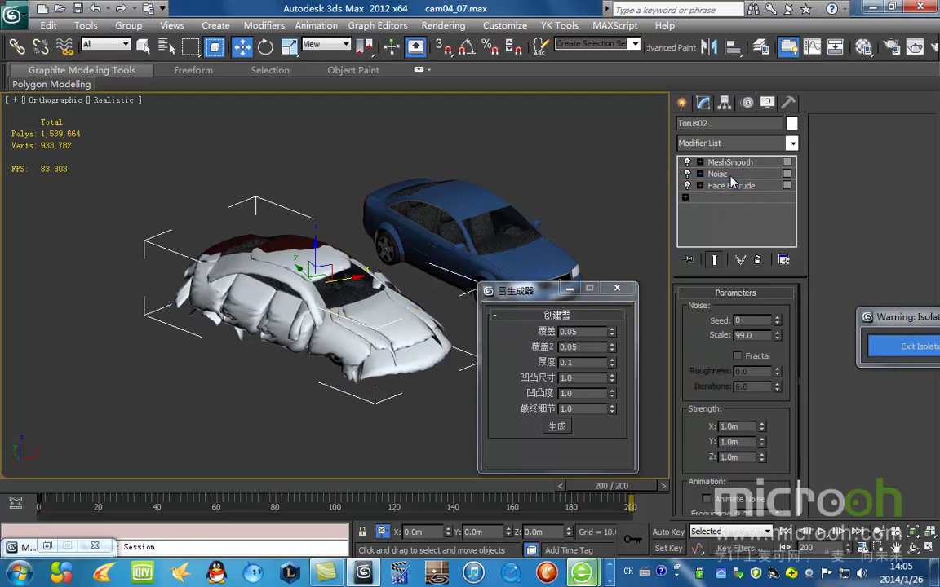
pyautogui.moveTo(760, 429); pyautogui.dragTo(783, 379)
pyautogui.rightClick(783, 379)
pyautogui.moveTo(775, 341); pyautogui.dragTo(788, 282)
pyautogui.rightClick(786, 261)
# Set the Face Extrude scale of the red car's snow to 29 and its amount to 0.03.
pyautogui.click(741, 187)
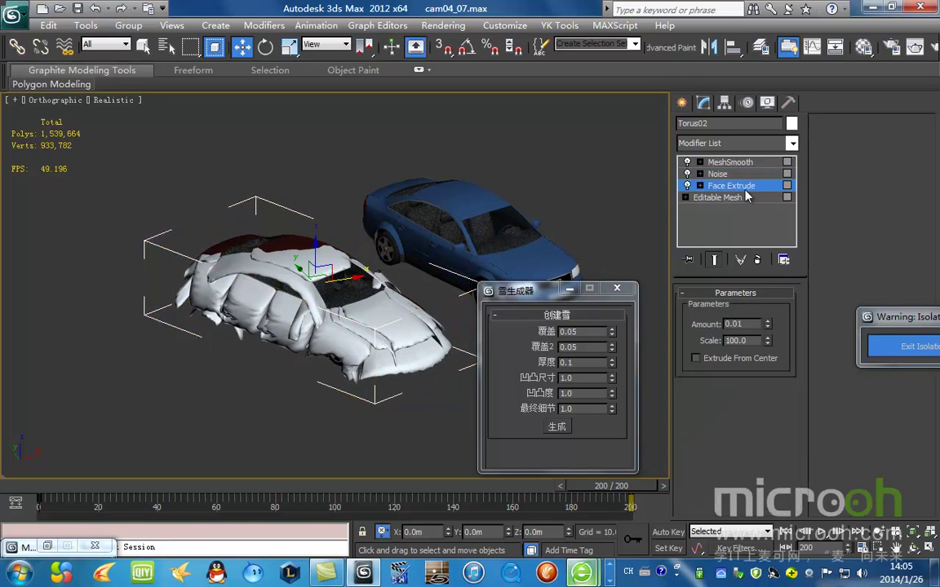
pyautogui.moveTo(767, 347); pyautogui.dragTo(757, 391)
pyautogui.scroll(3, 309, 306)
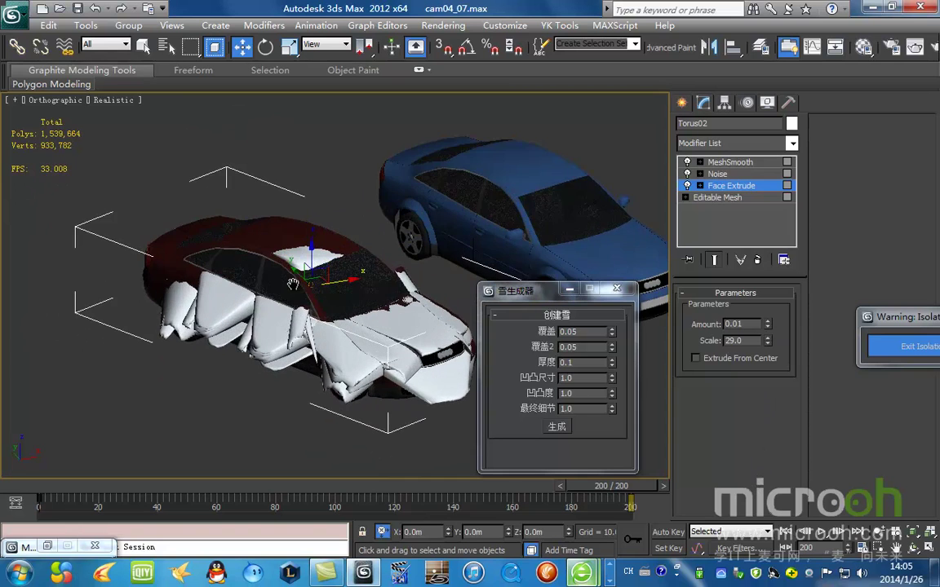
pyautogui.moveTo(767, 323); pyautogui.dragTo(767, 326)
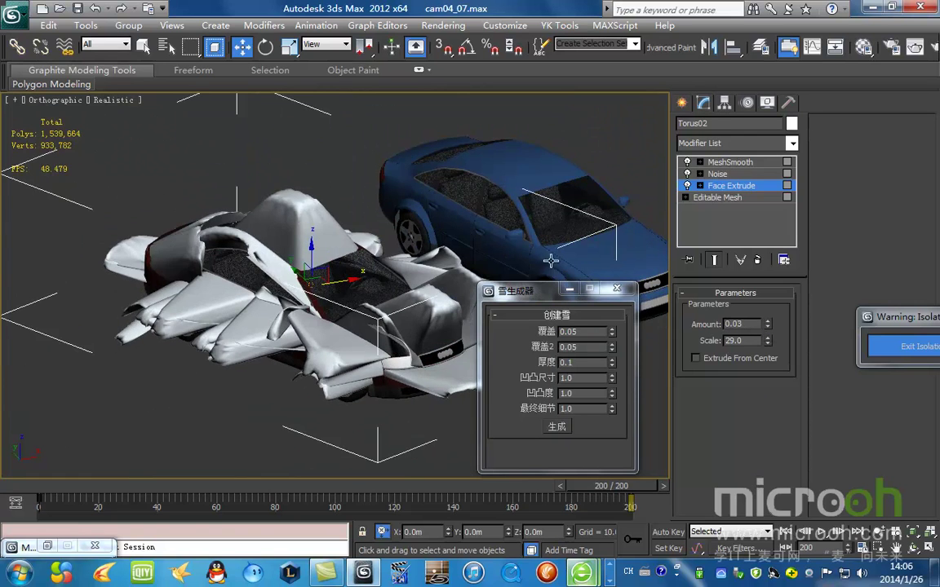
# Delete the regenerated snow from the red car.
pyautogui.scroll(-4, 339, 277)
pyautogui.keyDown('alt'); pyautogui.moveTo(339, 277); pyautogui.dragTo(416, 220, button='middle'); pyautogui.keyUp('alt')
pyautogui.press('Delete')
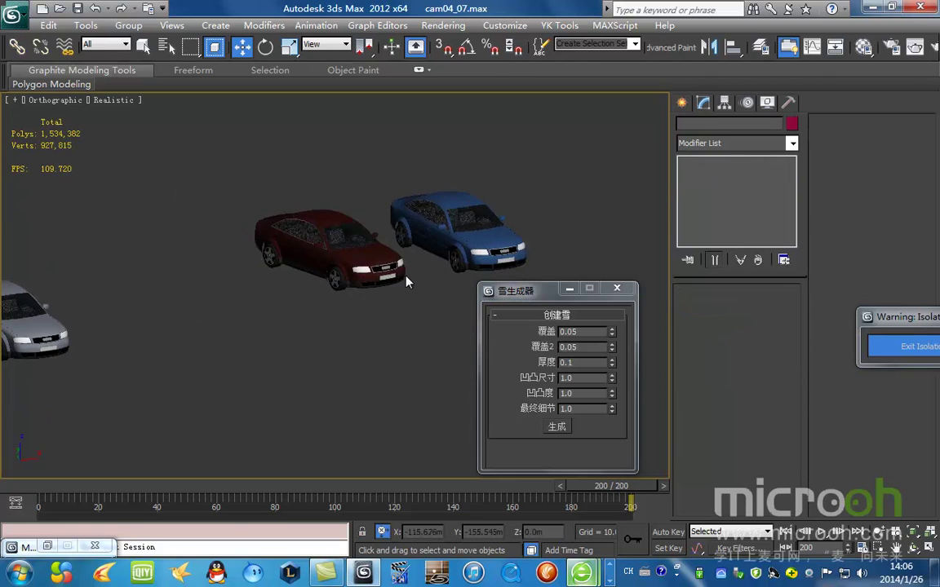
# Close the snow generator (雪生成器).
pyautogui.scroll(-5, 405, 276)
pyautogui.moveTo(544, 296); pyautogui.dragTo(626, 146)
pyautogui.moveTo(291, 309)
pyautogui.mouseDown(button='middle')
pyautogui.moveTo(426, 279)
pyautogui.moveTo(451, 243)
pyautogui.moveTo(419, 262)
pyautogui.moveTo(487, 284)
pyautogui.mouseUp(button='middle')
pyautogui.scroll(-4, 431, 270)
pyautogui.press('F3')
pyautogui.click(701, 140)
# Select all the isolated parked cars and save them as a named selection set called "che".
pyautogui.scroll(-2, 425, 258)
pyautogui.scroll(4, 506, 276)
pyautogui.press('F3')
pyautogui.moveTo(522, 254); pyautogui.dragTo(451, 221, button='middle')
pyautogui.scroll(-2, 451, 222)
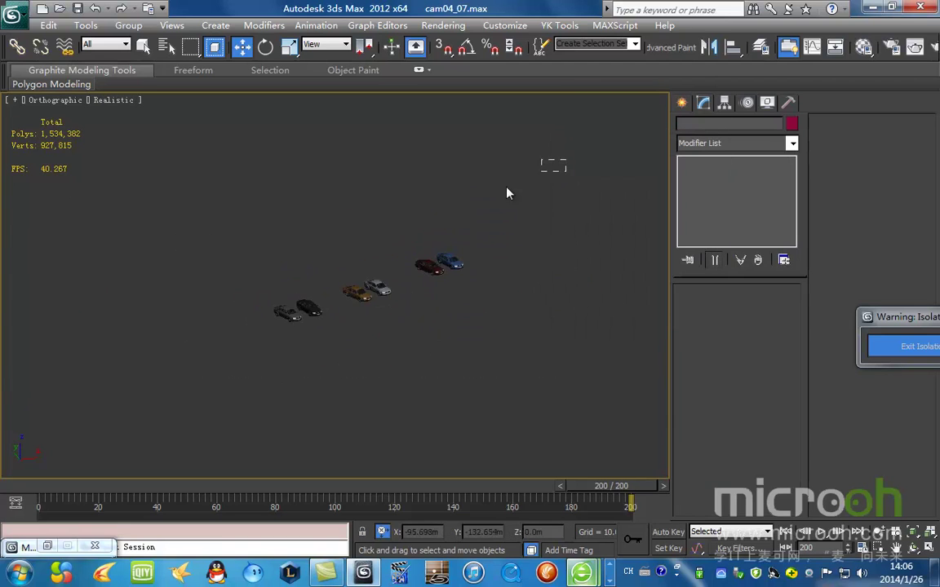
pyautogui.hotkey('ctrl', 'a')
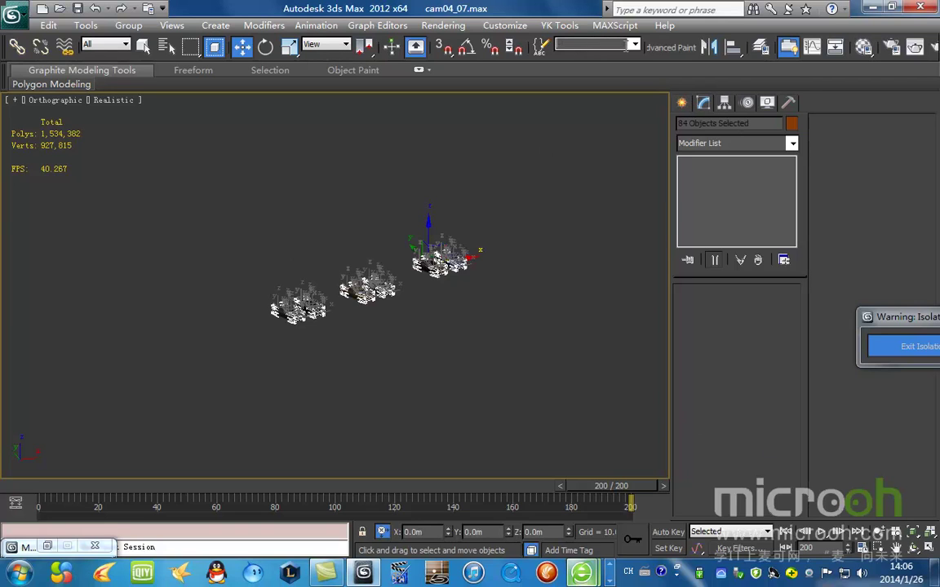
pyautogui.click(624, 44)
pyautogui.write('che')
pyautogui.press('Return')
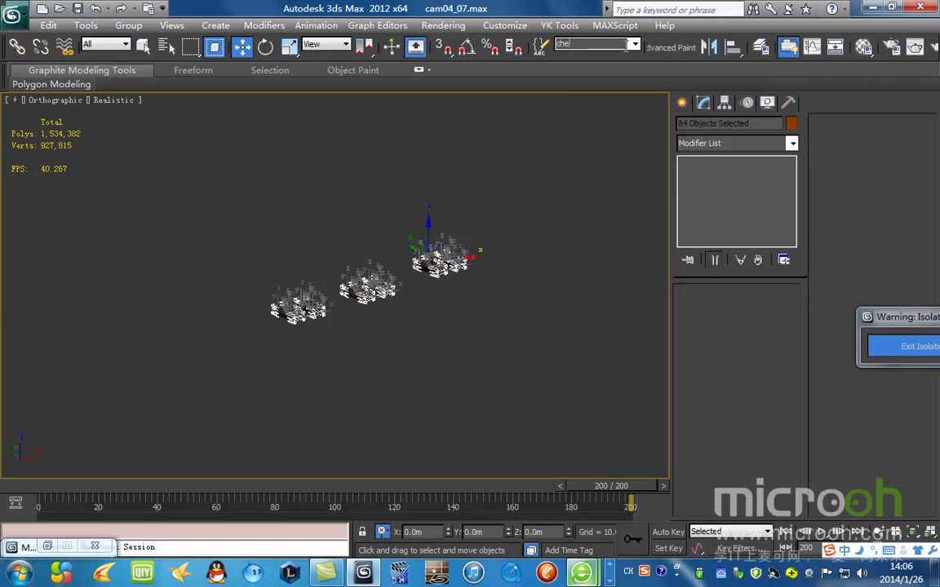
# Assign a gray object color to all the parked cars and exit isolation mode.
pyautogui.press('F4')
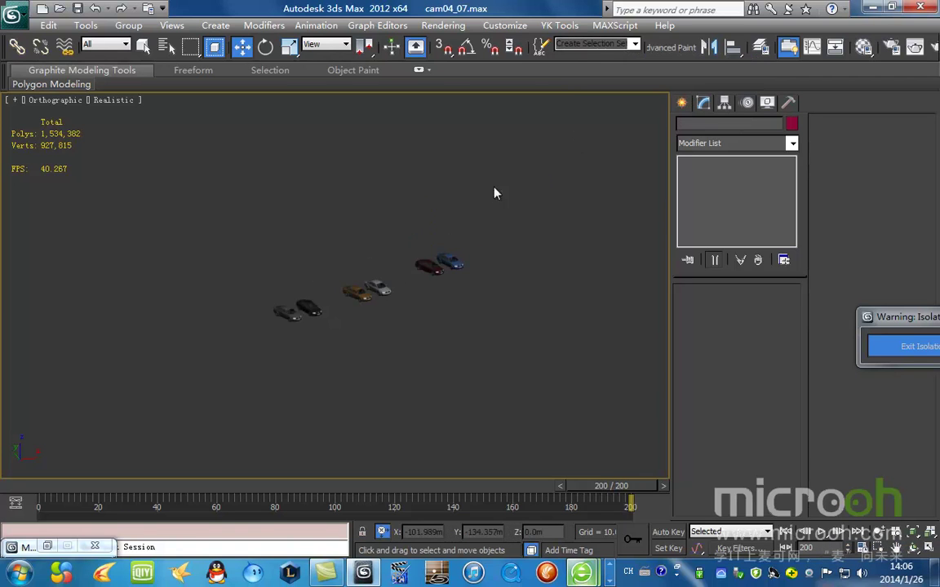
pyautogui.press('F3')
pyautogui.click(791, 124)
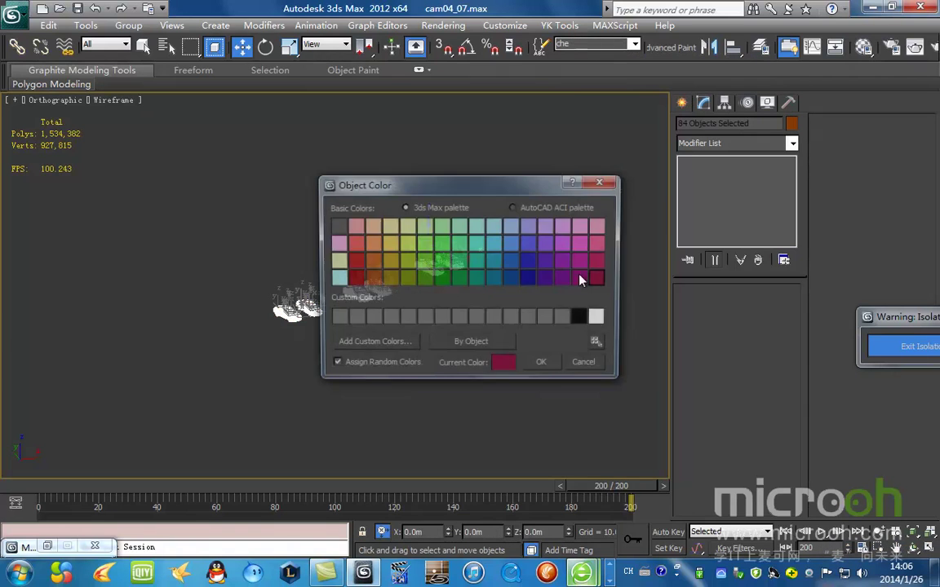
pyautogui.click(457, 317)
pyautogui.click(543, 365)
pyautogui.click(901, 346)
# Select the post-and-rail fence along the shoreline next to the rocks and boats.
pyautogui.scroll(2, 325, 286)
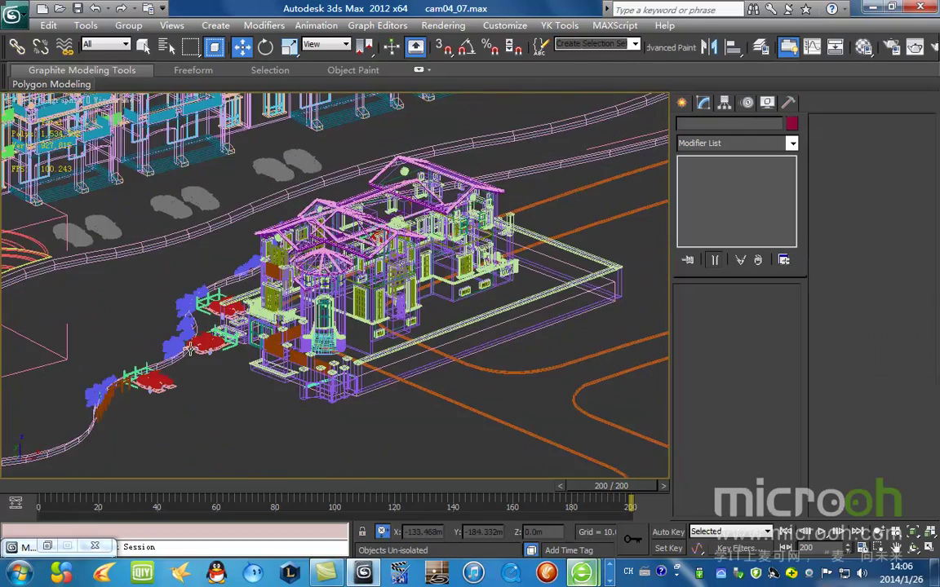
pyautogui.scroll(5, 191, 328)
pyautogui.moveTo(191, 327); pyautogui.dragTo(471, 141, button='middle')
pyautogui.moveTo(503, 238)
pyautogui.keyDown('alt'); pyautogui.mouseDown(button='middle')
pyautogui.moveTo(384, 306)
pyautogui.moveTo(398, 306)
pyautogui.mouseUp(button='middle'); pyautogui.keyUp('alt')
pyautogui.press('F3')
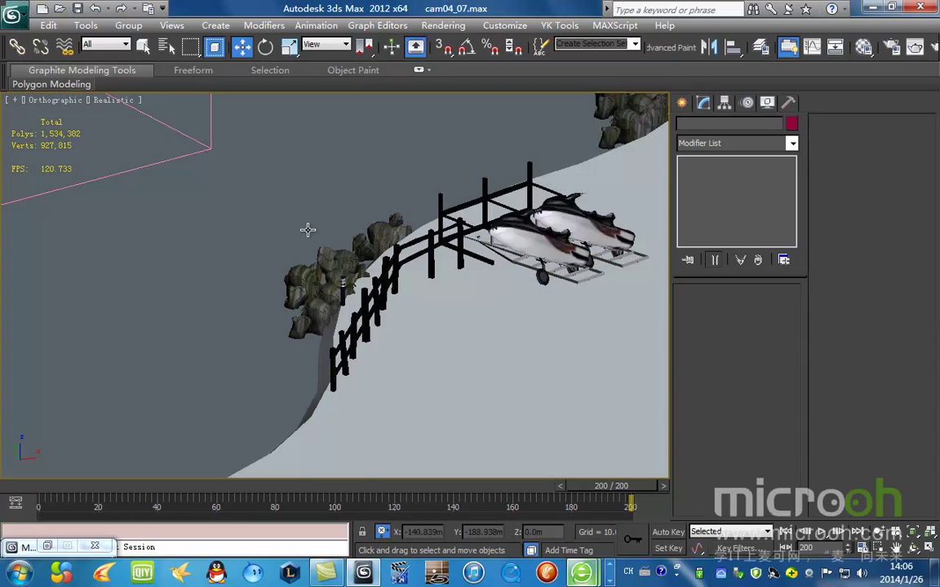
pyautogui.moveTo(460, 237); pyautogui.dragTo(330, 234, button='middle')
pyautogui.scroll(4, 330, 235)
pyautogui.scroll(2, 299, 267)
pyautogui.moveTo(239, 324); pyautogui.dragTo(408, 272, button='middle')
pyautogui.scroll(-3, 408, 272)
pyautogui.press('F3')
pyautogui.click(340, 294)
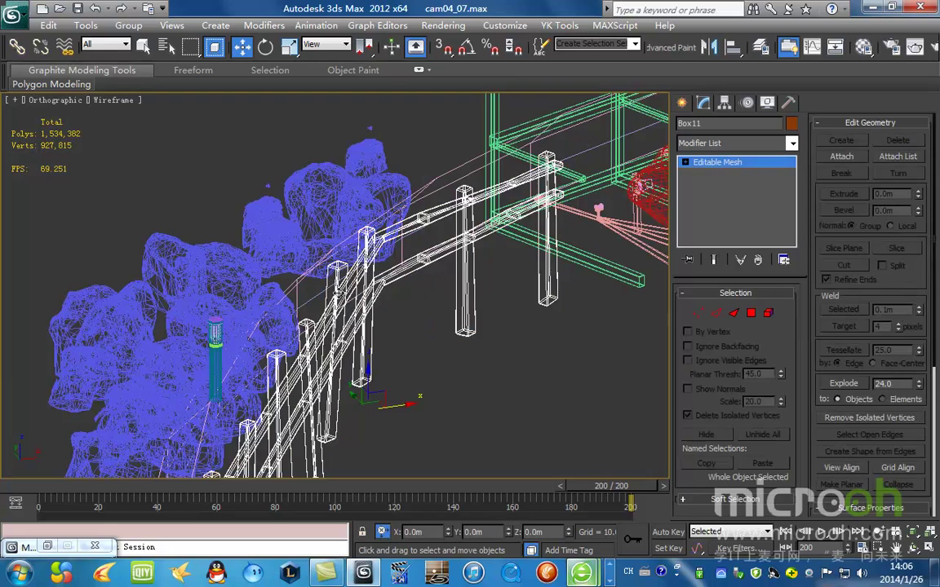
# Sample the shoreline fence's material into an empty material slot.
pyautogui.press('F3')
pyautogui.press('m')
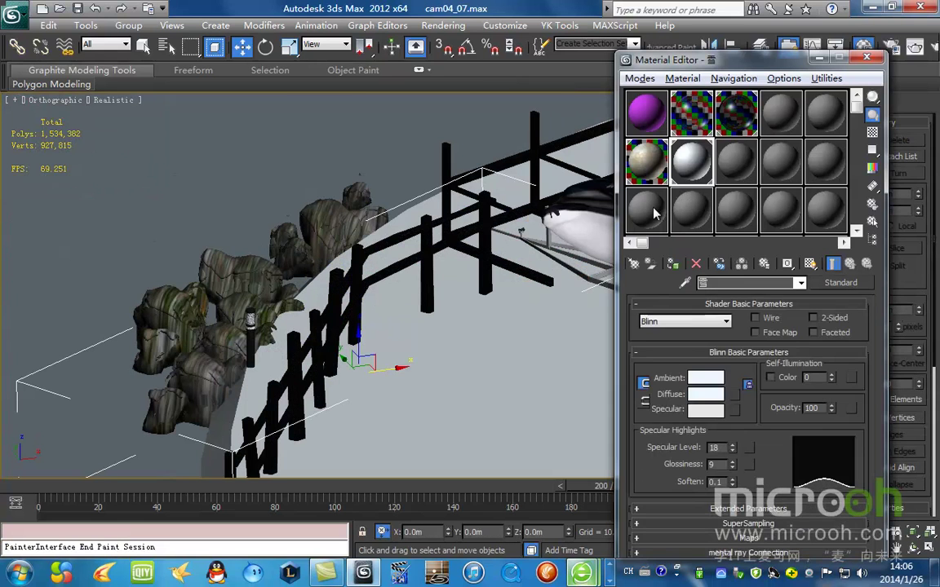
pyautogui.click(300, 264)
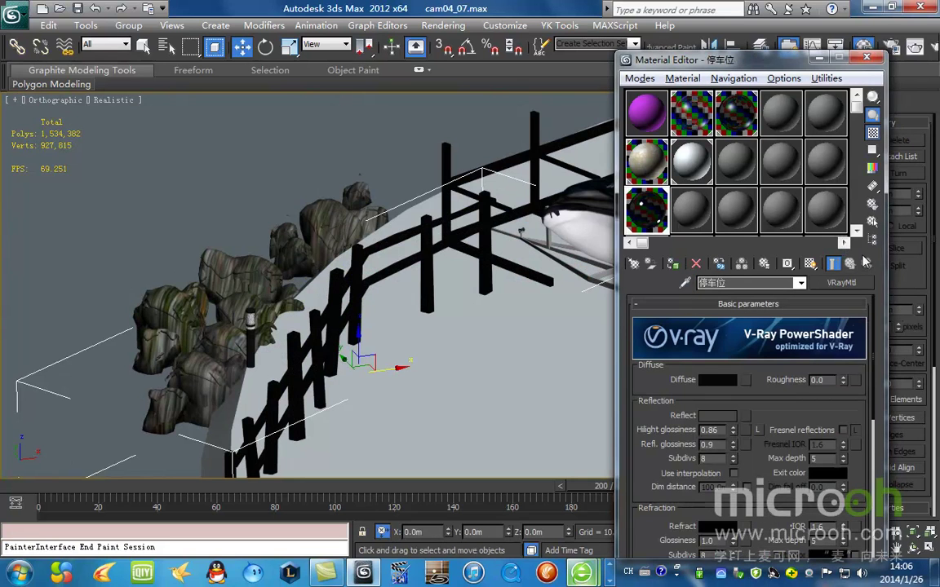
# Examine the shoreline fences, the boats and the neighbouring villa from farther away.
pyautogui.scroll(-5, 363, 269)
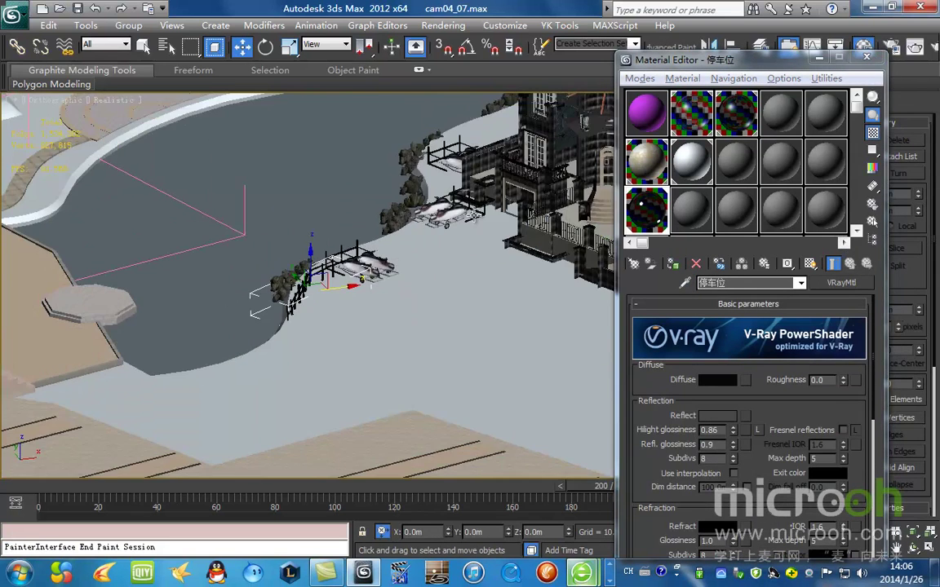
pyautogui.scroll(2, 457, 212)
pyautogui.scroll(2, 296, 363)
pyautogui.moveTo(361, 274); pyautogui.dragTo(322, 339, button='middle')
pyautogui.scroll(1, 322, 338)
pyautogui.scroll(-1, 323, 339)
pyautogui.scroll(1, 318, 337)
pyautogui.scroll(-3, 314, 336)
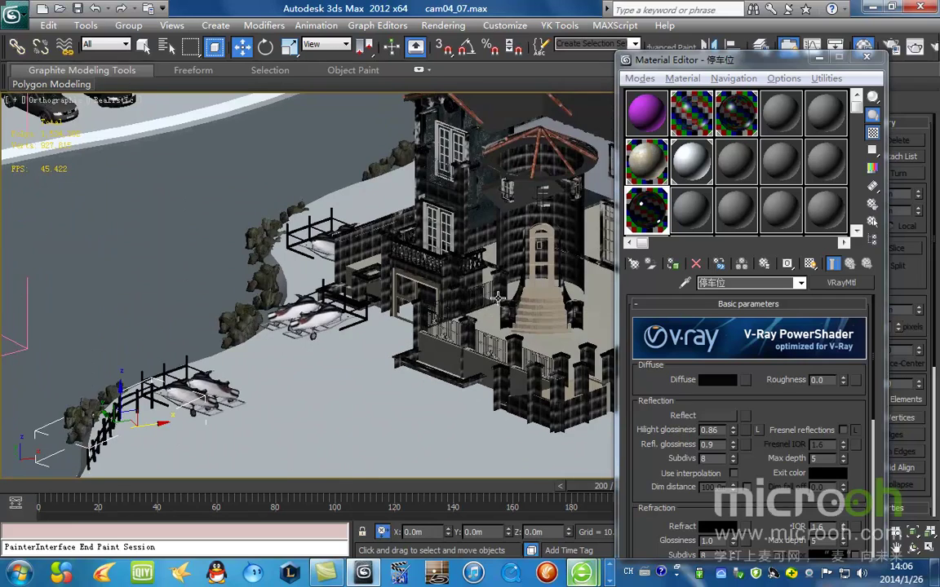
# Sample the brown wood material 花架 from a balcony pergola on the apartment block into an empty material slot.
pyautogui.moveTo(252, 308); pyautogui.dragTo(477, 228, button='middle')
pyautogui.click(692, 212)
pyautogui.click(683, 285)
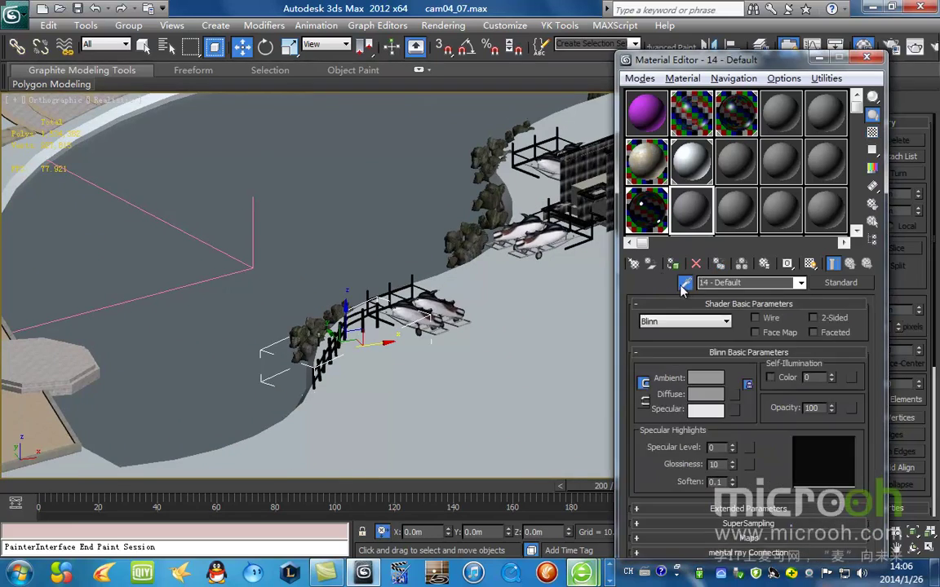
pyautogui.moveTo(241, 158); pyautogui.dragTo(242, 206, button='middle')
pyautogui.scroll(-6, 342, 261)
pyautogui.scroll(3, 375, 197)
pyautogui.moveTo(375, 197); pyautogui.dragTo(383, 242, button='middle')
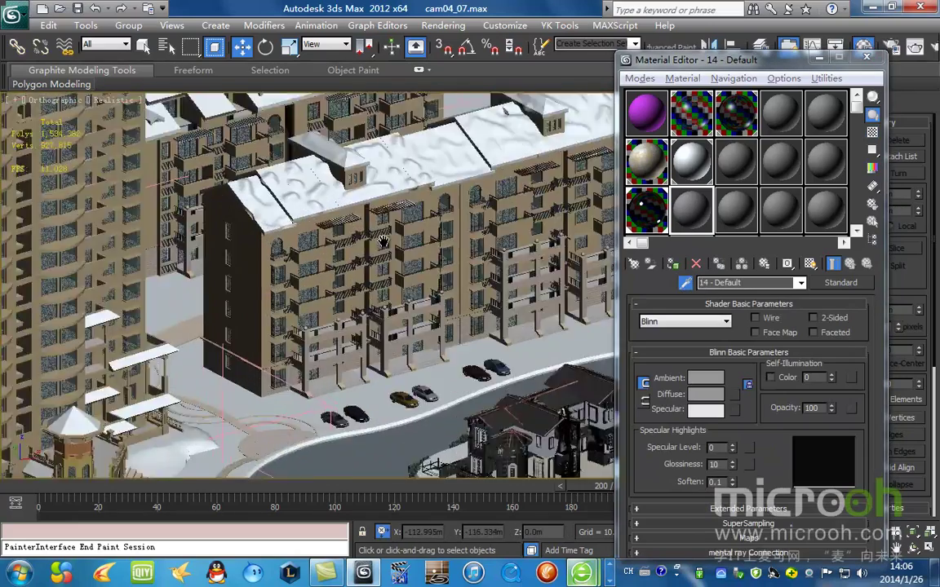
pyautogui.scroll(8, 383, 241)
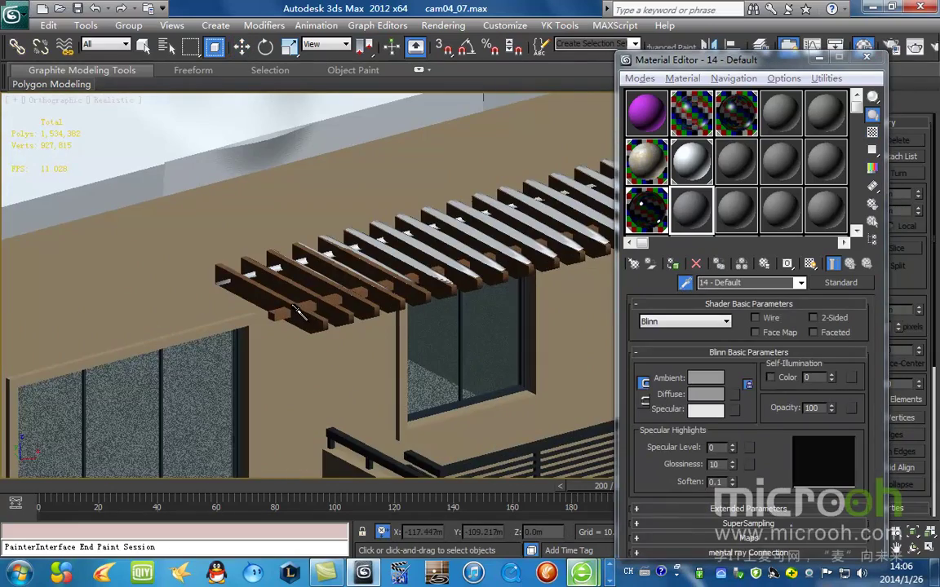
pyautogui.click(297, 312)
pyautogui.scroll(-8, 298, 312)
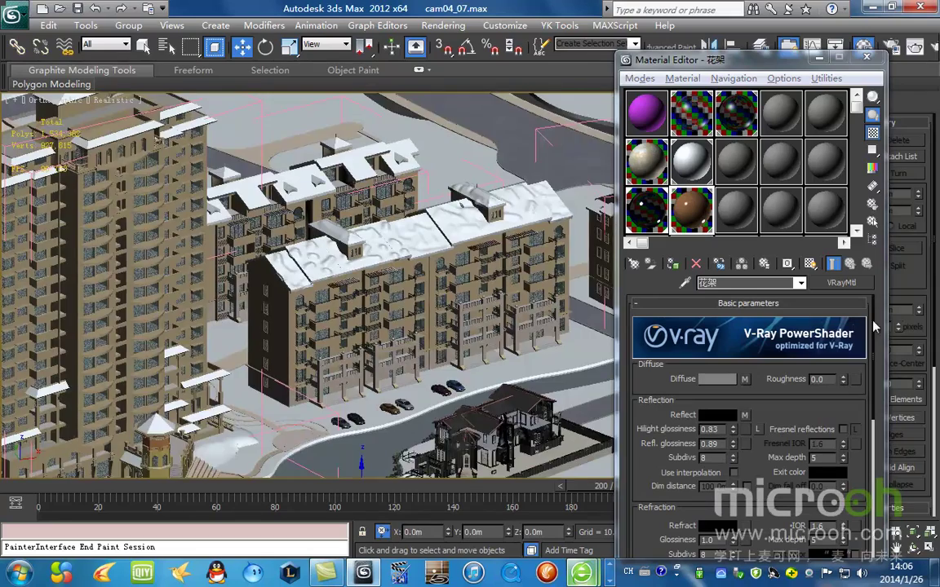
# Isolate the selected shoreline fence, examine it up close and exit isolation mode.
pyautogui.scroll(-2, 333, 227)
pyautogui.moveTo(398, 325); pyautogui.dragTo(410, 245, button='middle')
pyautogui.scroll(1, 425, 261)
pyautogui.hotkey('alt', 'q')
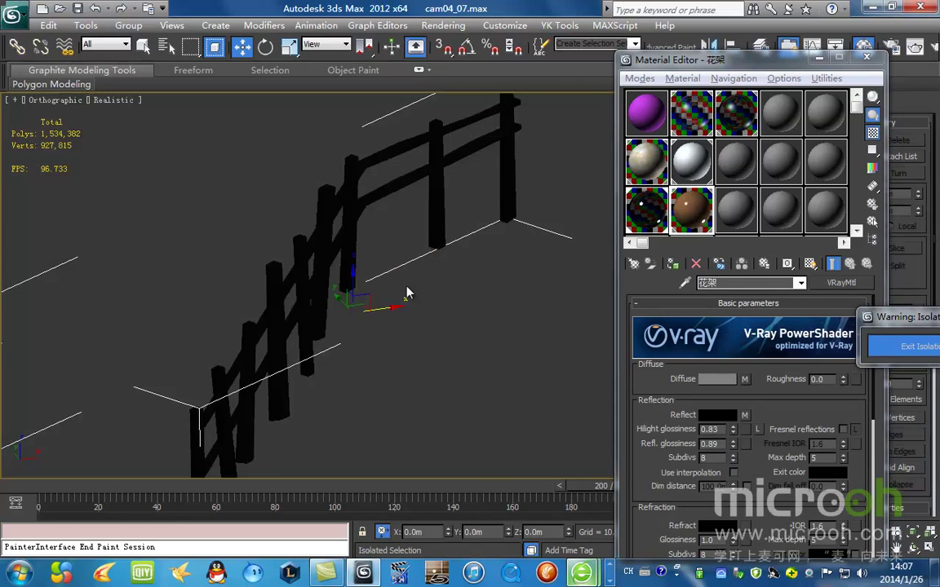
pyautogui.scroll(-8, 407, 293)
pyautogui.click(891, 348)
# Select all objects that use the fence material 停车位 and isolate them.
pyautogui.click(651, 218)
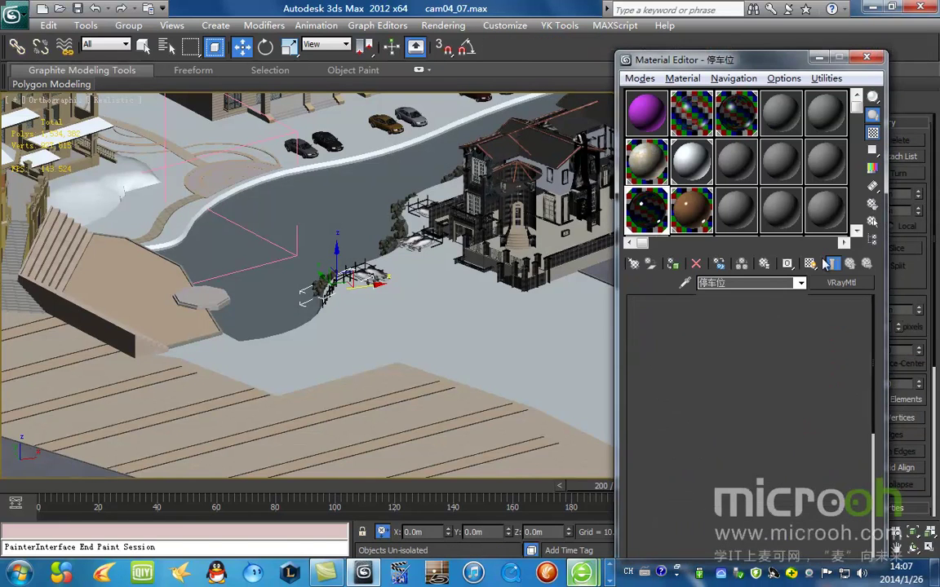
pyautogui.click(872, 223)
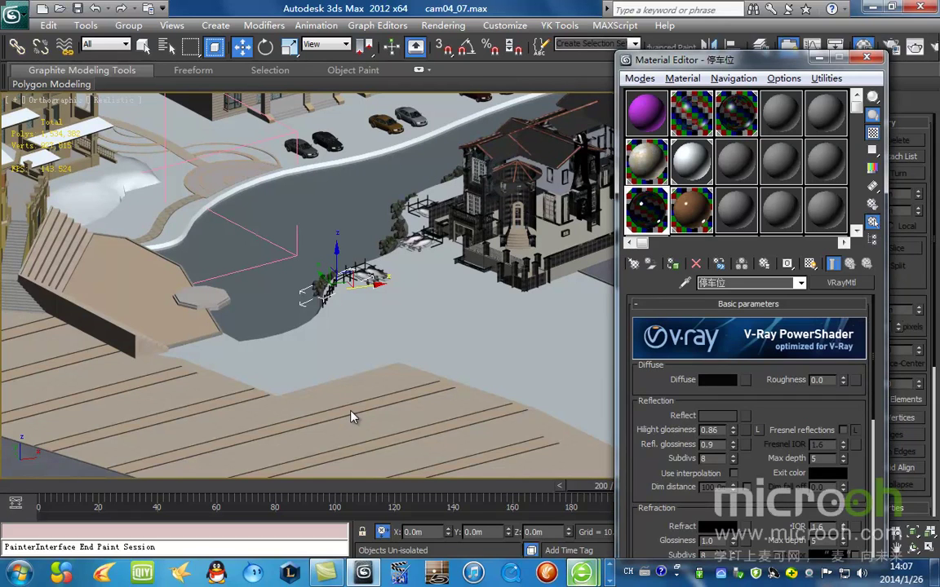
pyautogui.press('h')
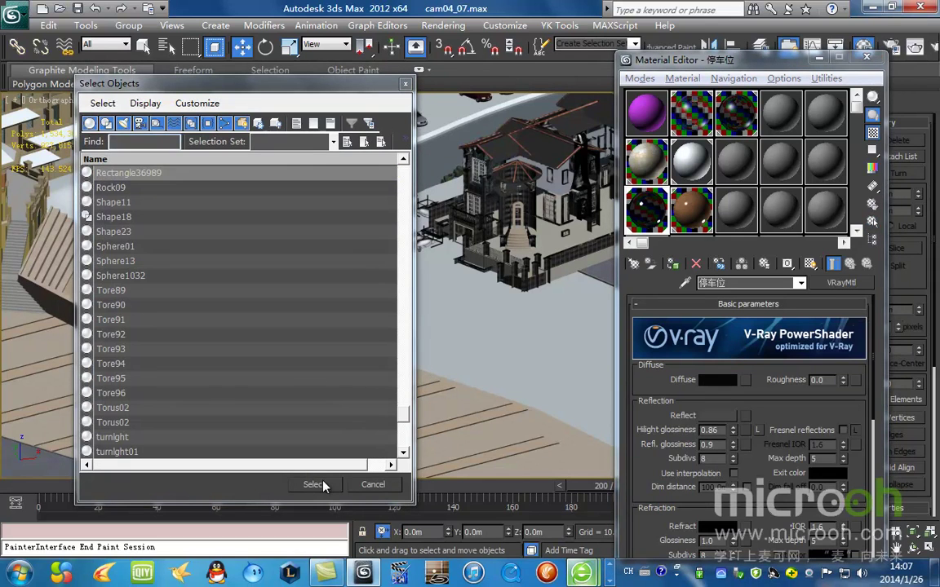
pyautogui.click(314, 485)
pyautogui.hotkey('alt', 'q')
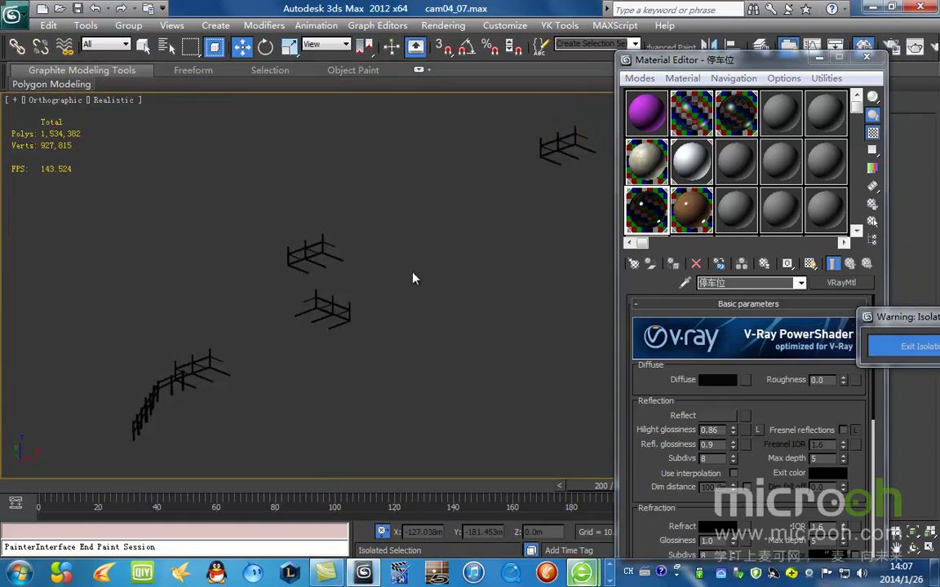
# Assign the brown wood material 花架 to all the isolated shoreline fences.
pyautogui.scroll(-5, 413, 274)
pyautogui.press('F3')
pyautogui.hotkey('ctrl', 'a')
pyautogui.scroll(5, 361, 294)
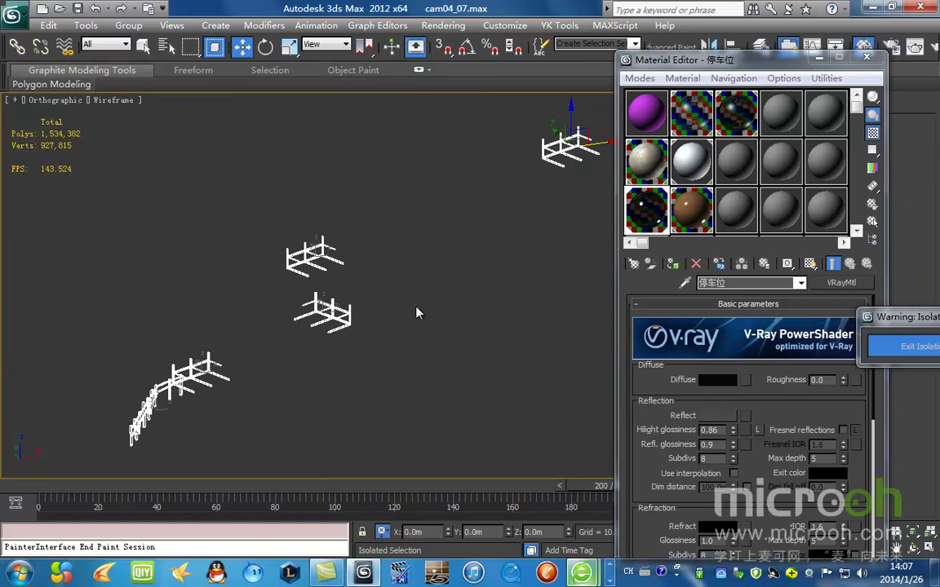
pyautogui.click(702, 214)
pyautogui.moveTo(241, 339); pyautogui.dragTo(477, 245, button='middle')
pyautogui.press('F3')
pyautogui.scroll(8, 404, 331)
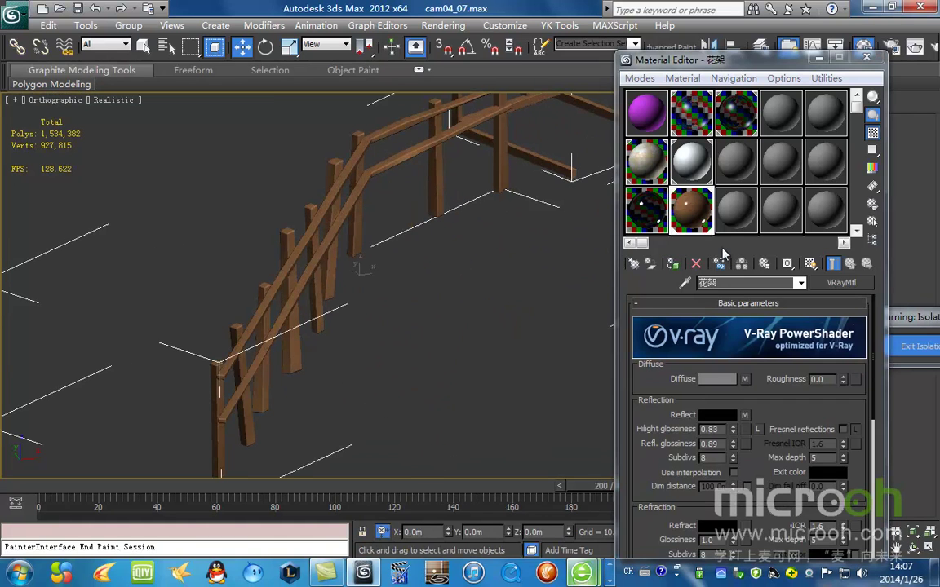
# Activate the empty material slot beside the wood material.
pyautogui.click(736, 210)
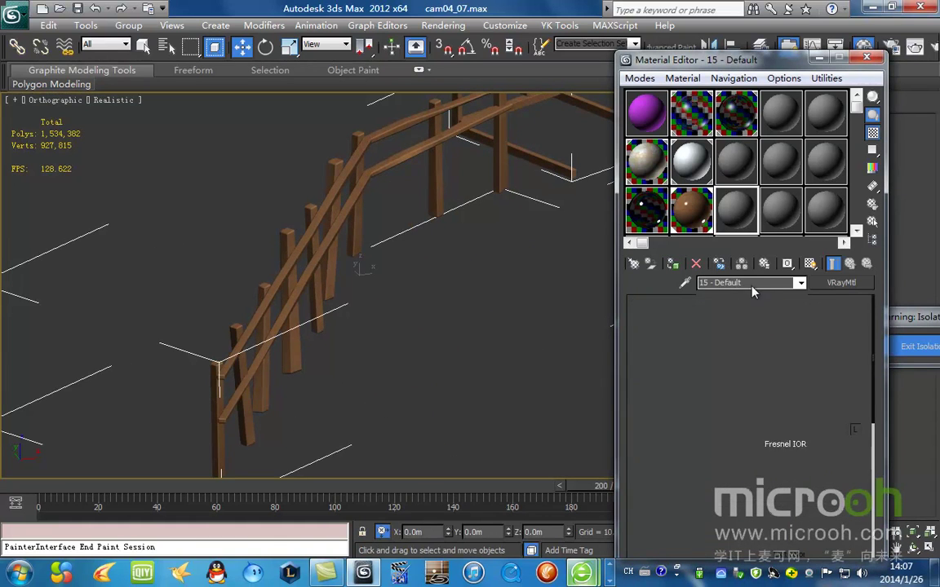